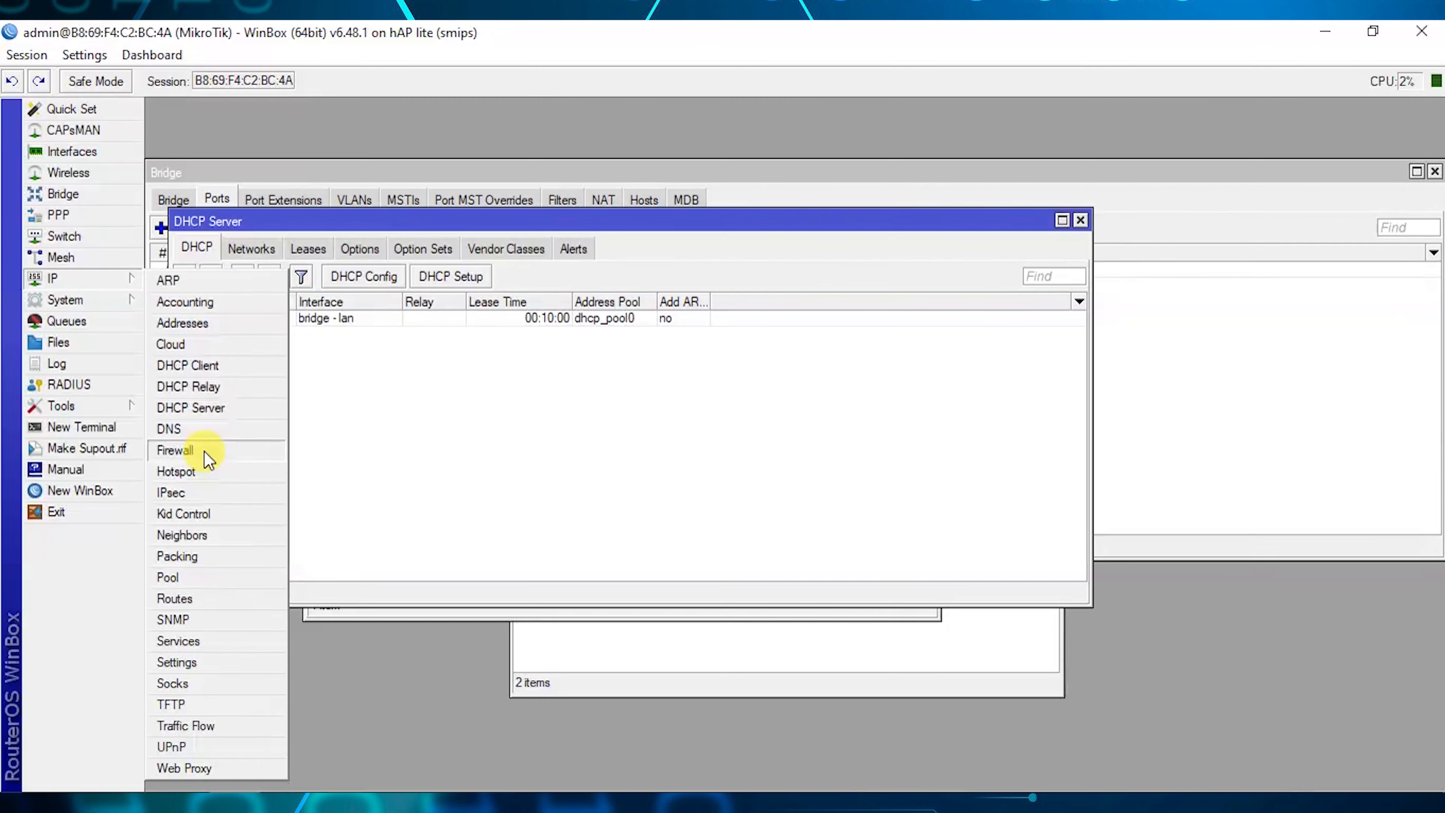
Add a srcnat NAT rule with out-interface ether1 and action masquerade.
click(204, 451)
click(240, 145)
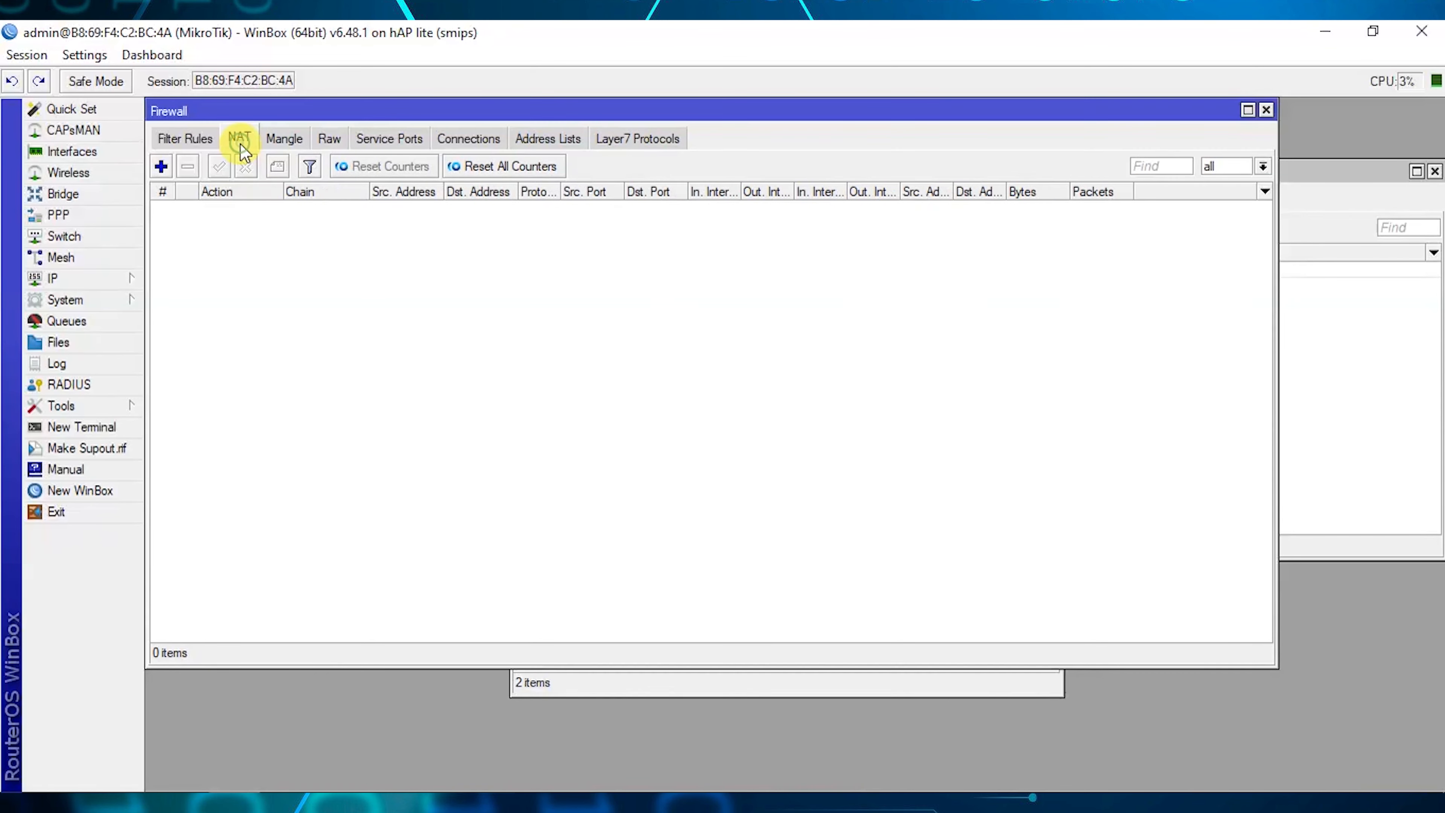
click(161, 167)
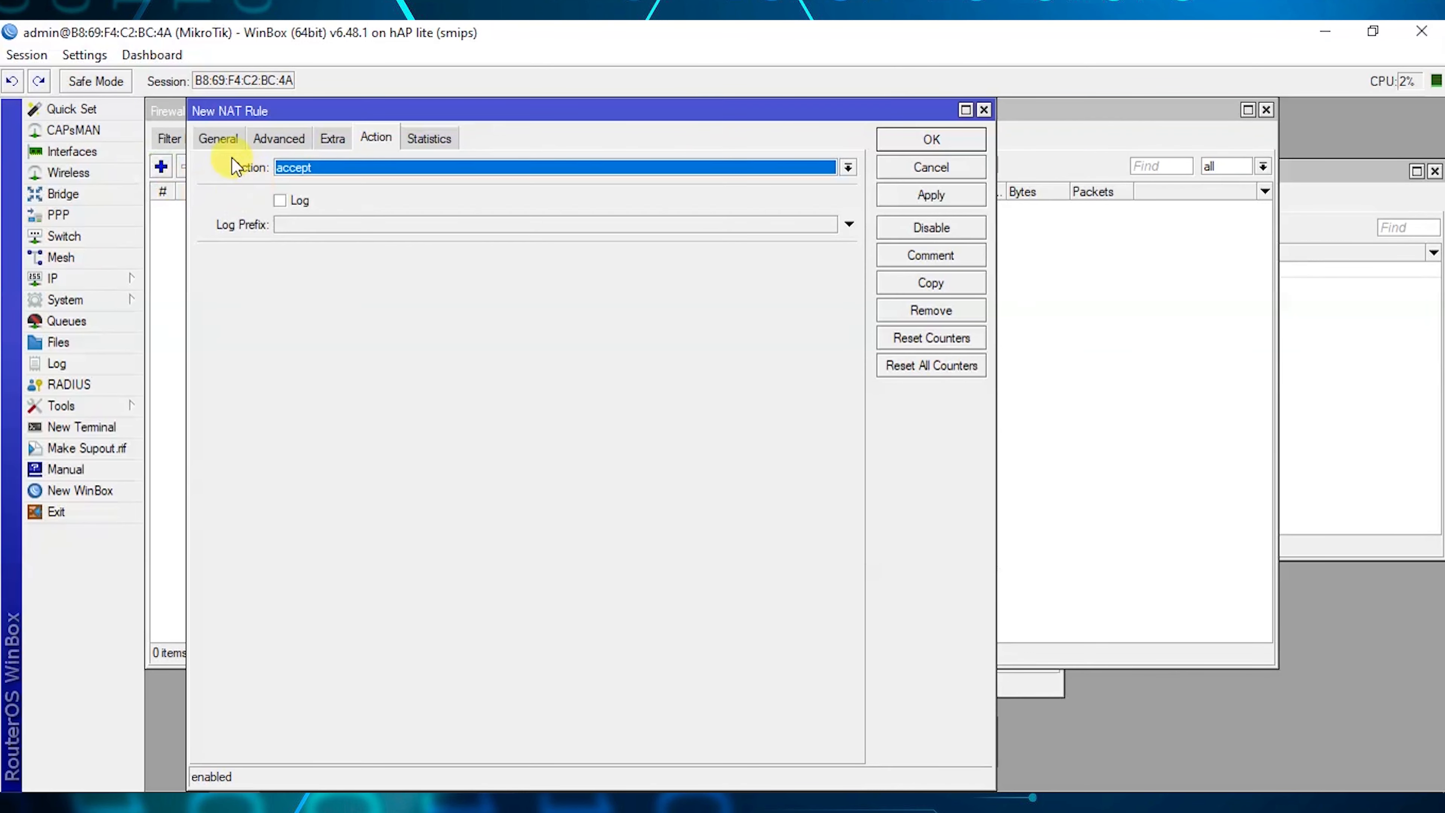
click(218, 142)
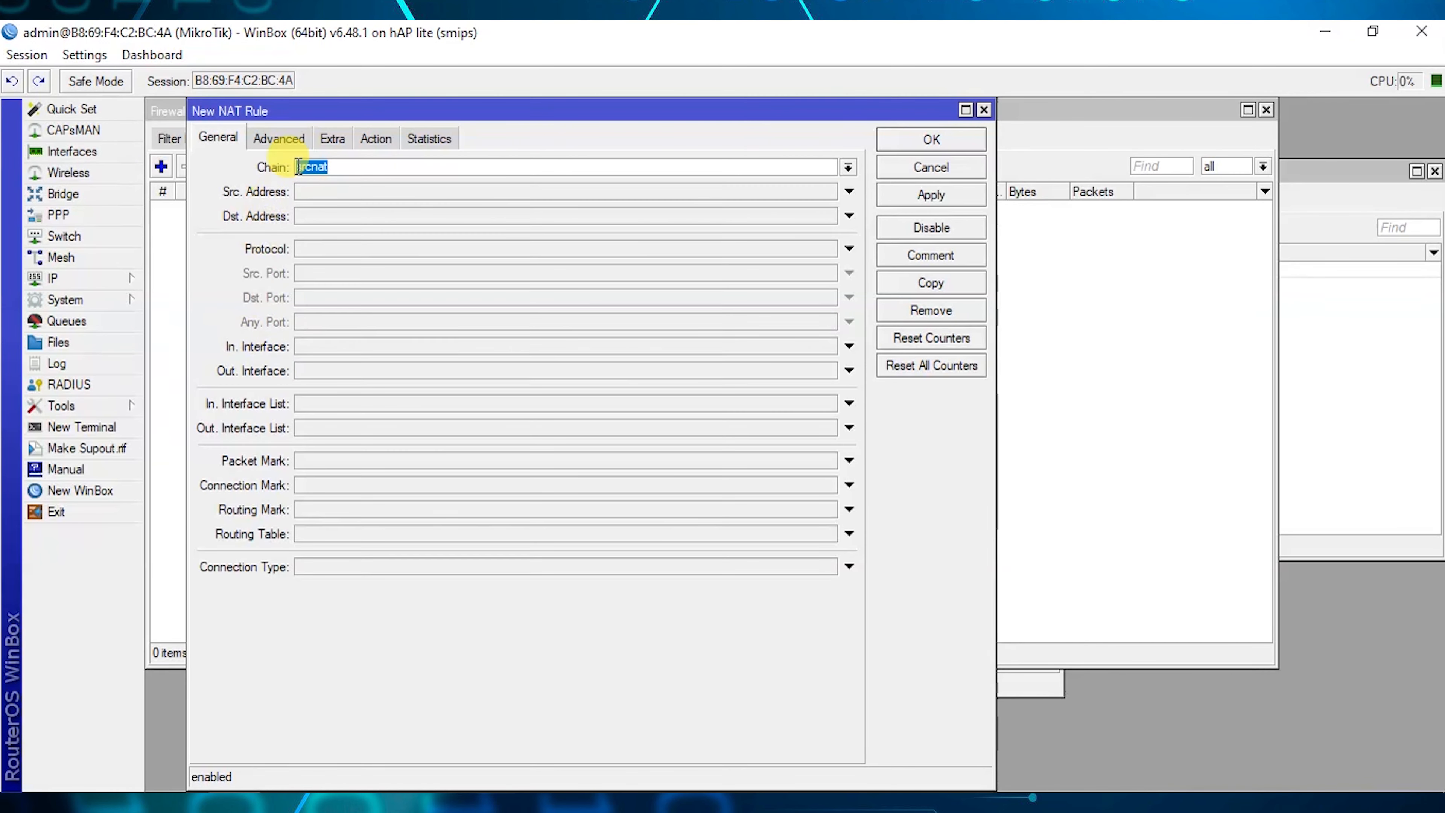
click(316, 168)
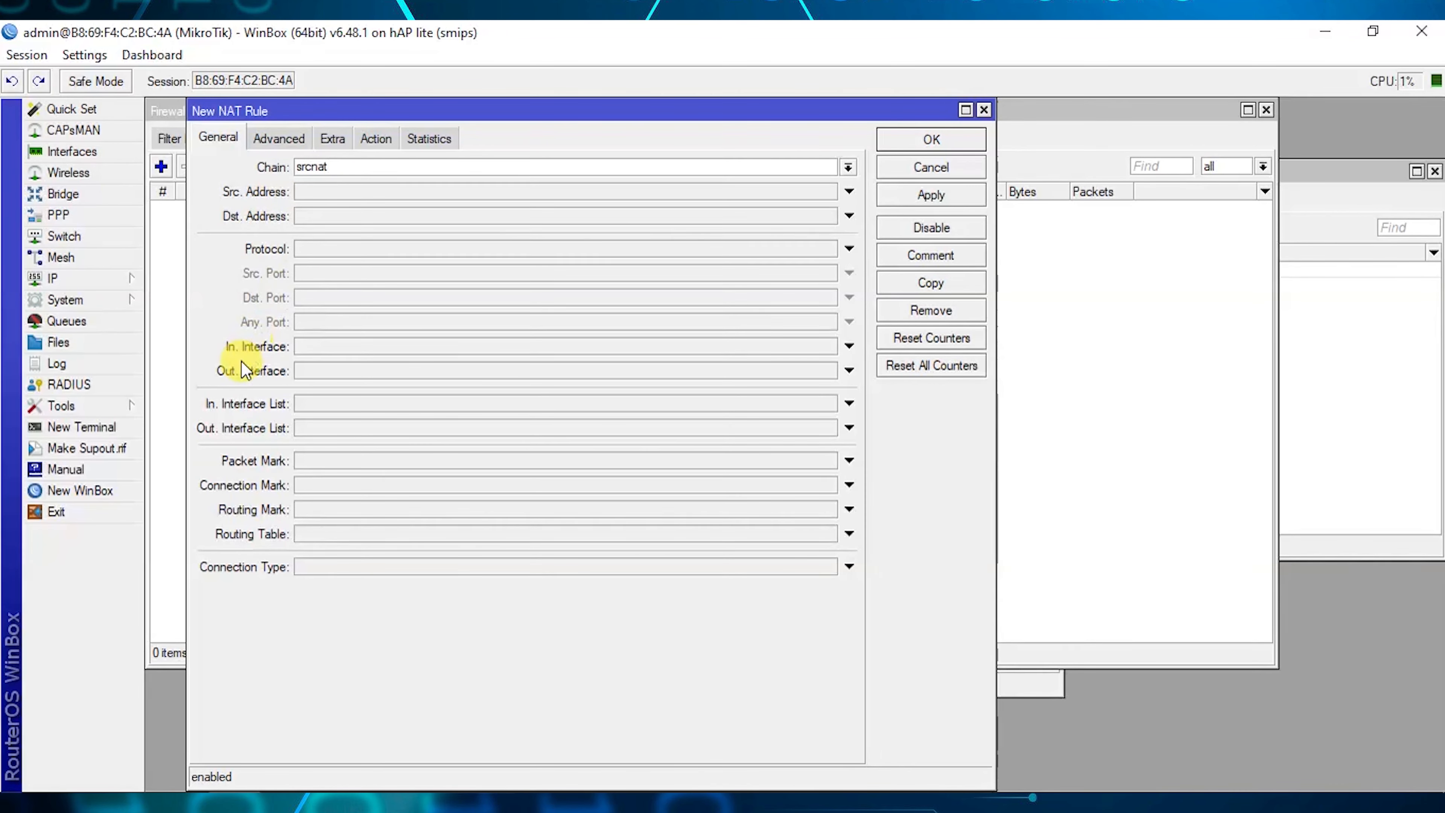
click(335, 371)
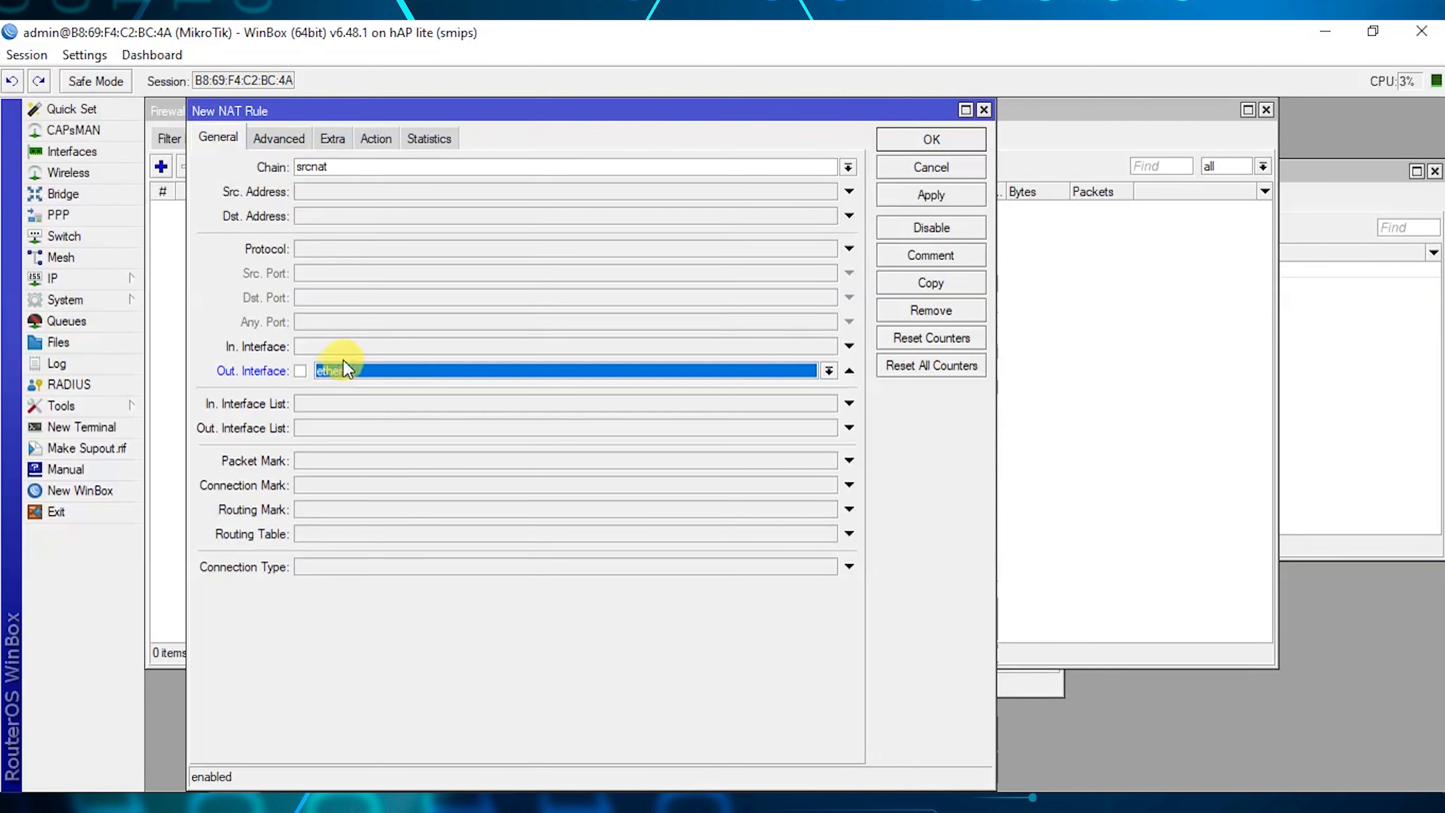
click(376, 138)
click(370, 167)
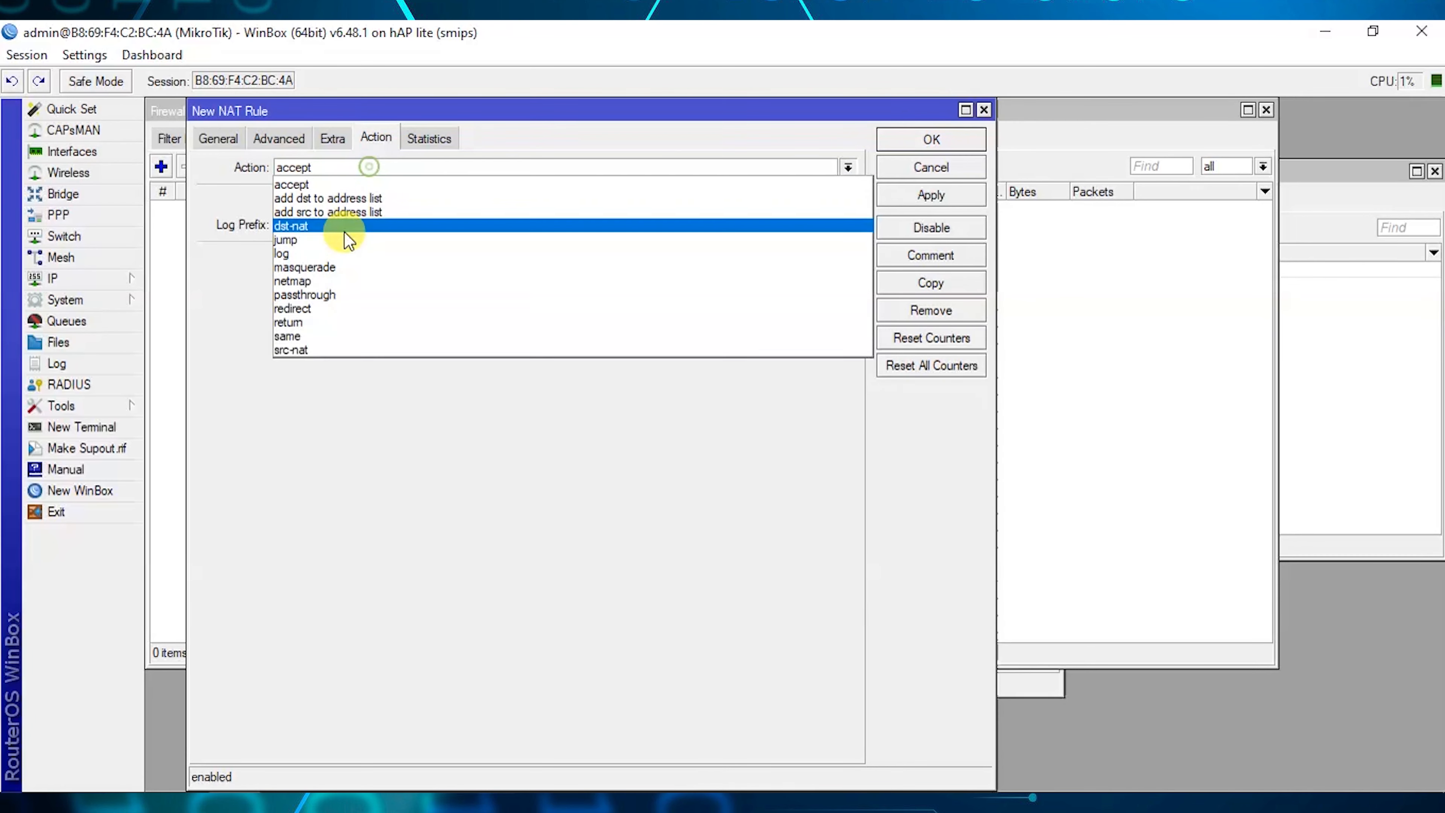
click(311, 270)
click(904, 193)
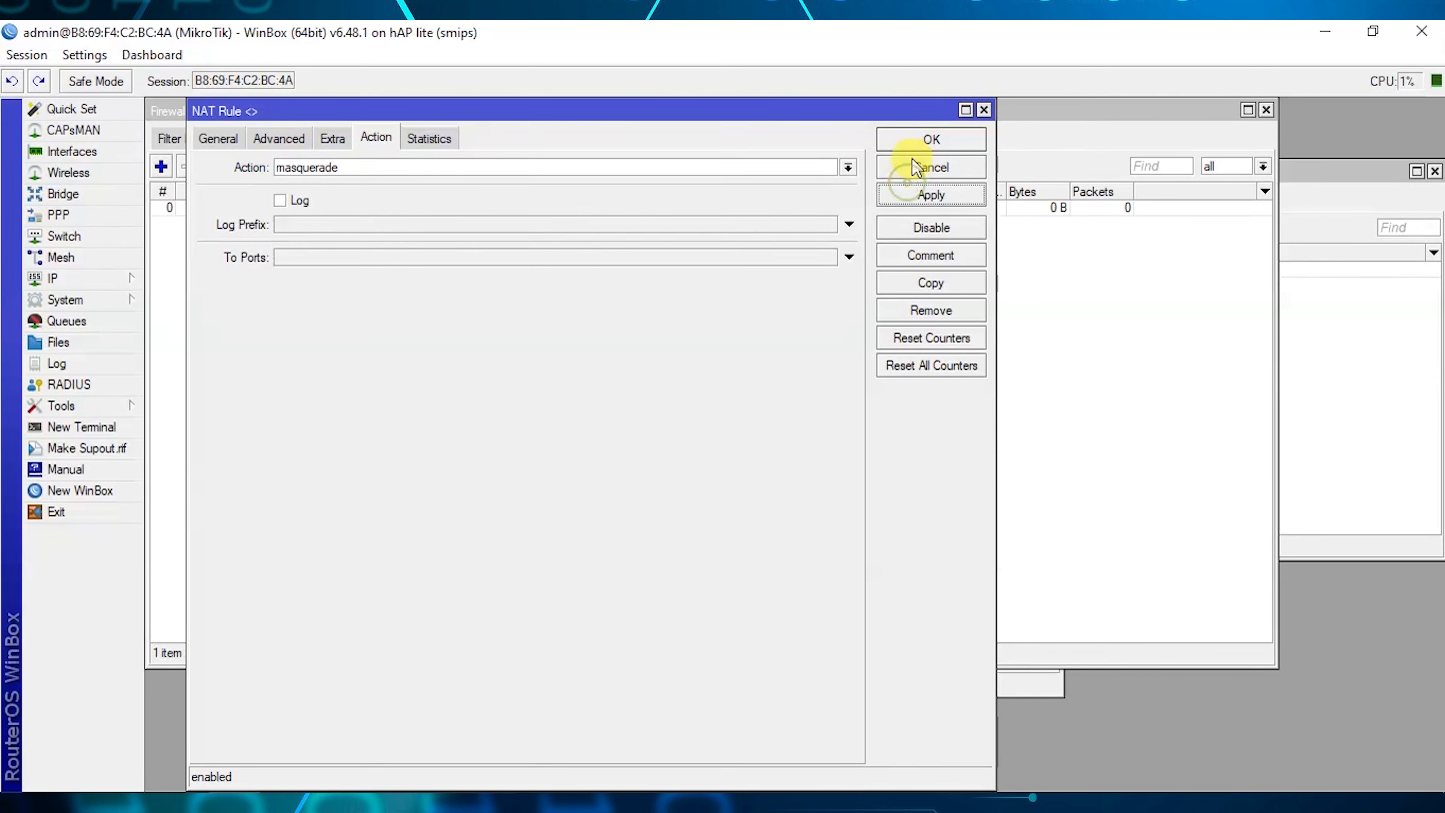
click(922, 139)
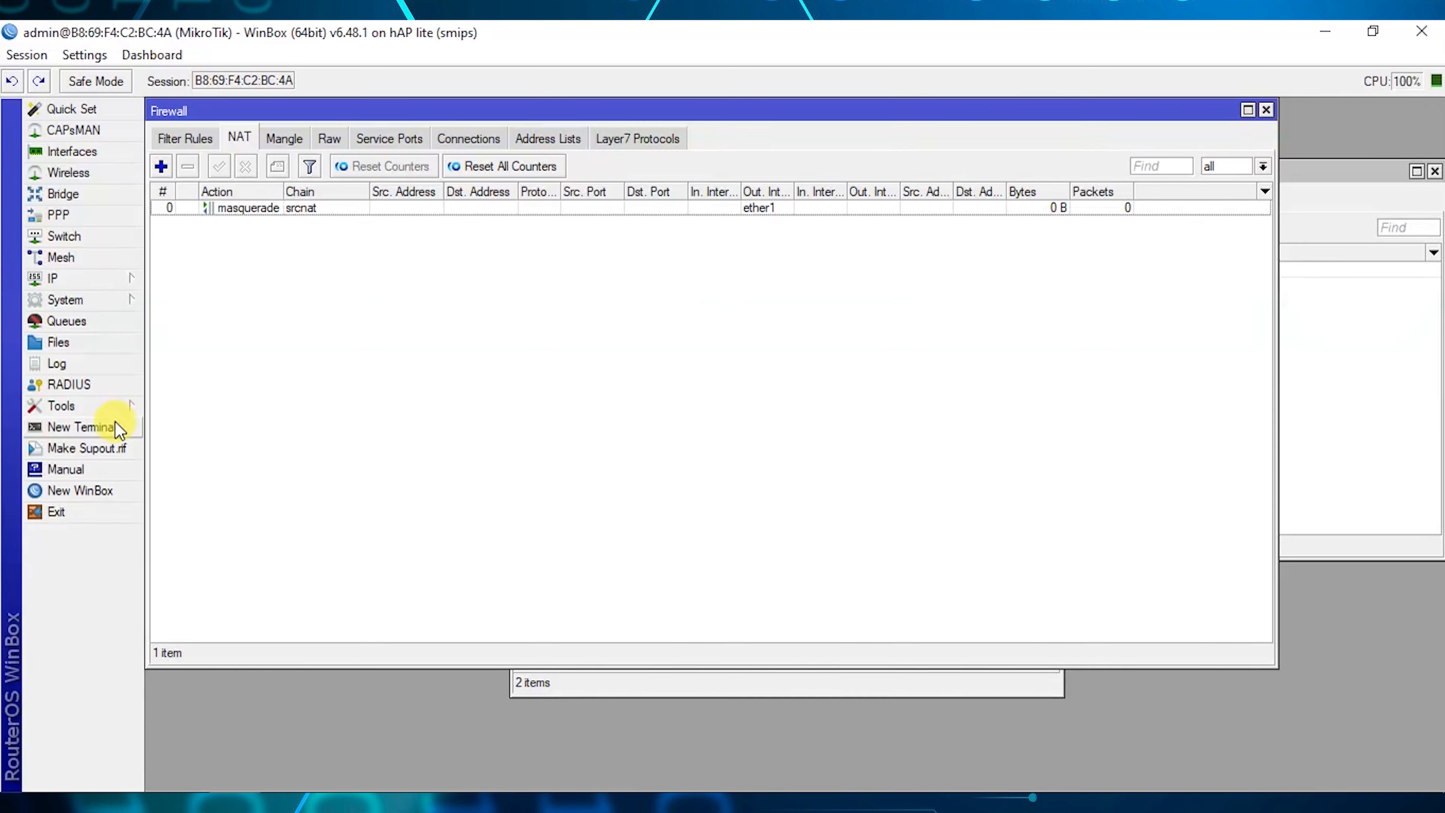
click(113, 424)
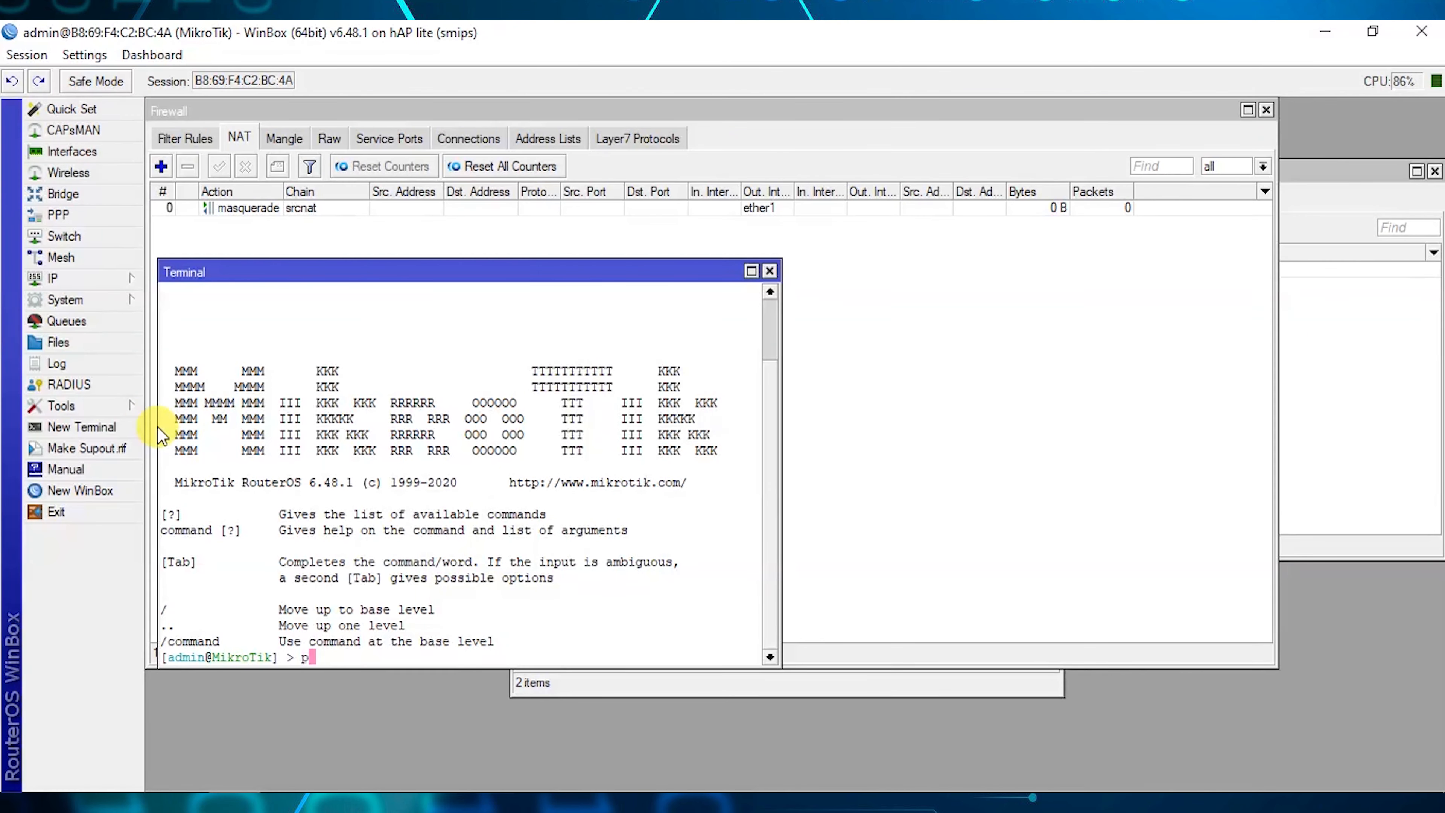
Ping gooogle.com from the terminal and confirm replies from 142.250.207.68.
text(ping gooogle.com)
key(Return)
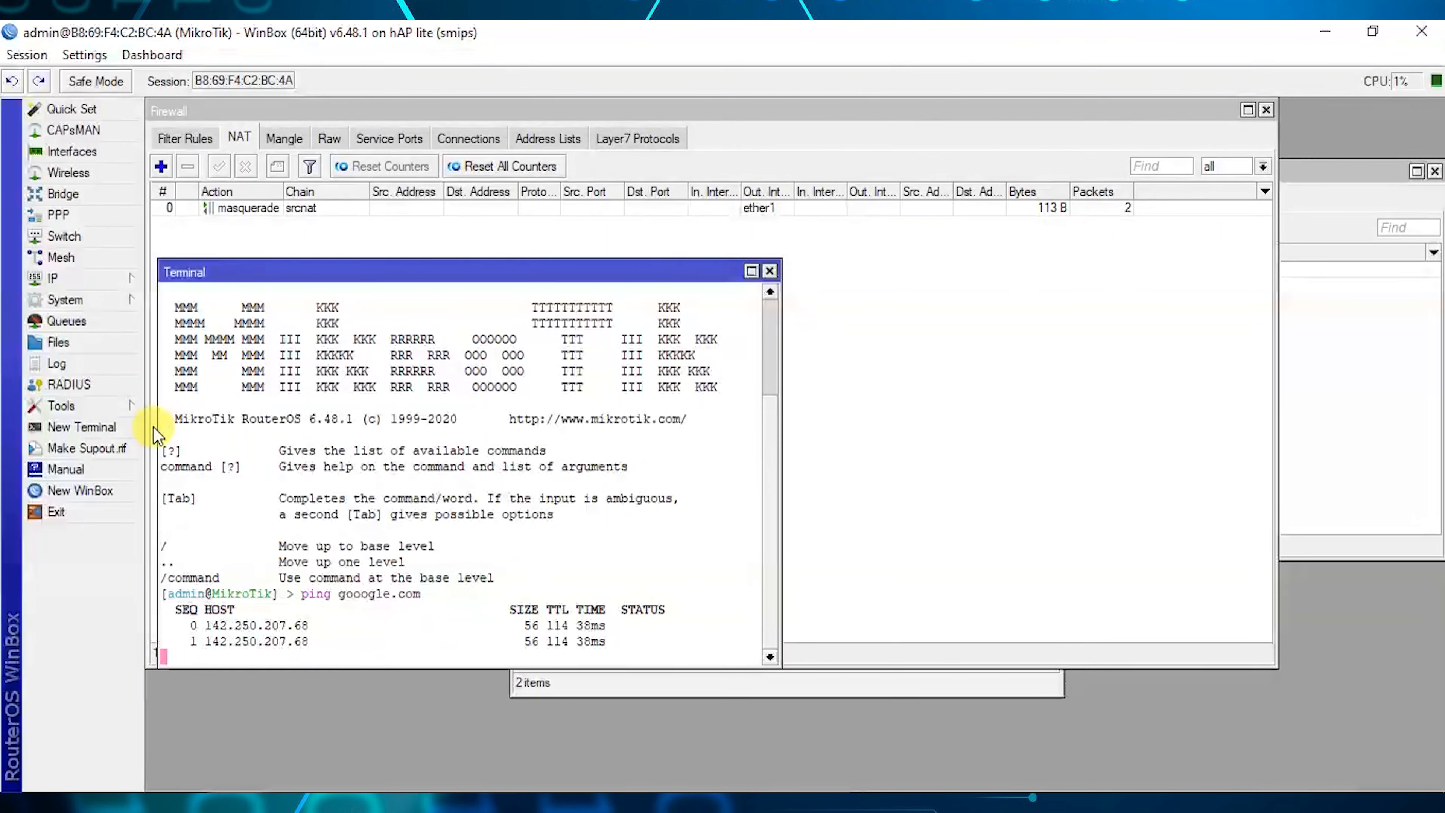
drag(295, 277, 310, 337)
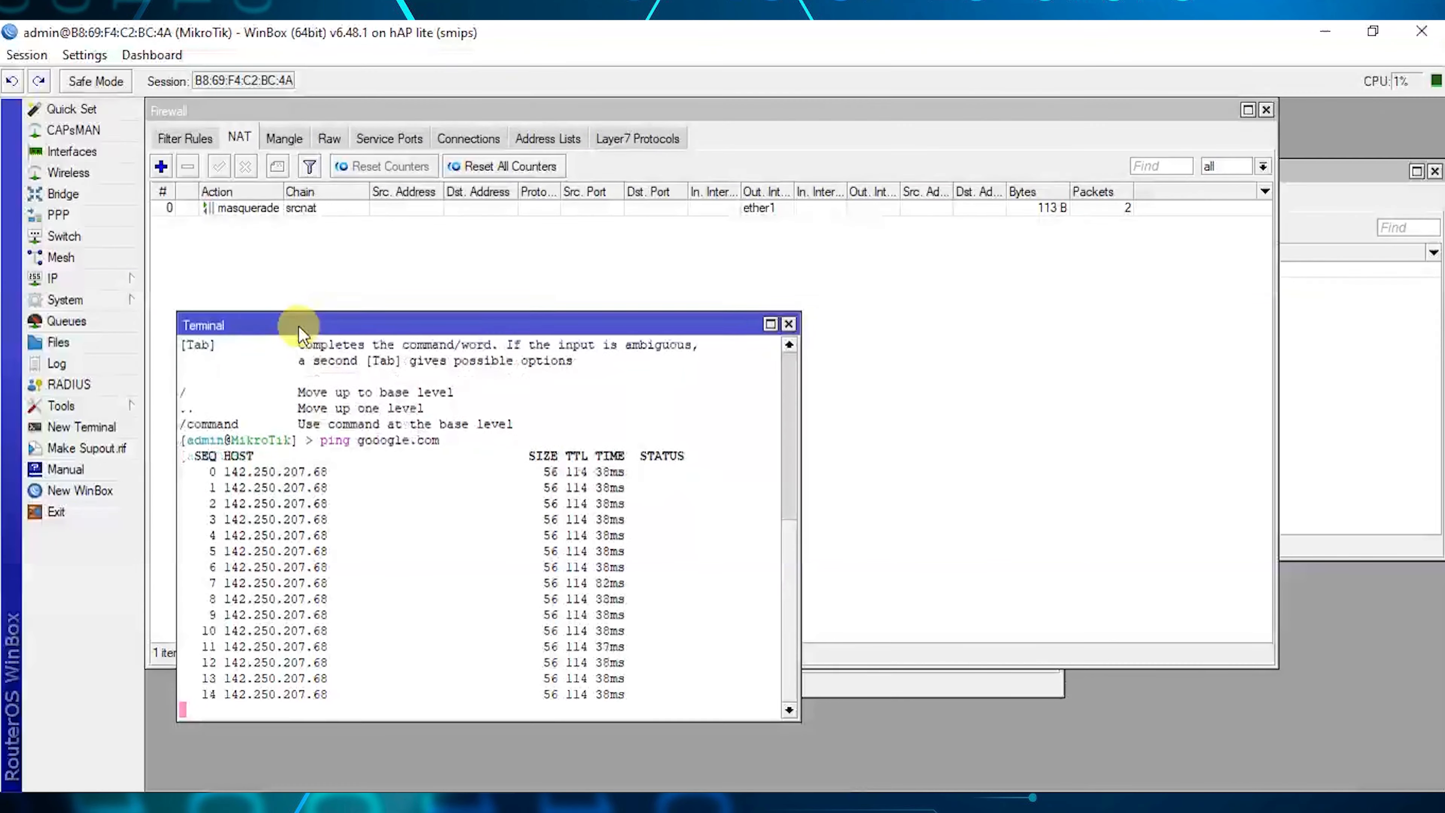
drag(302, 325, 280, 330)
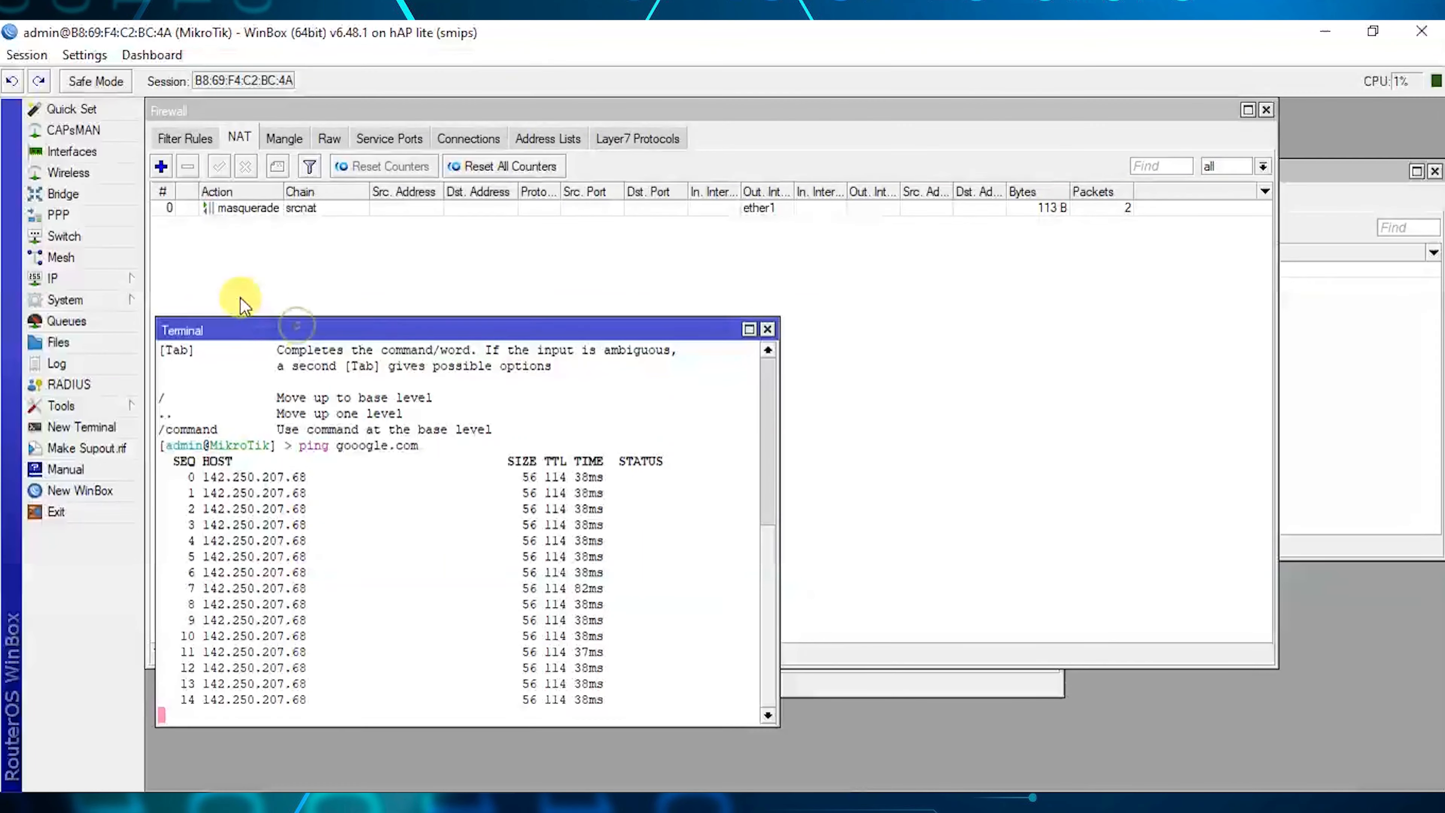
click(117, 194)
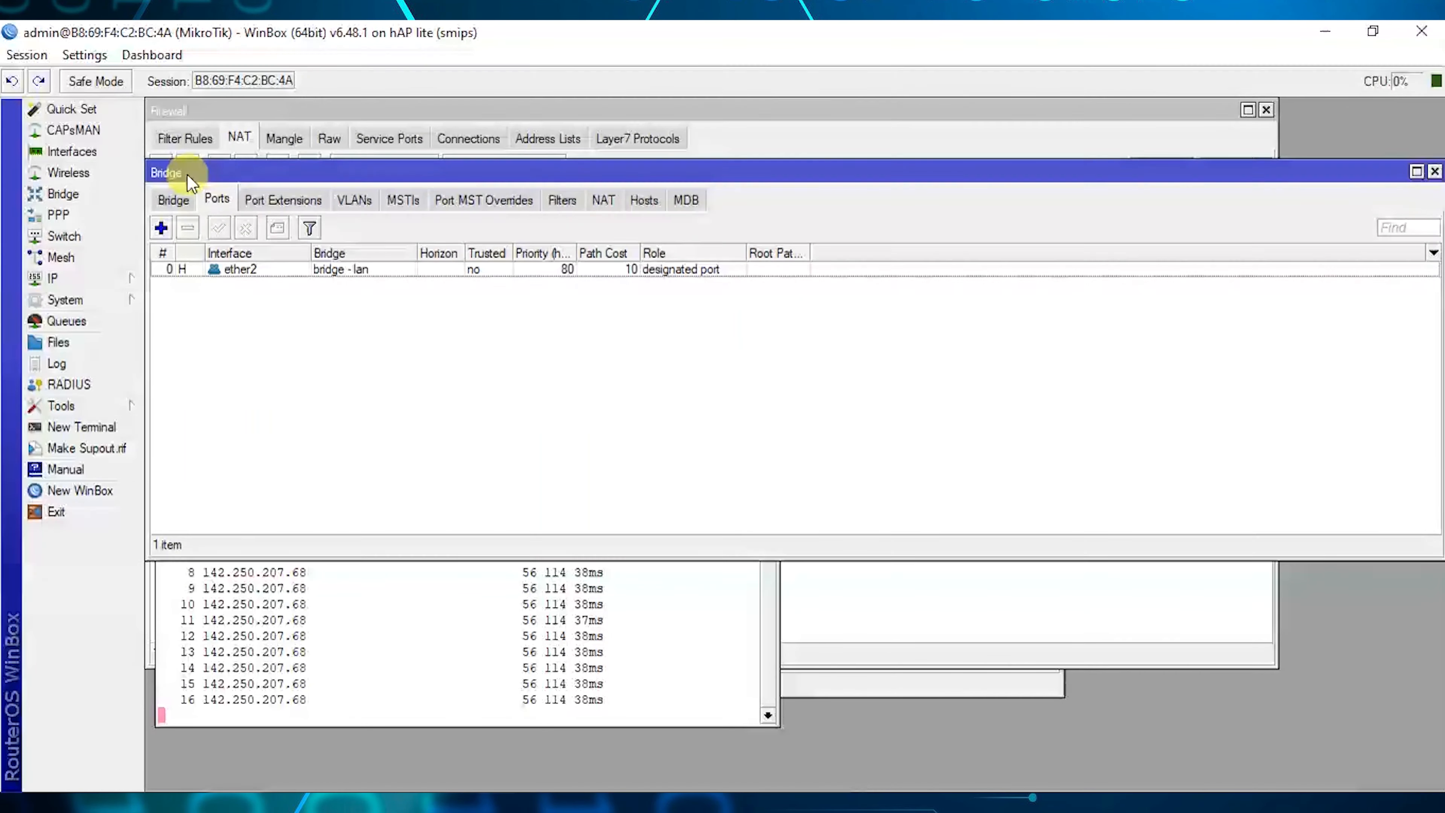
Add a new bridge named 'bridge - hs'.
click(173, 201)
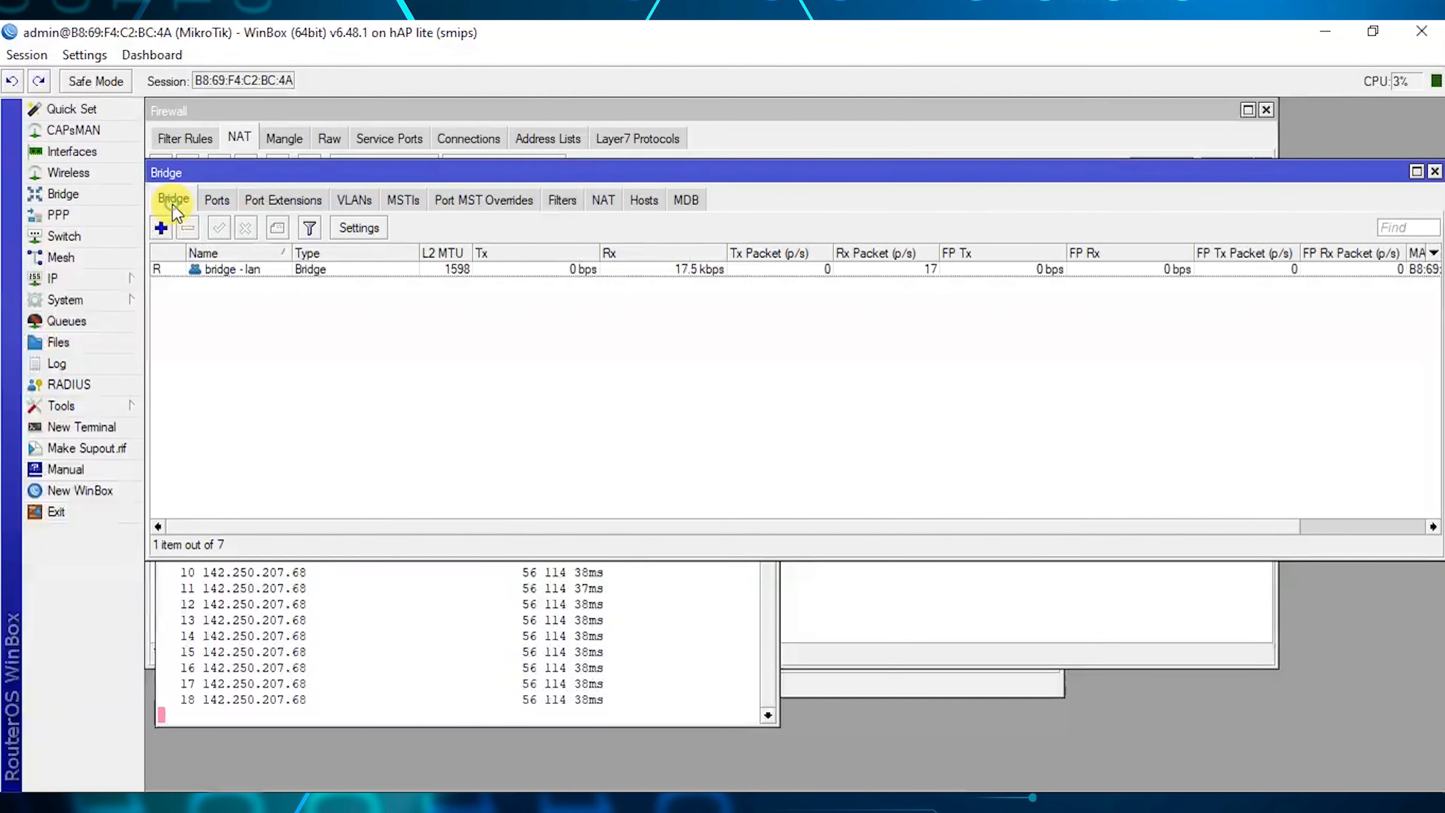
click(161, 228)
click(649, 166)
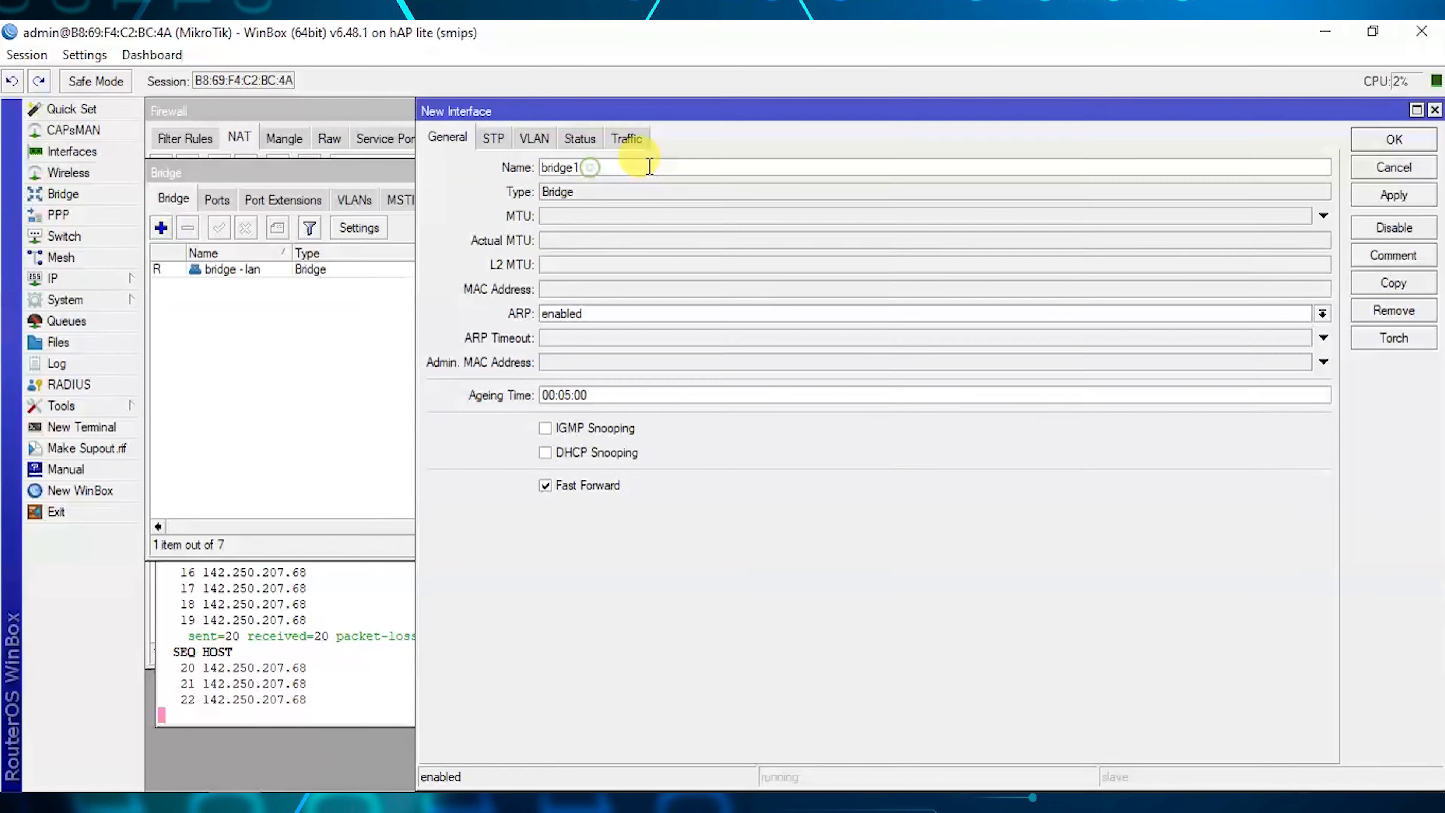
text(- hs)
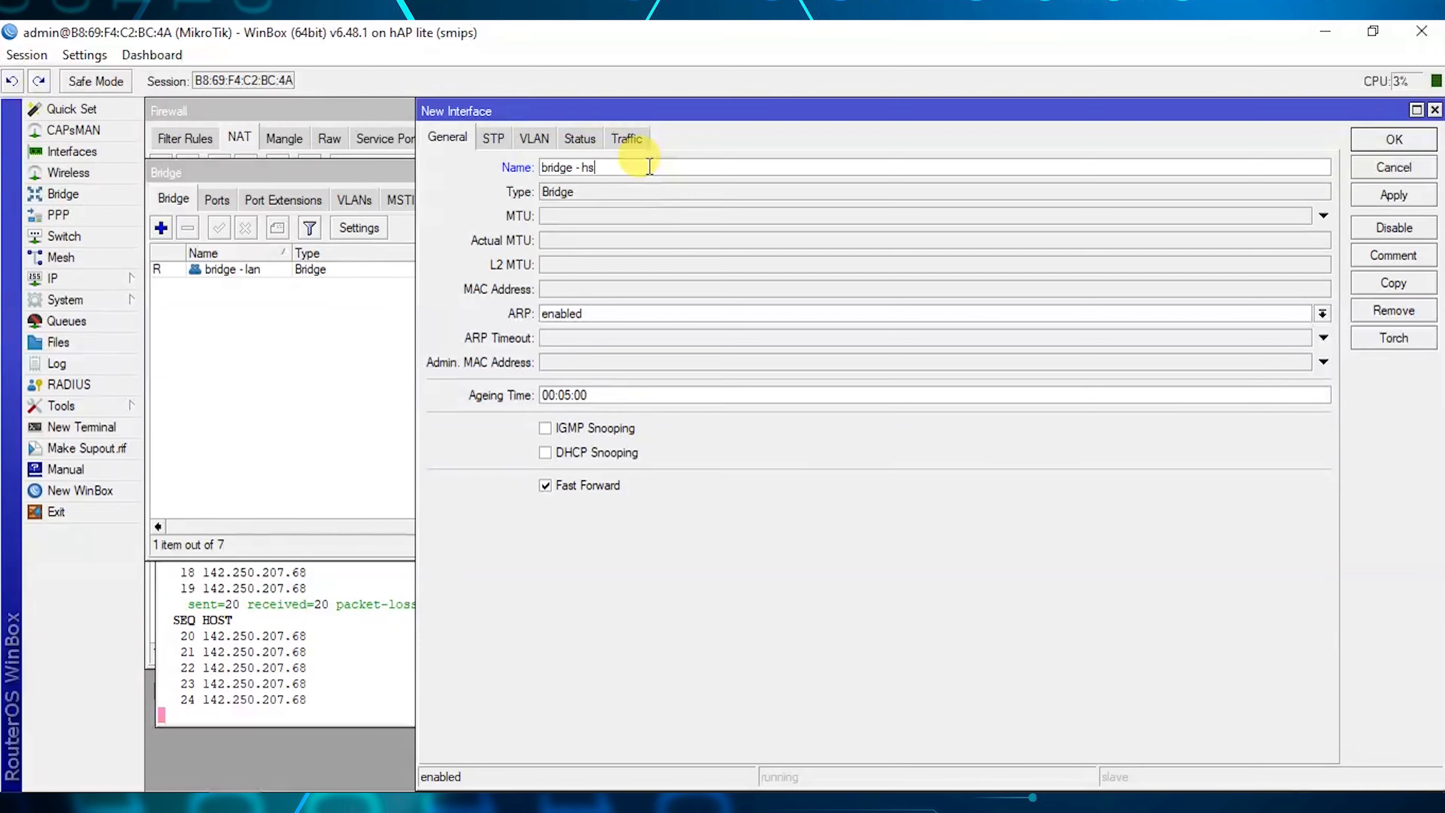
click(1400, 192)
click(1395, 140)
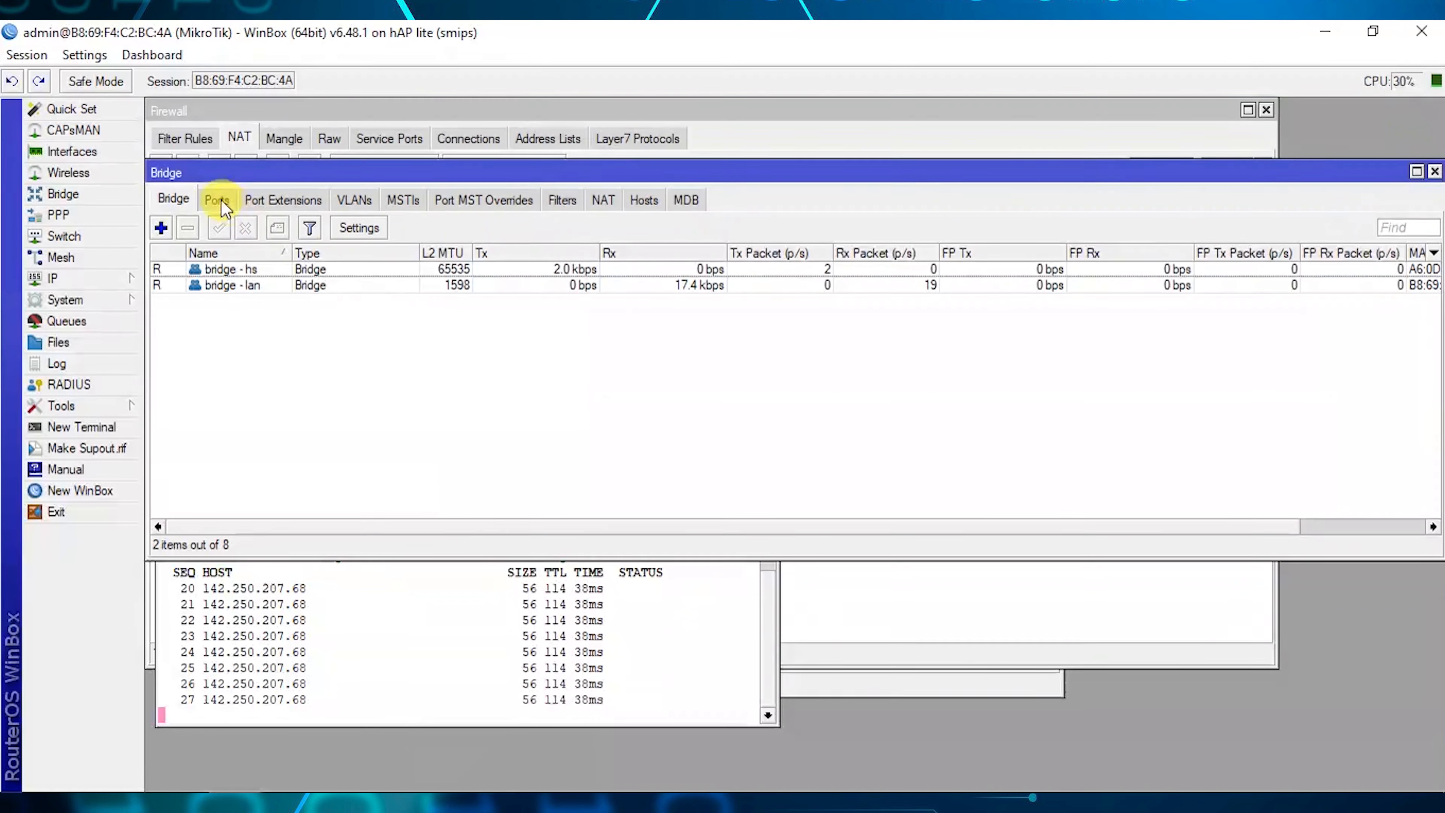
click(218, 199)
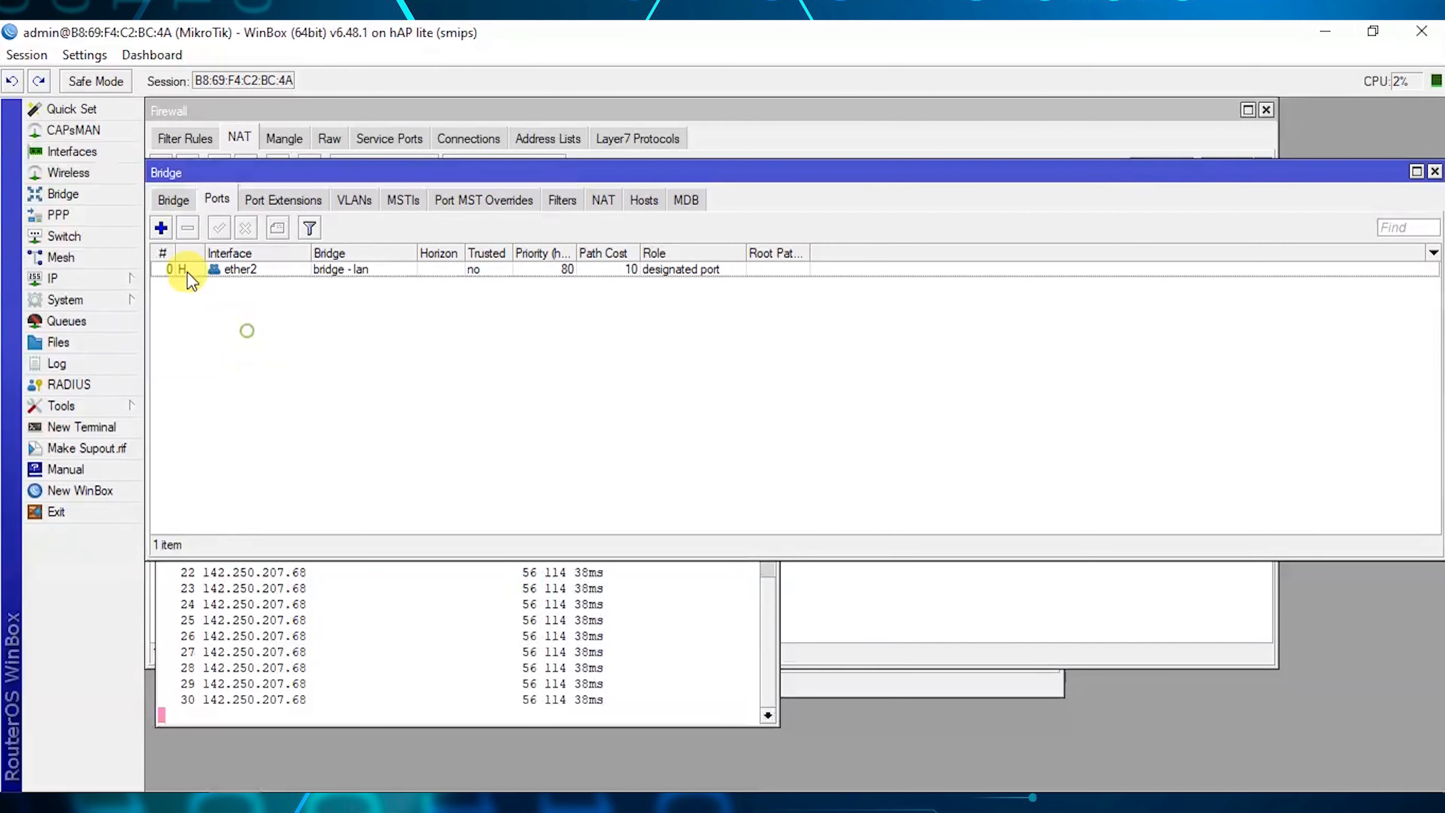
Add ether3 and ether4 as ports of bridge - hs.
click(160, 228)
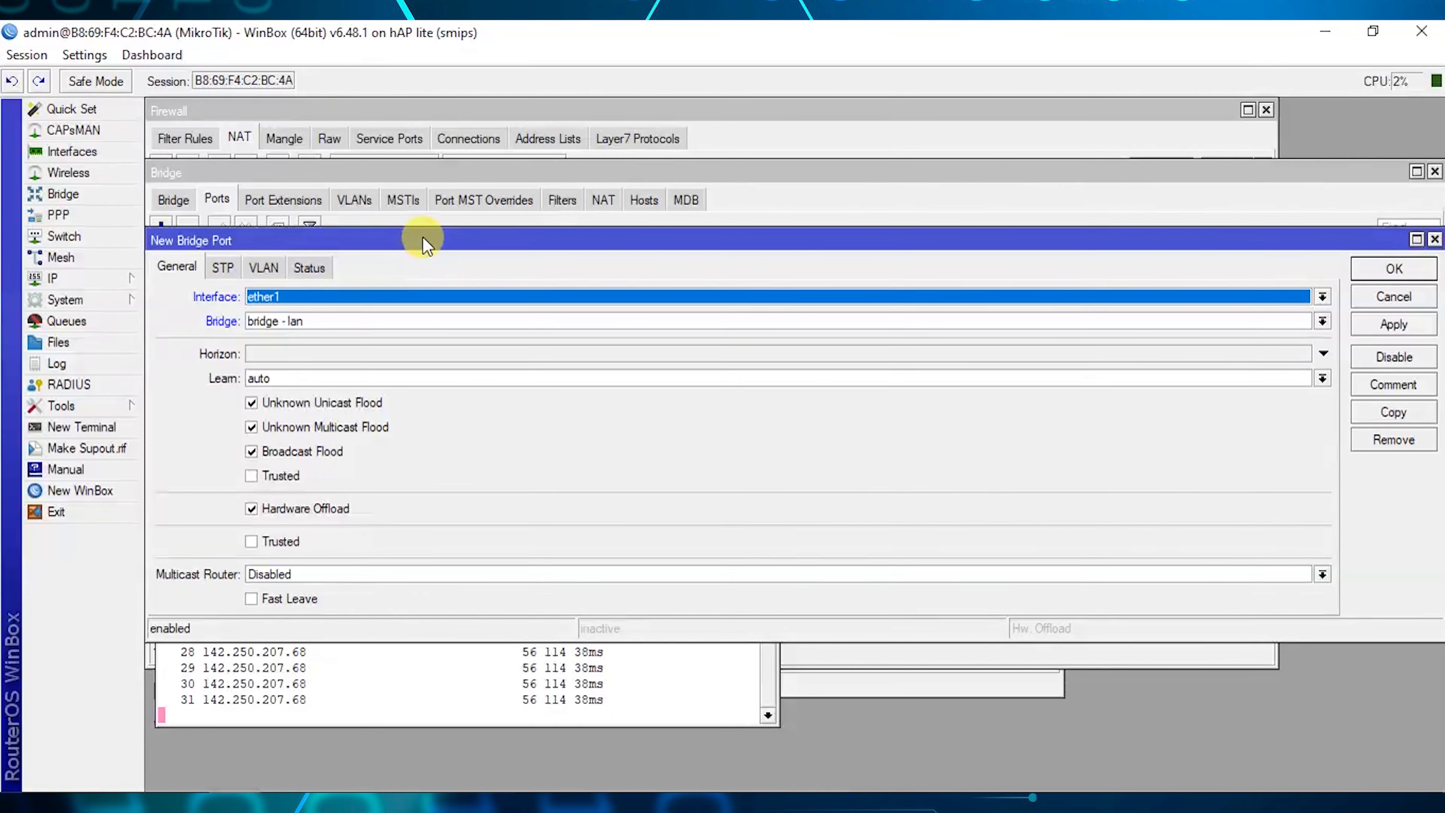
click(348, 297)
click(299, 370)
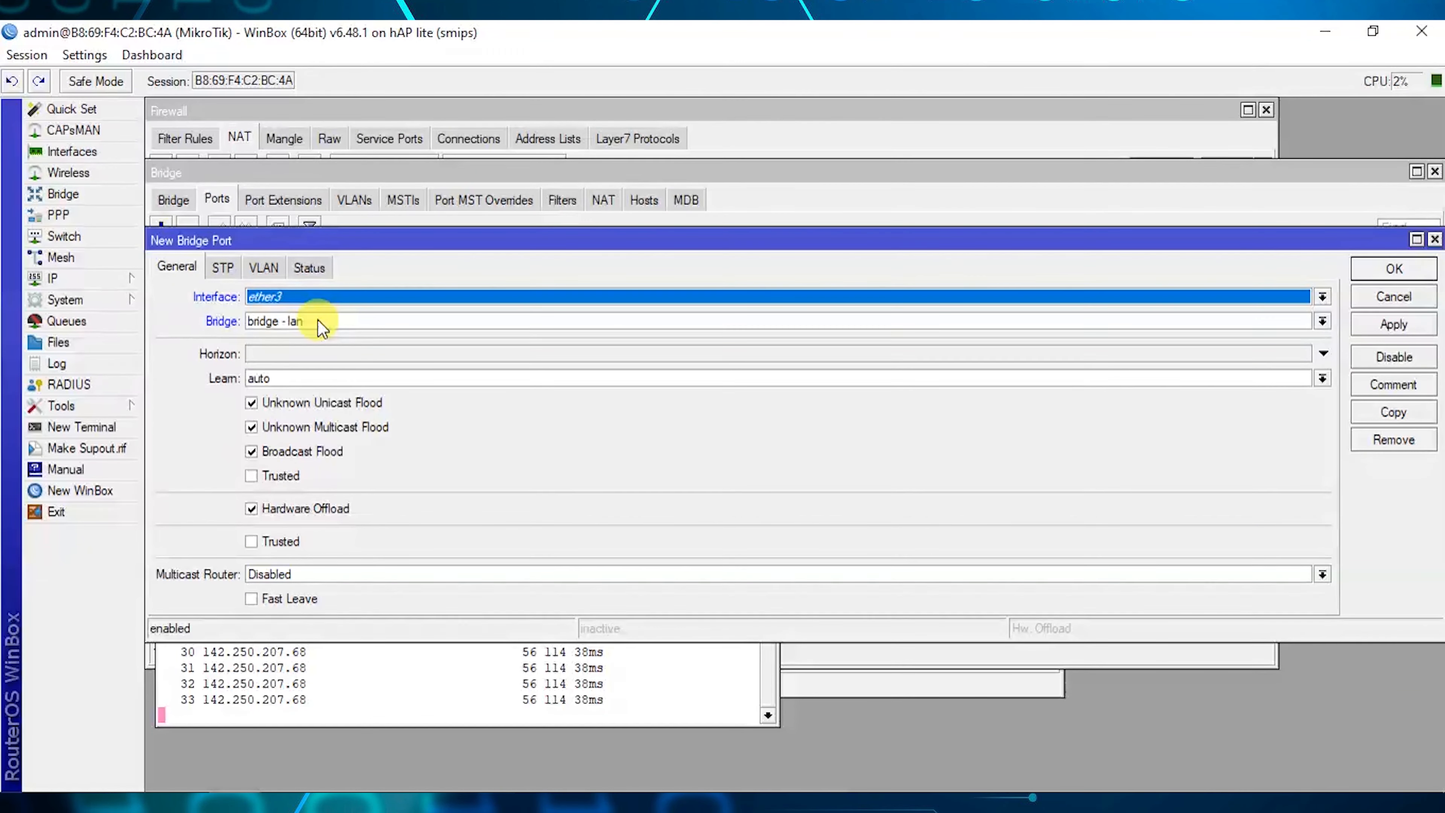
click(319, 322)
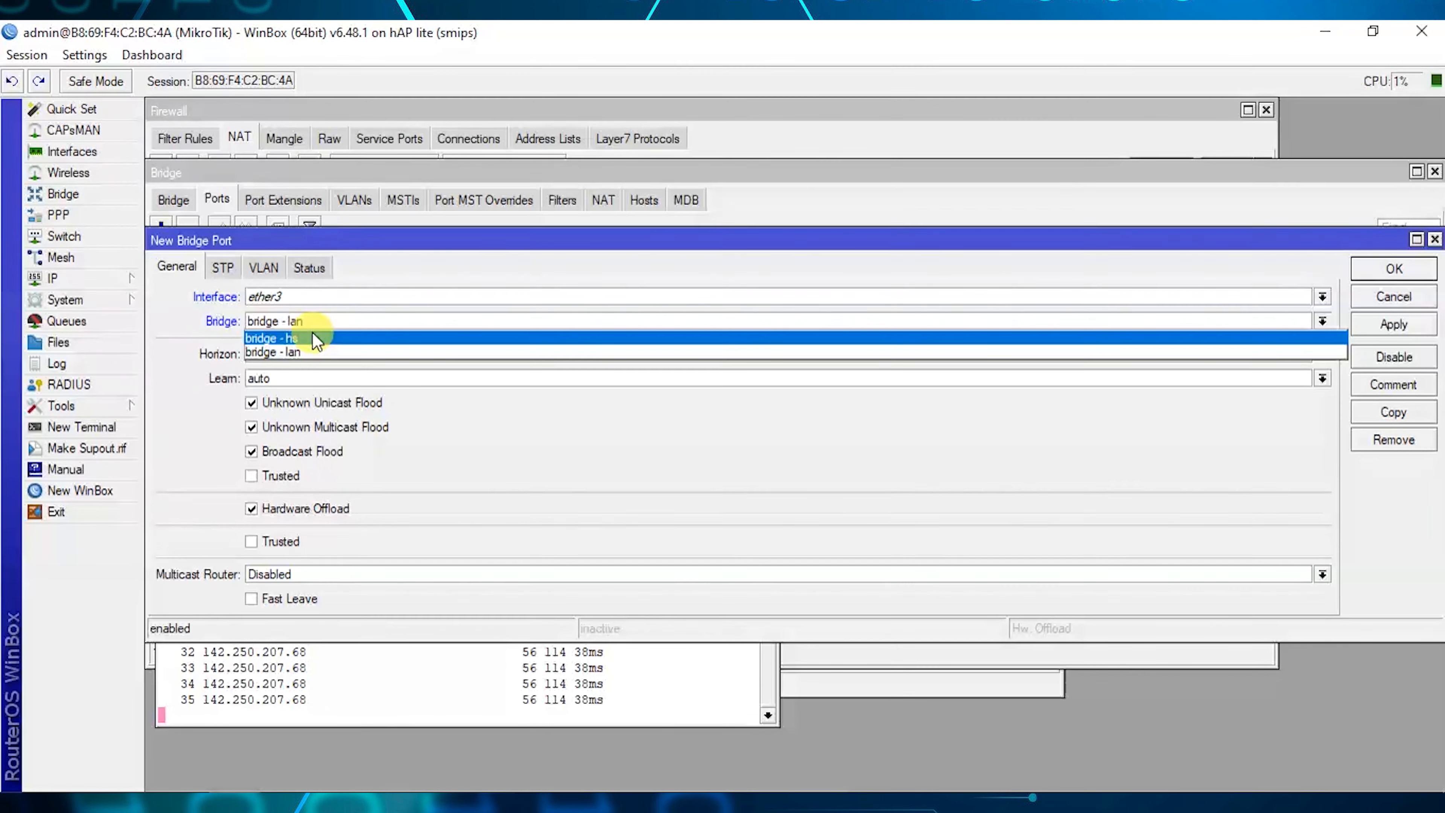
click(309, 337)
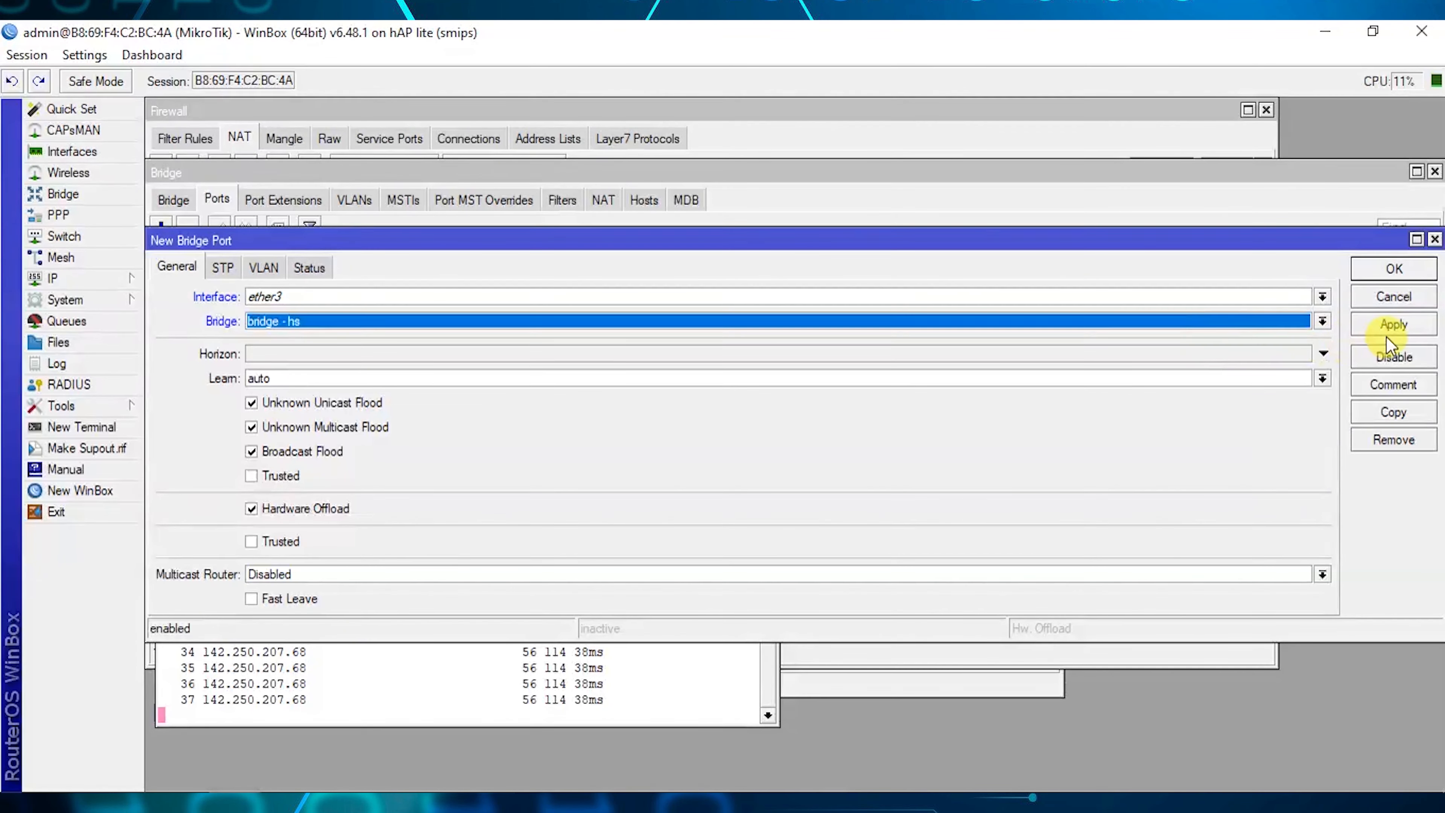
click(1405, 323)
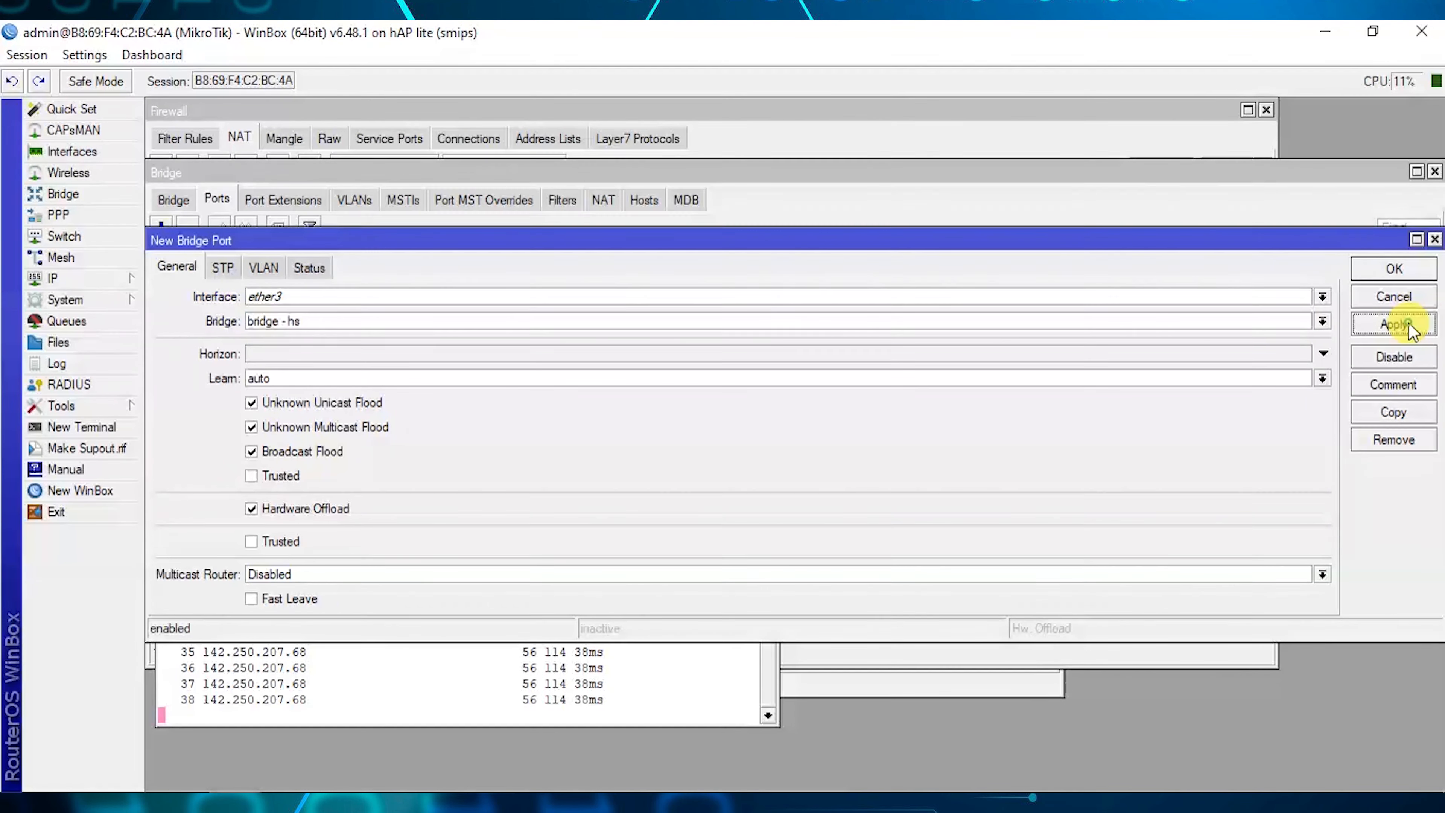
click(1371, 413)
drag(263, 243, 320, 308)
click(343, 366)
click(354, 443)
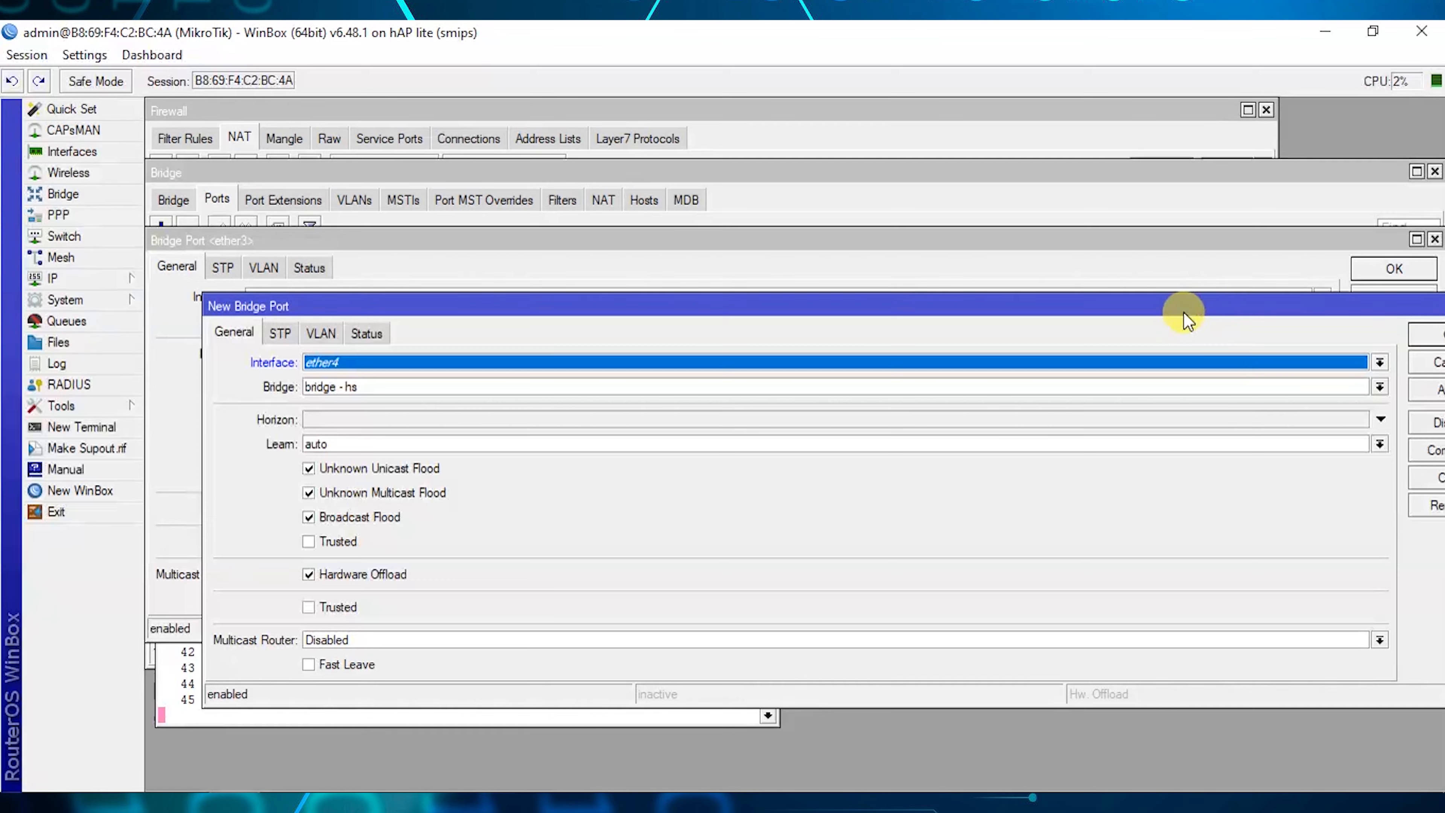
drag(1183, 311, 1123, 287)
click(1408, 374)
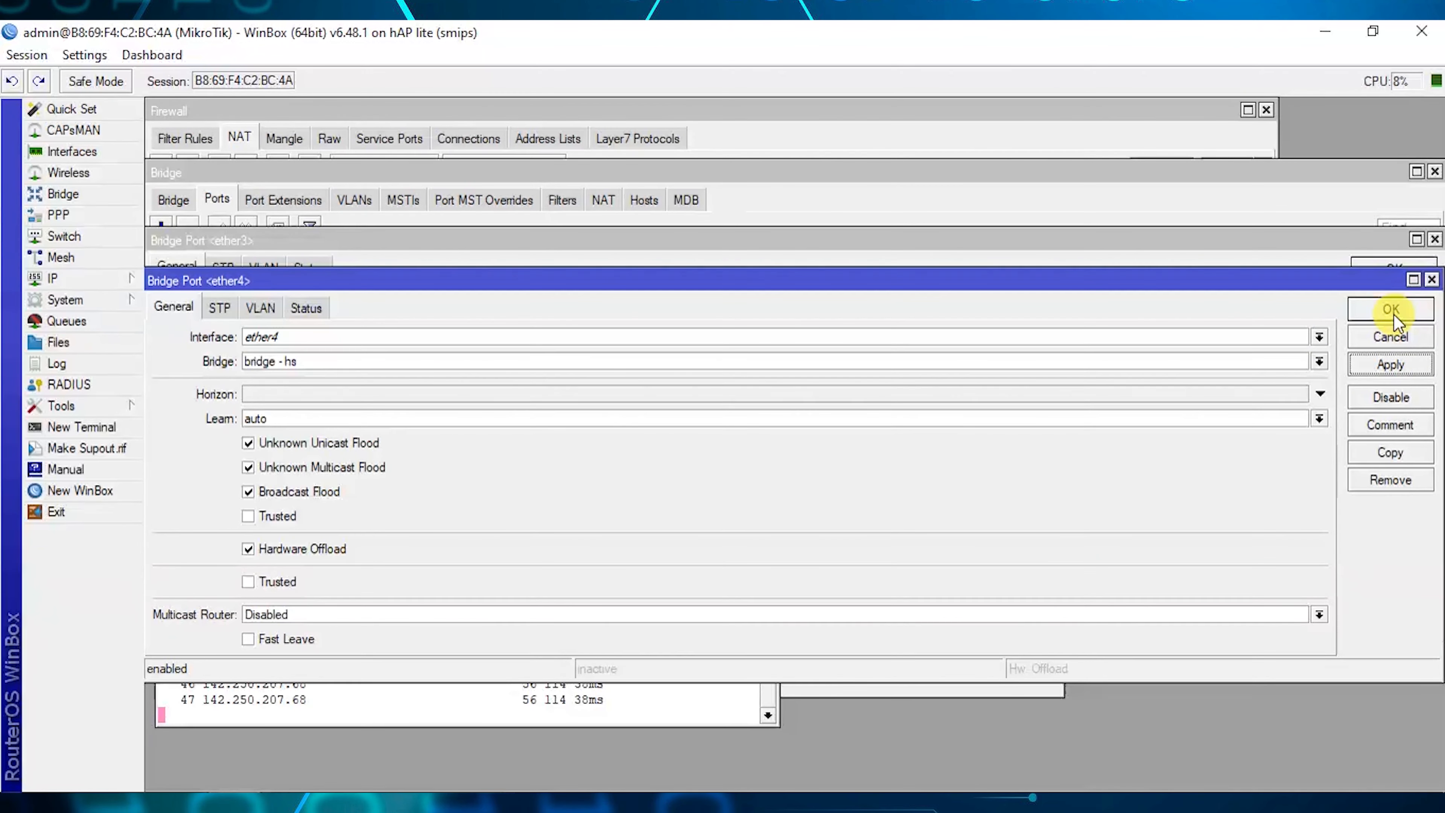
Add wlan1 as a bridge - hs port and close the leftover port dialogs.
click(1376, 458)
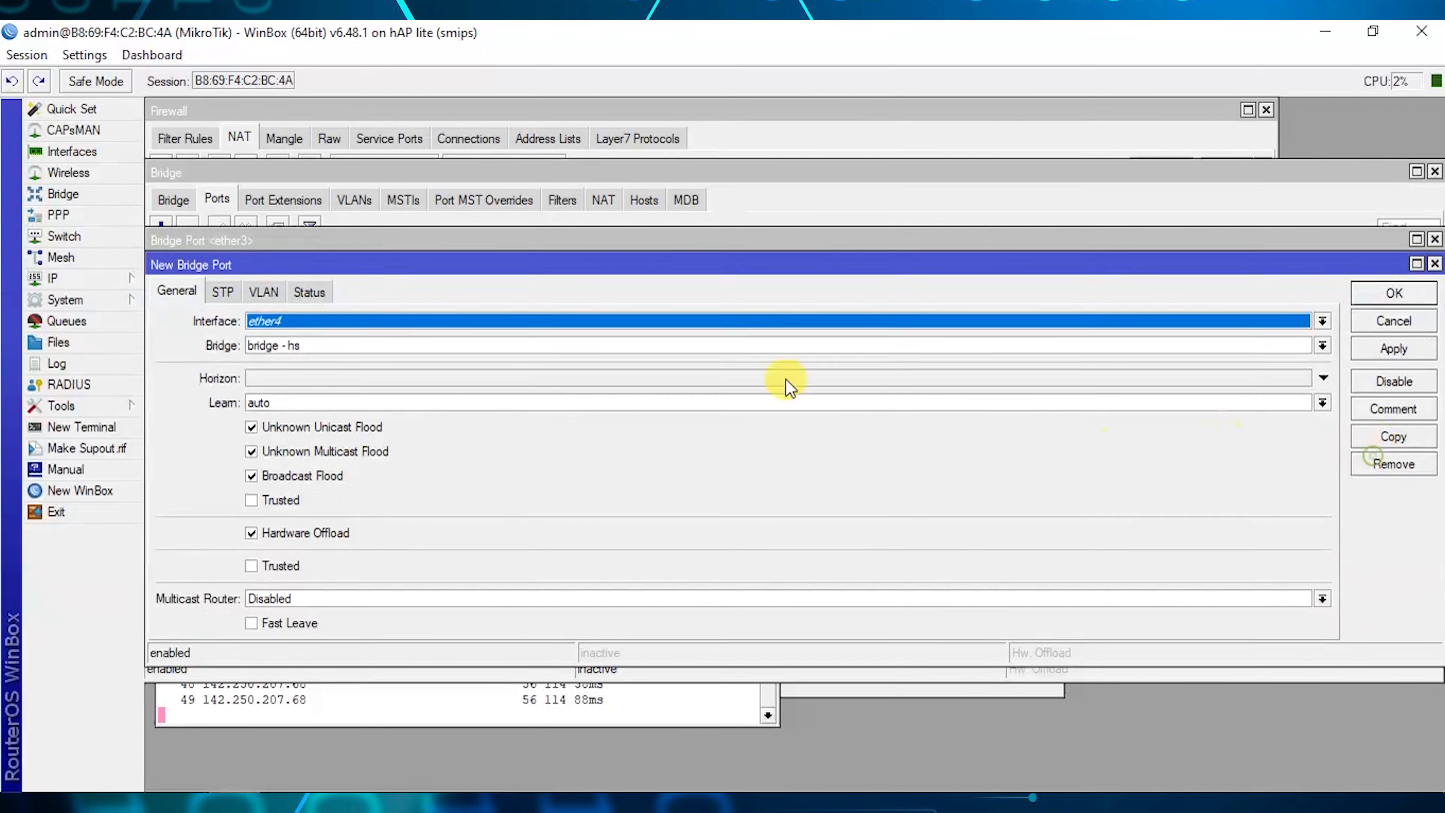
click(332, 319)
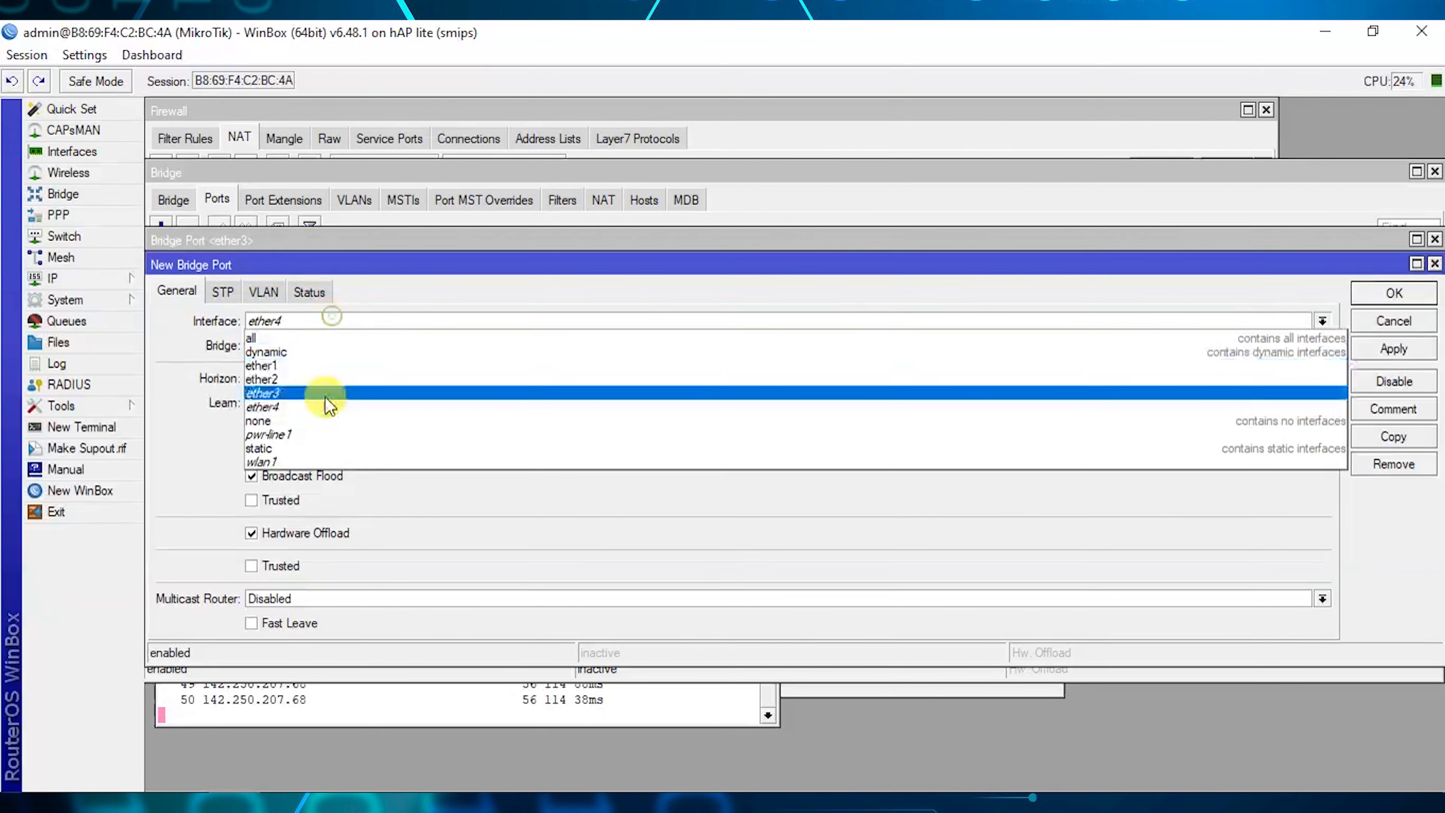
click(264, 462)
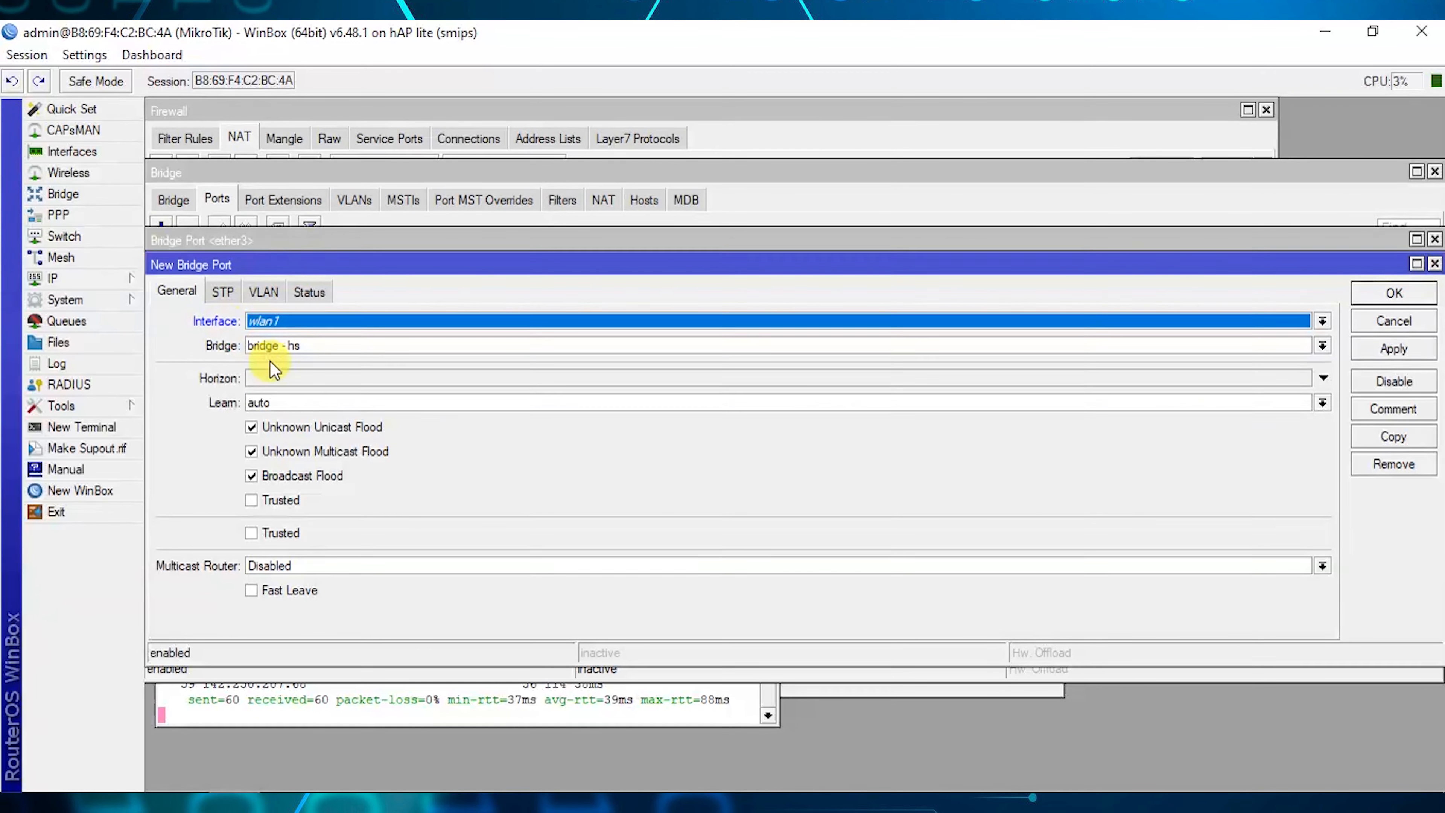
click(1362, 348)
click(1386, 299)
click(1387, 298)
click(1386, 296)
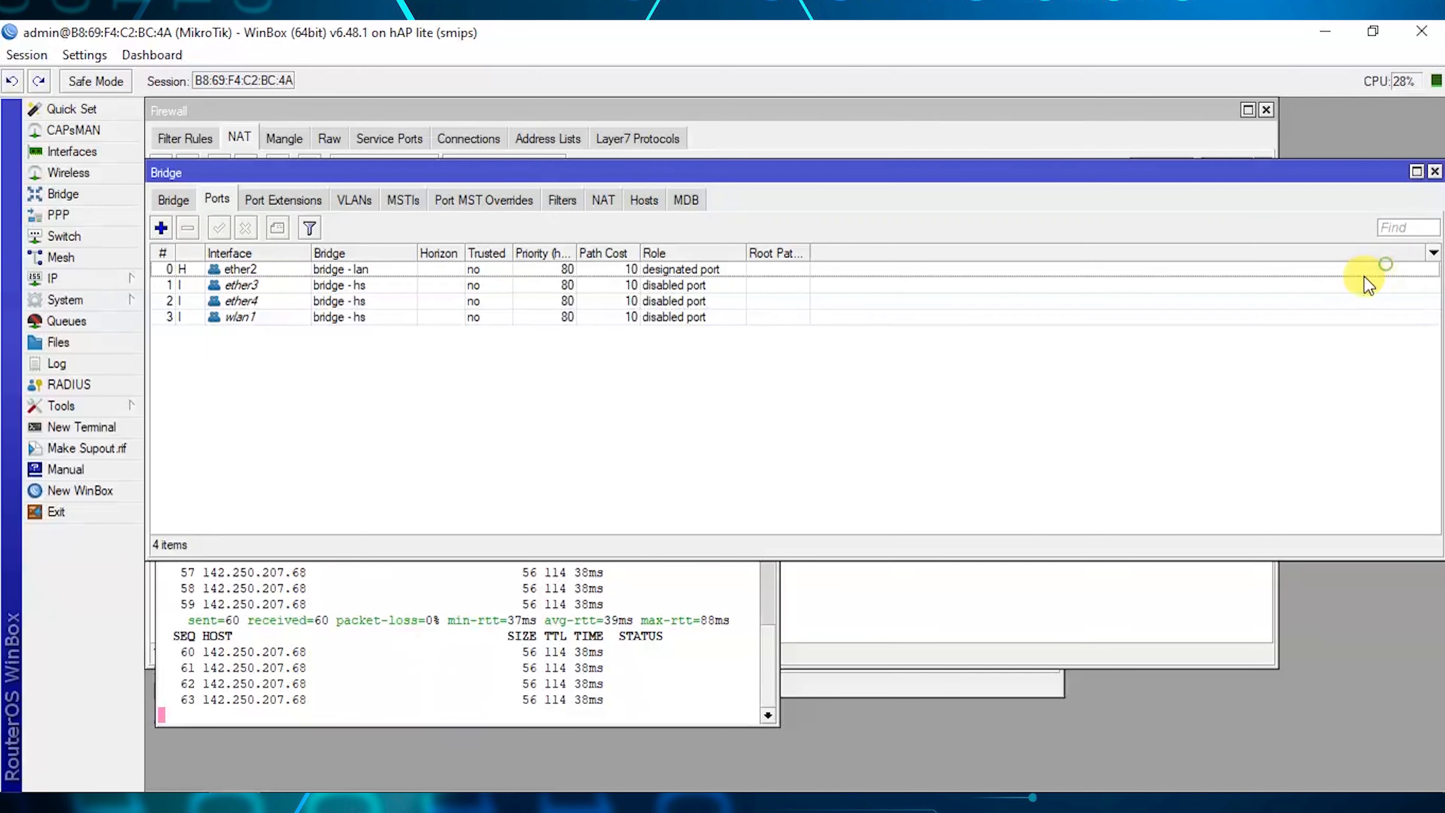
Check the port list: ether3, ether4, wlan1 on bridge - hs, ether2 on bridge - lan.
click(274, 284)
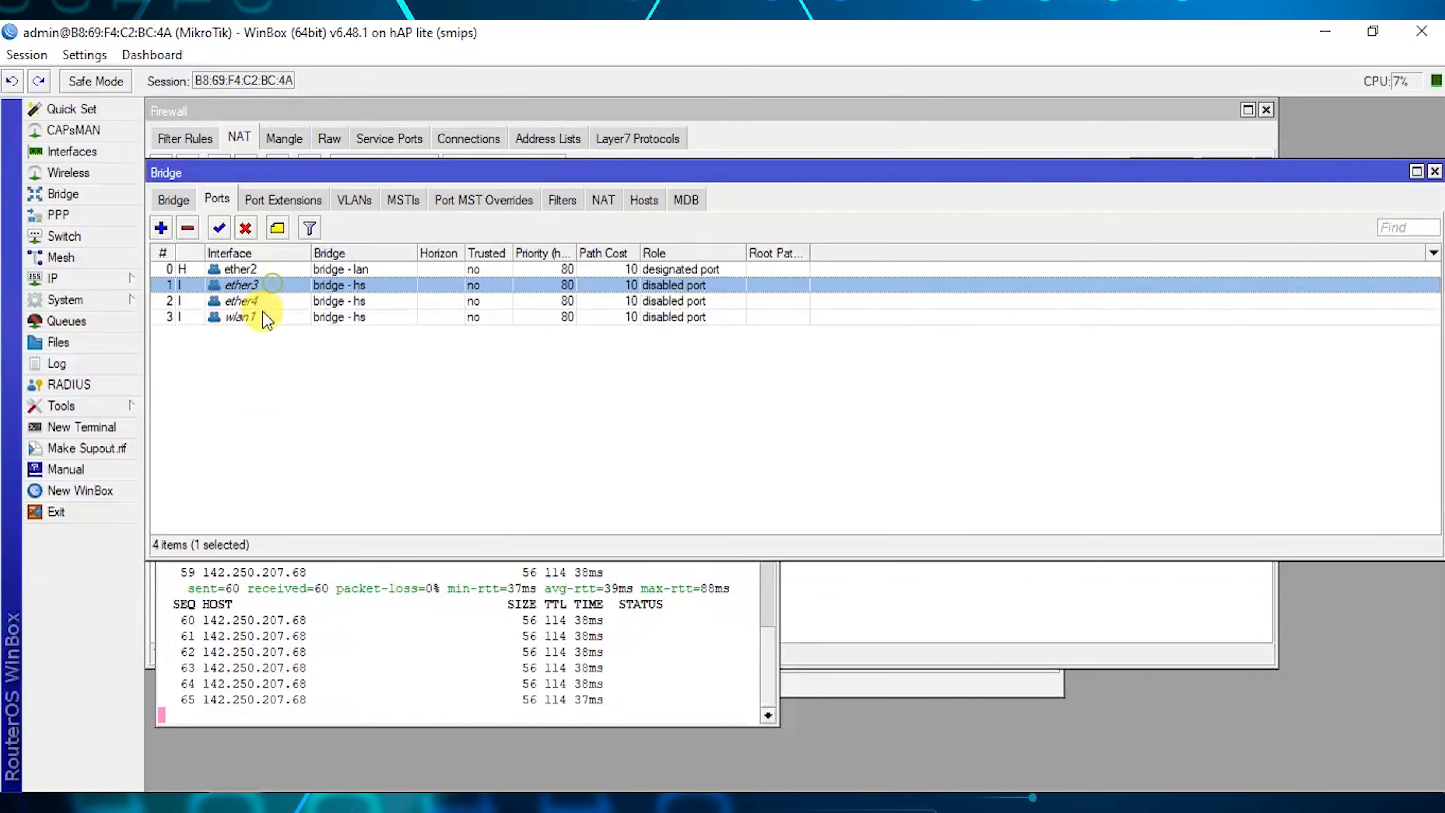
click(259, 337)
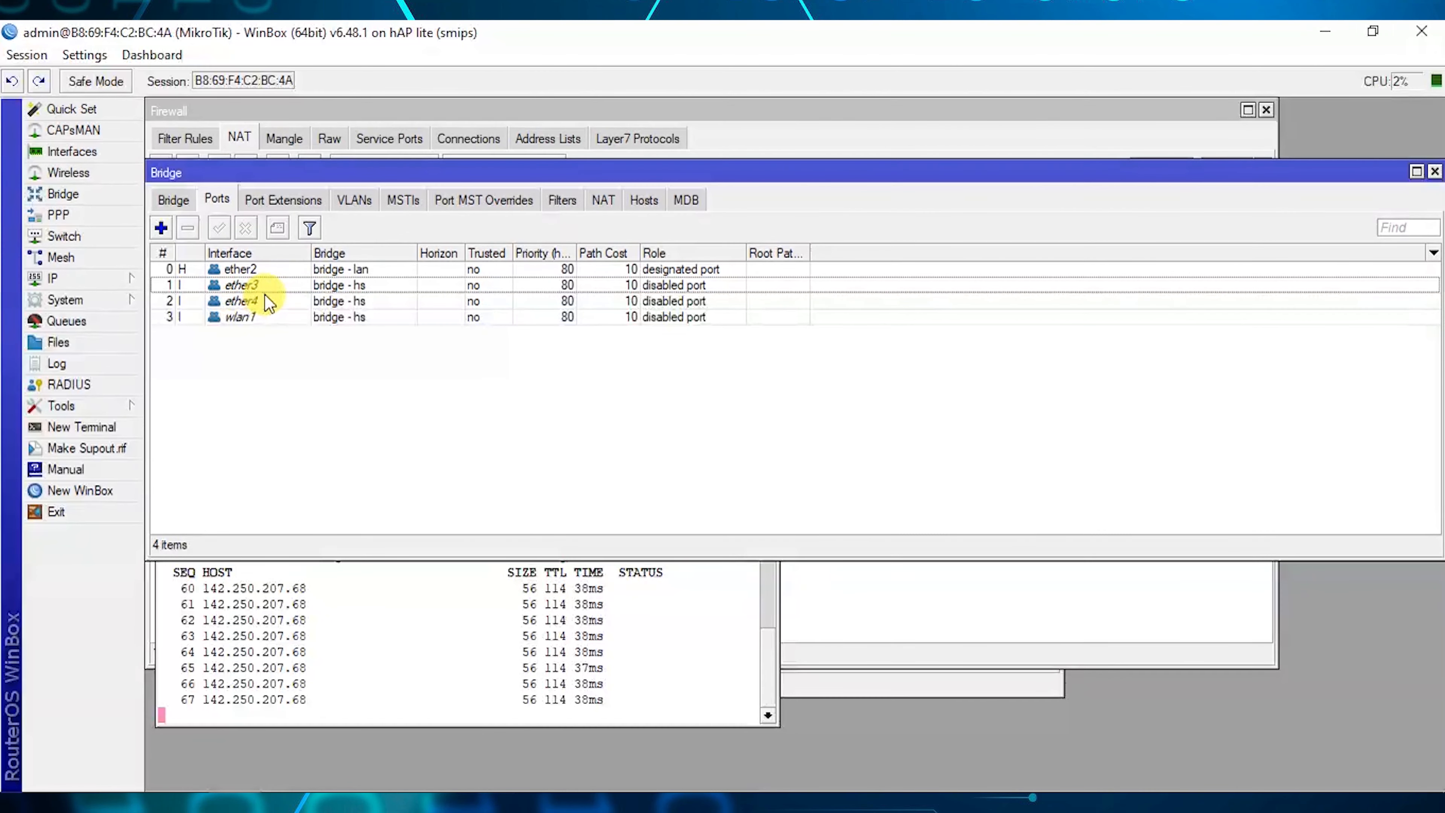
click(278, 285)
click(279, 266)
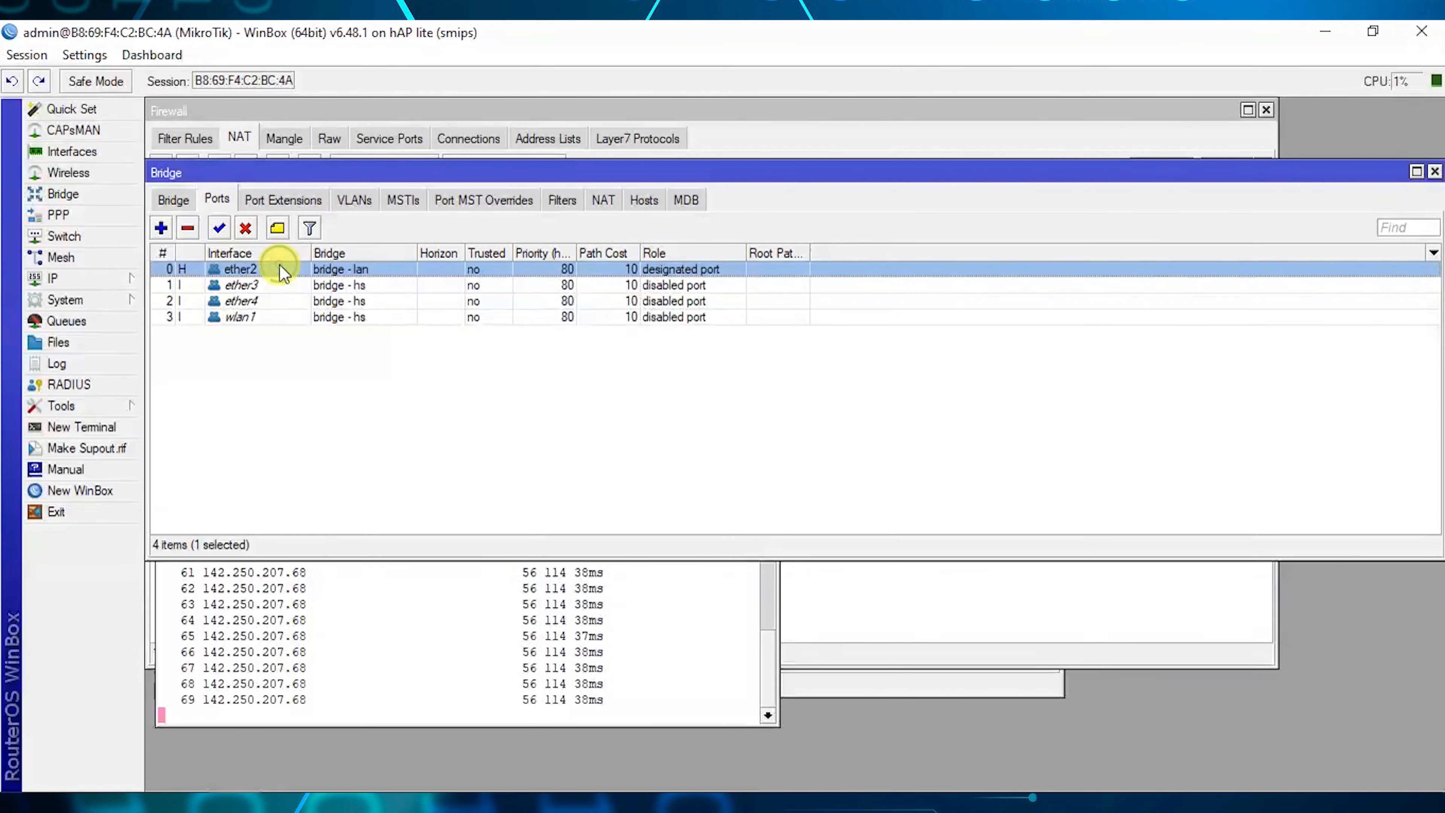
click(257, 285)
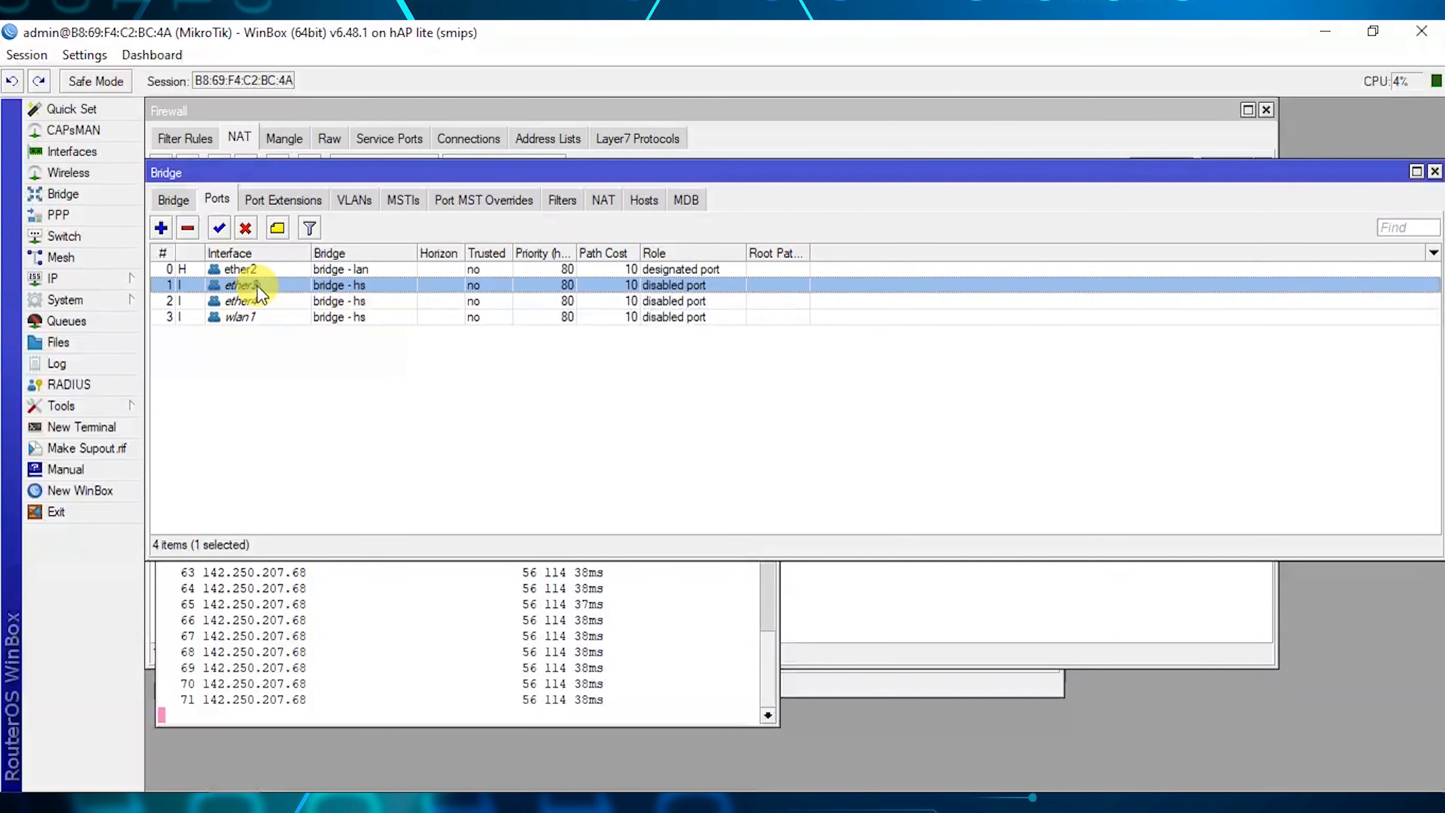
click(278, 303)
click(275, 335)
click(273, 319)
click(278, 346)
click(319, 285)
click(323, 317)
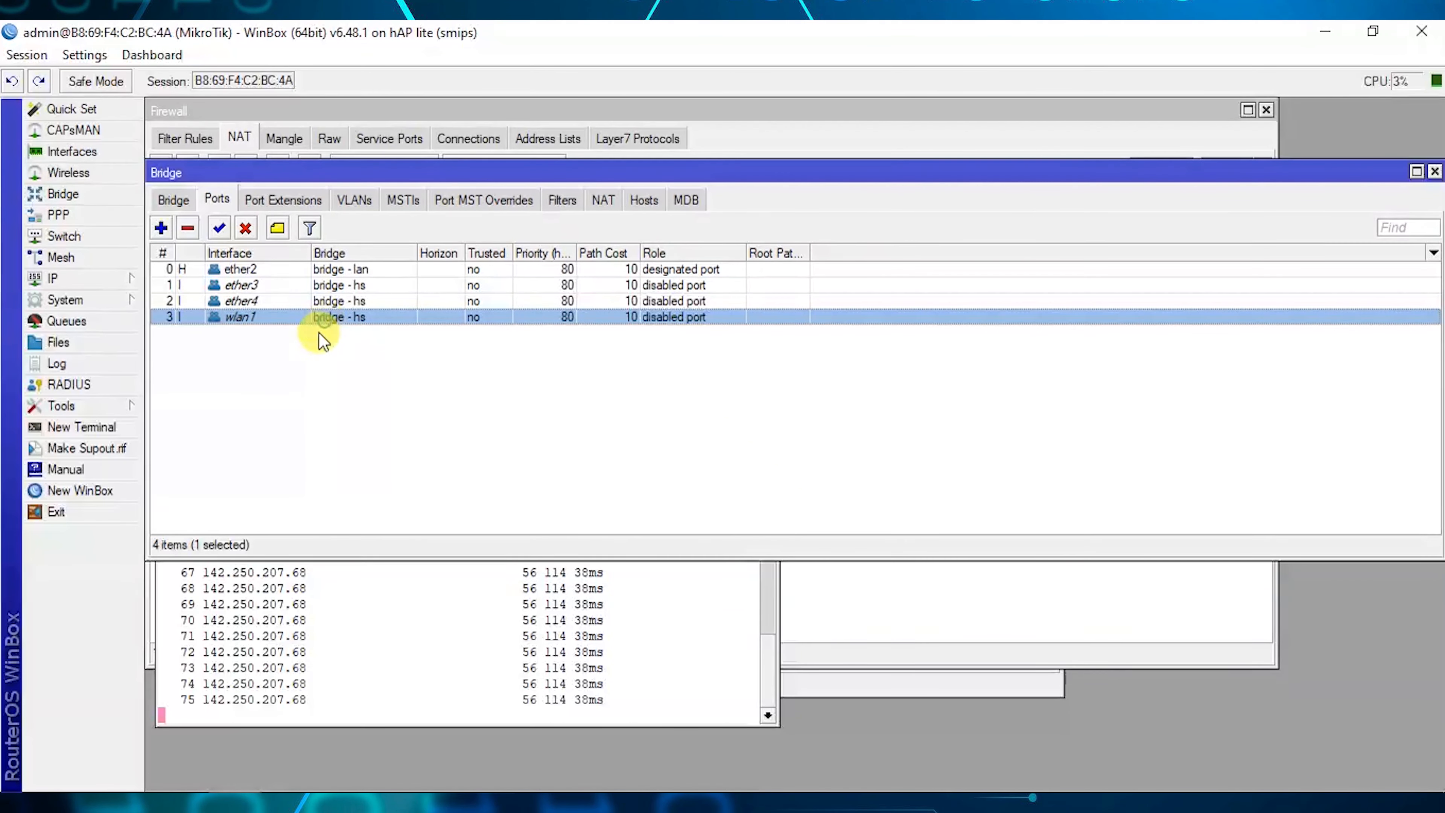
click(89, 285)
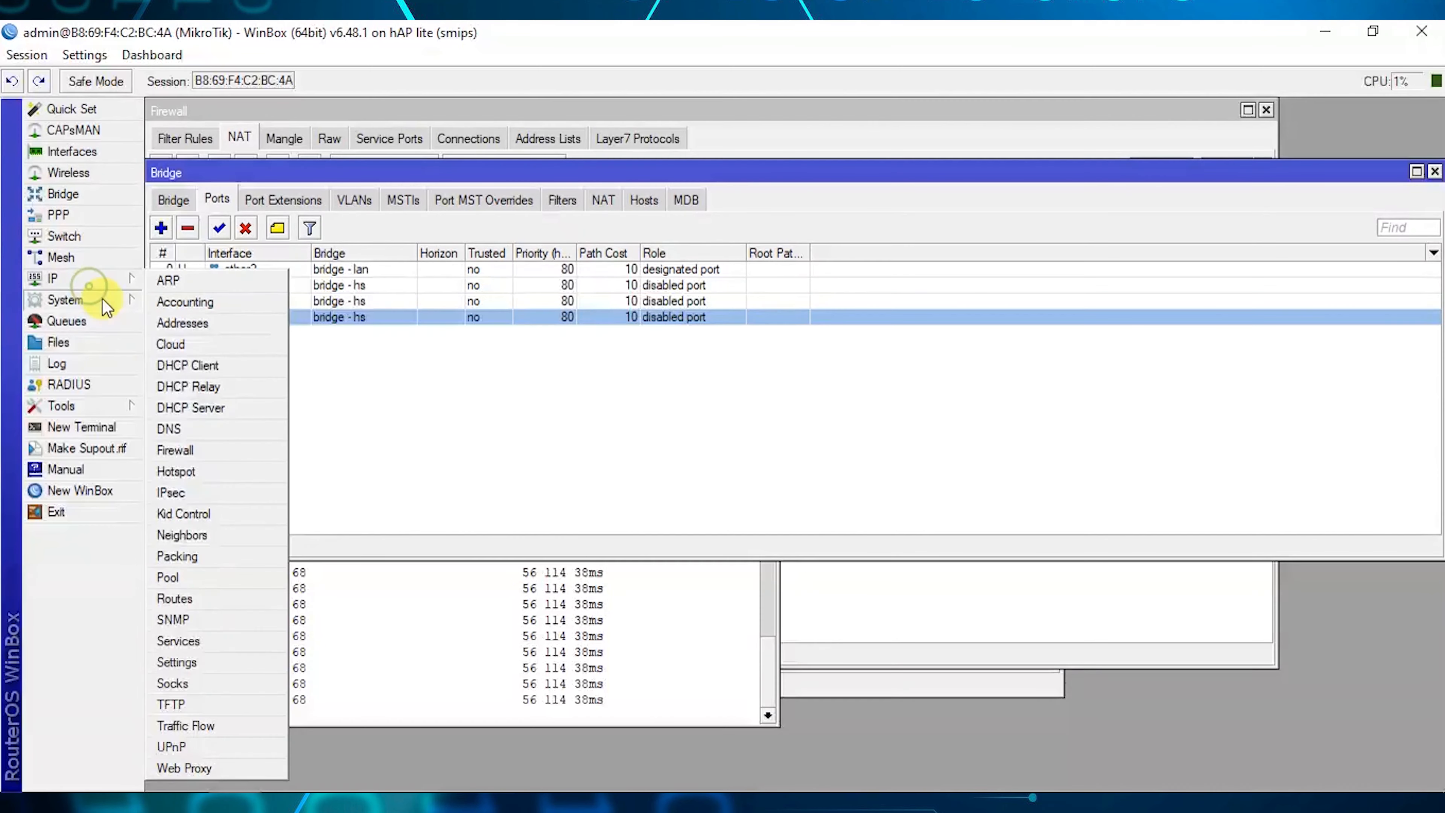
Add IP address 10.0.0.1/24 on interface bridge - hs.
click(203, 322)
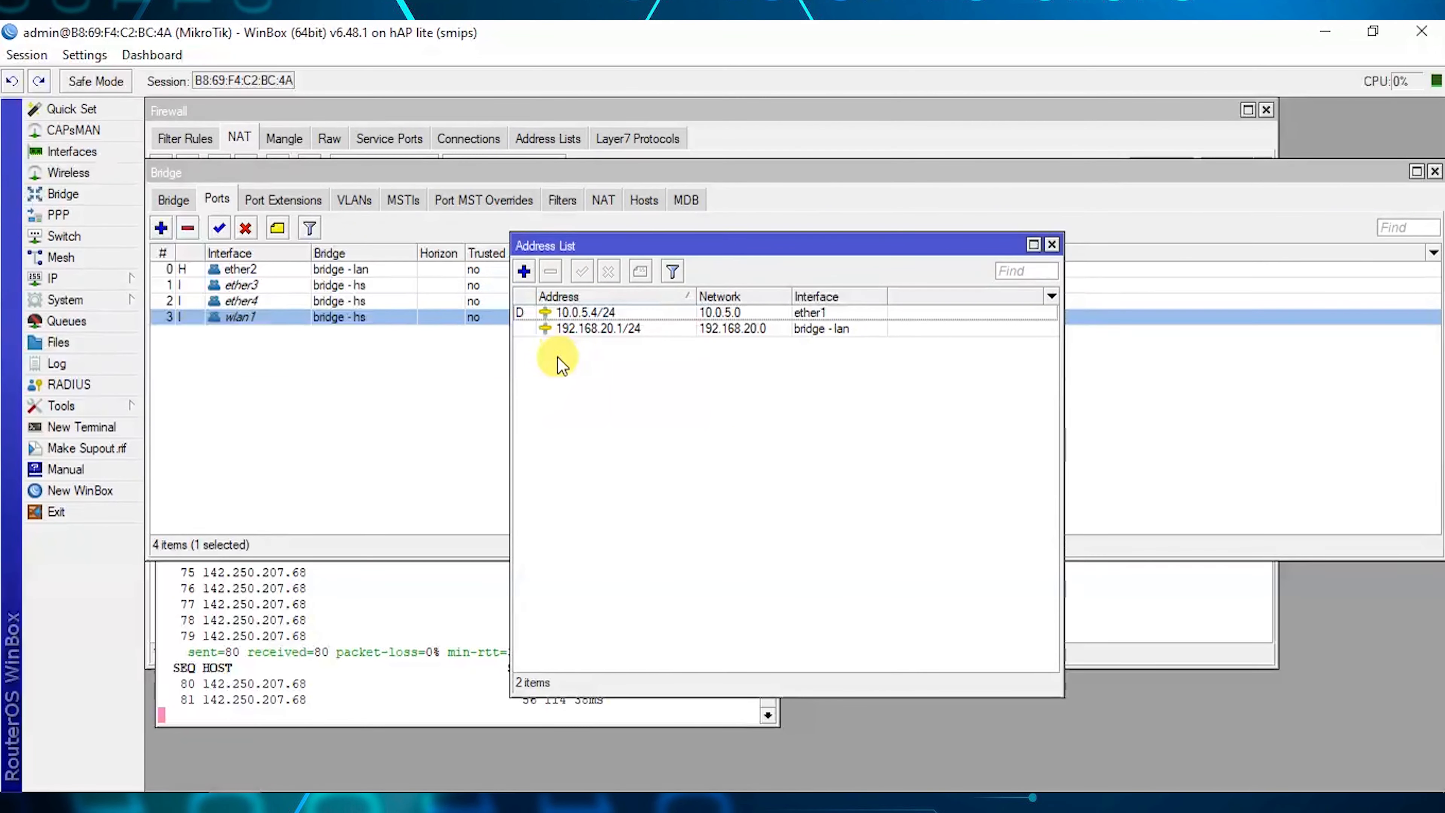
click(524, 271)
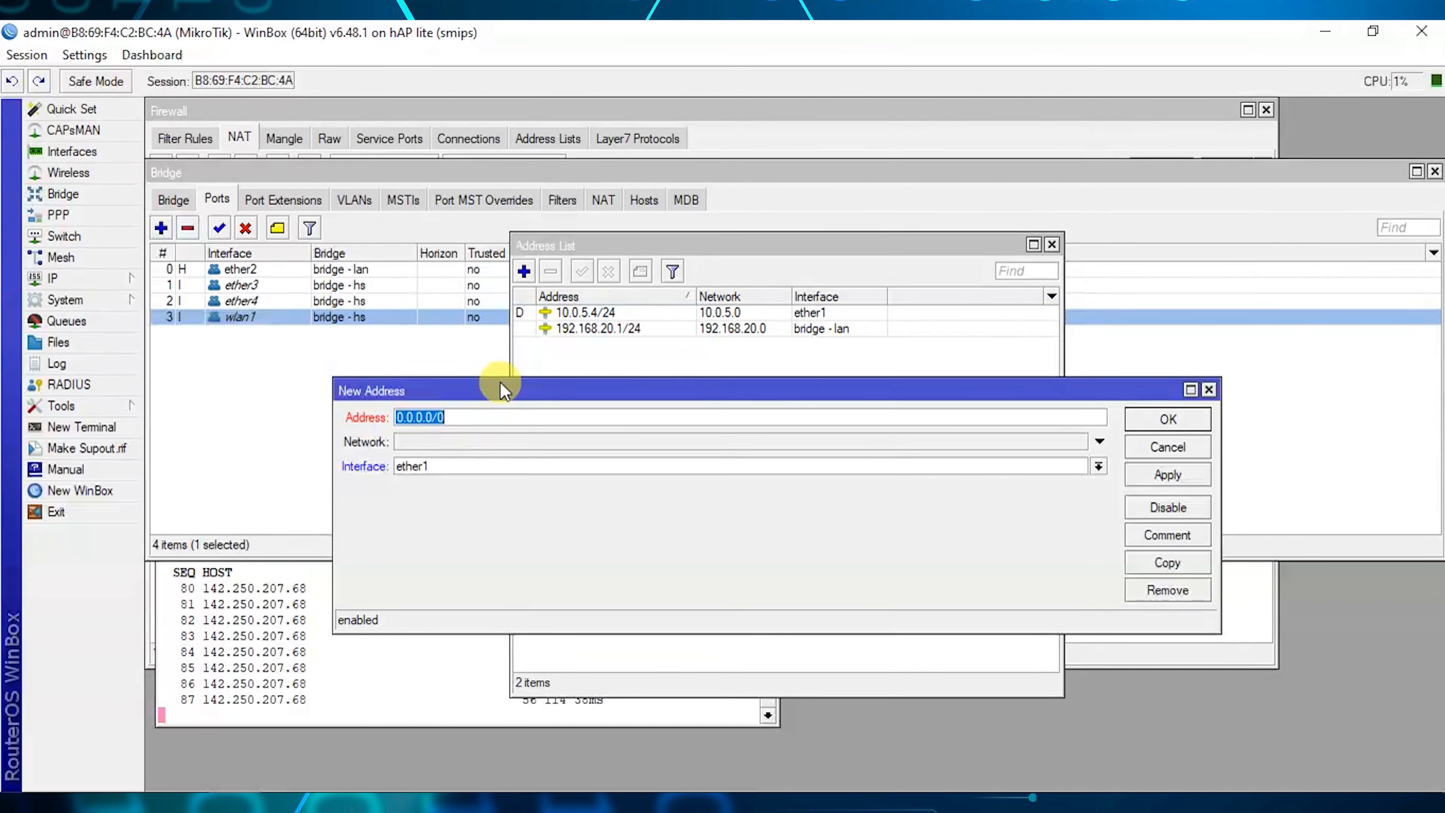
text(10.0.0.)
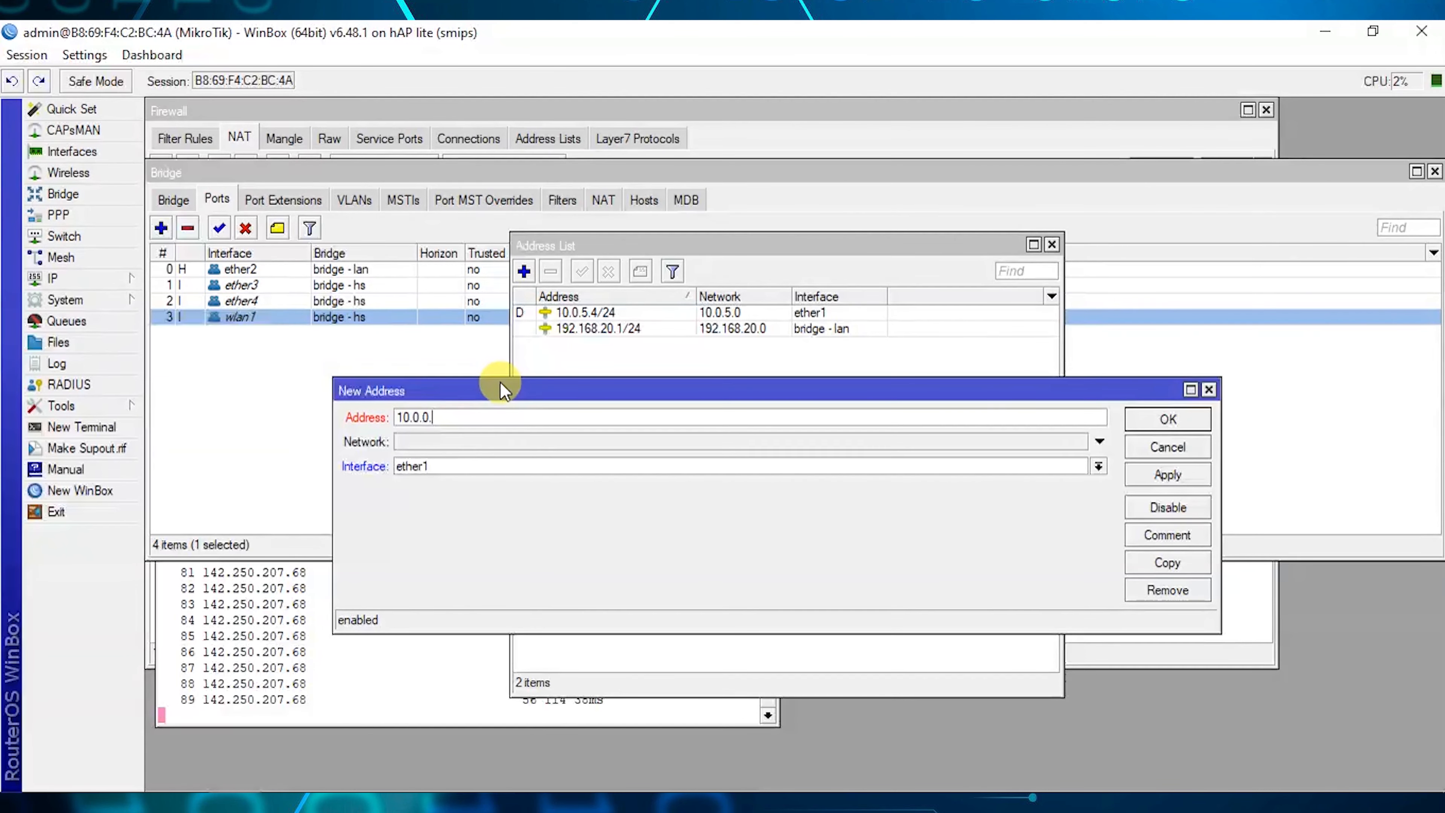
text(1/24)
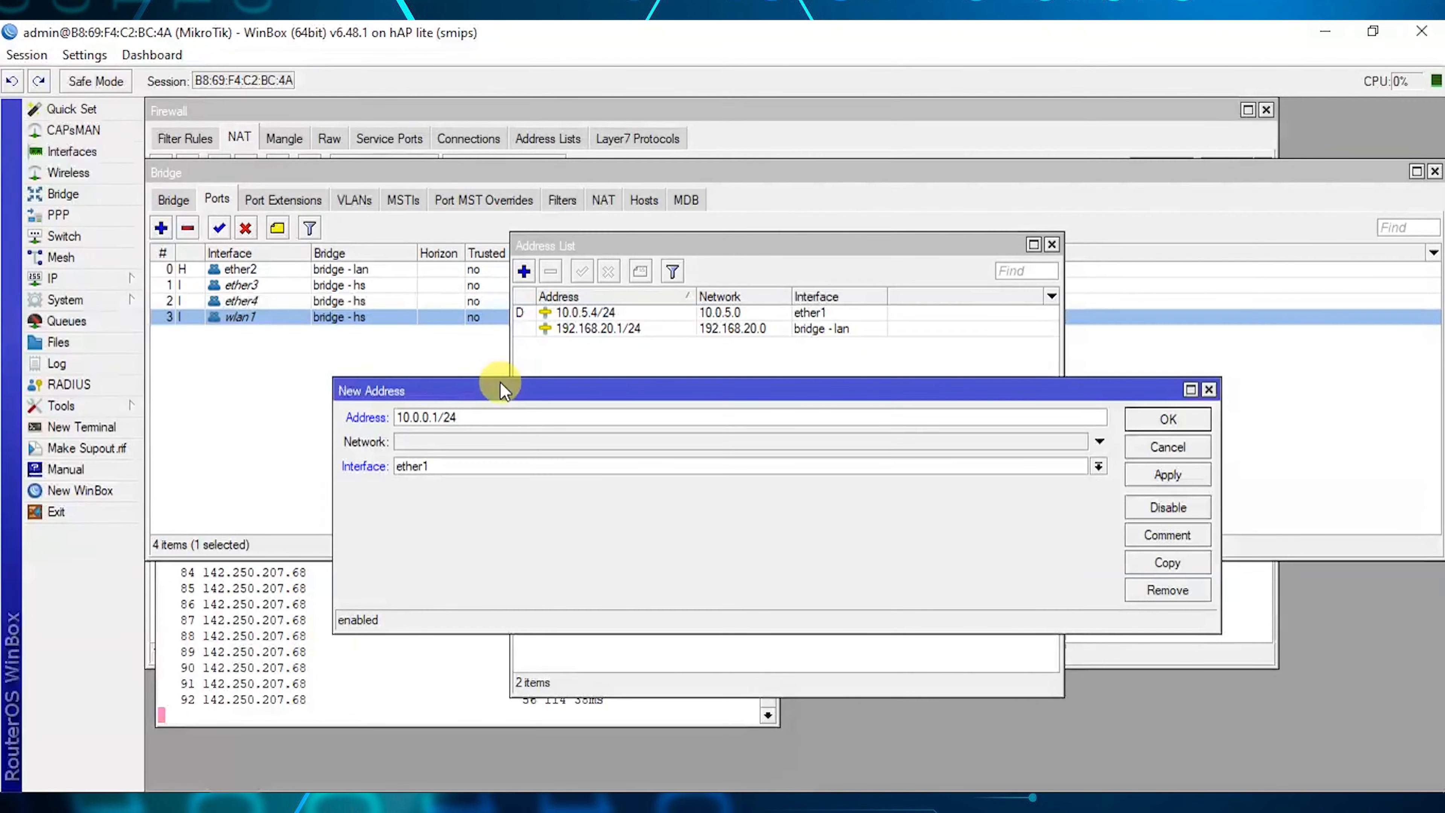
click(467, 466)
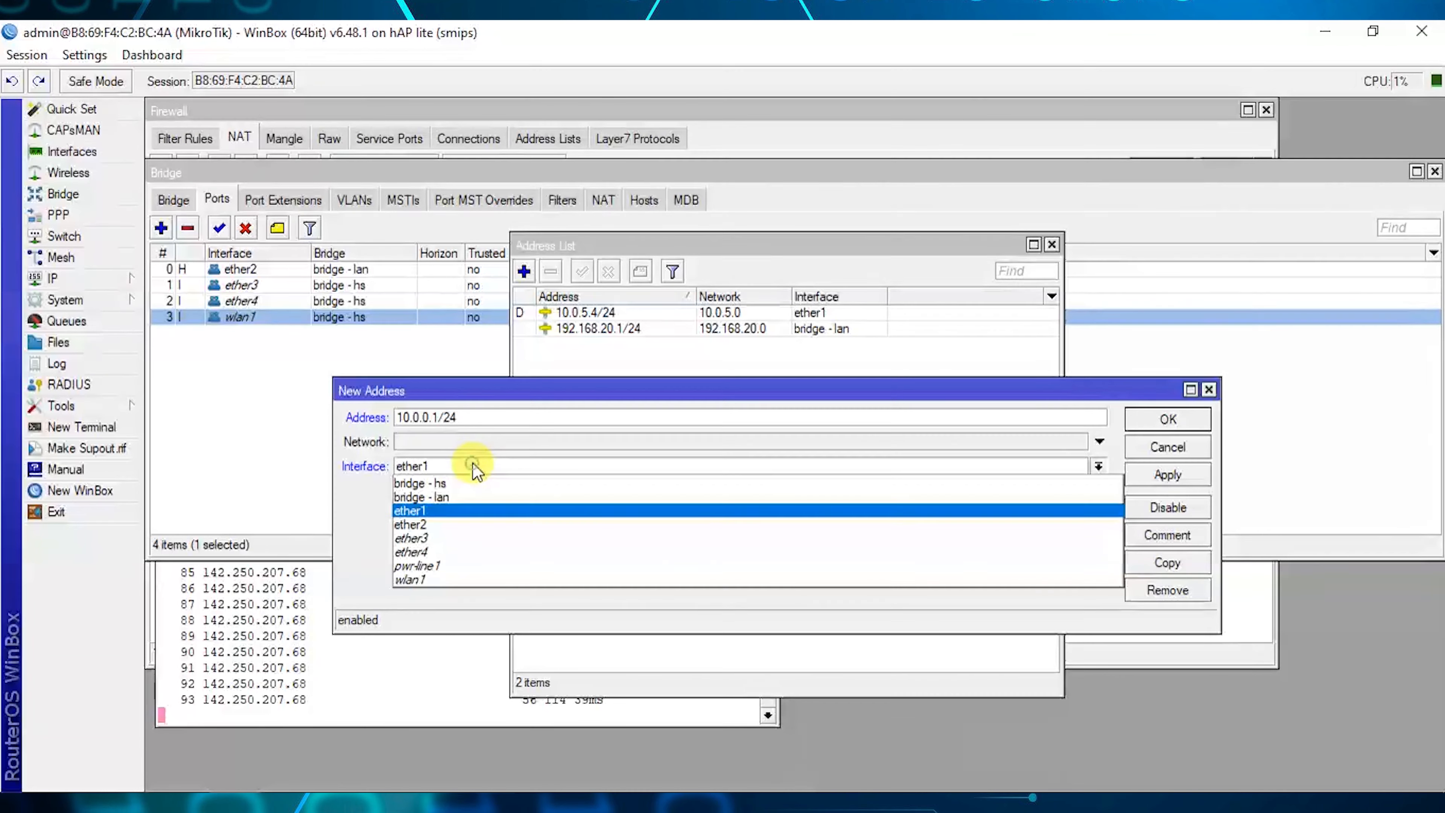
click(500, 478)
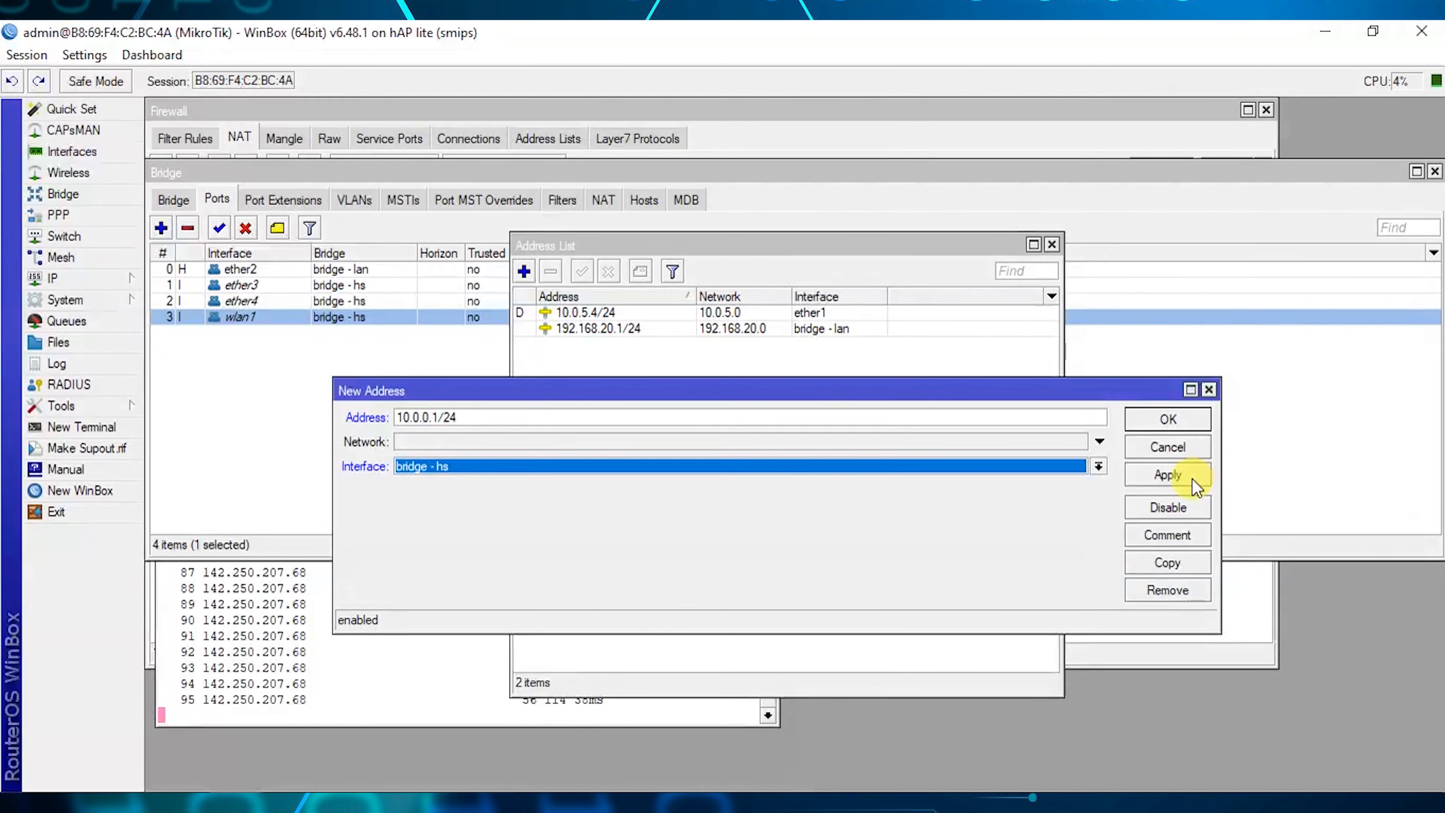
click(1167, 475)
click(1178, 420)
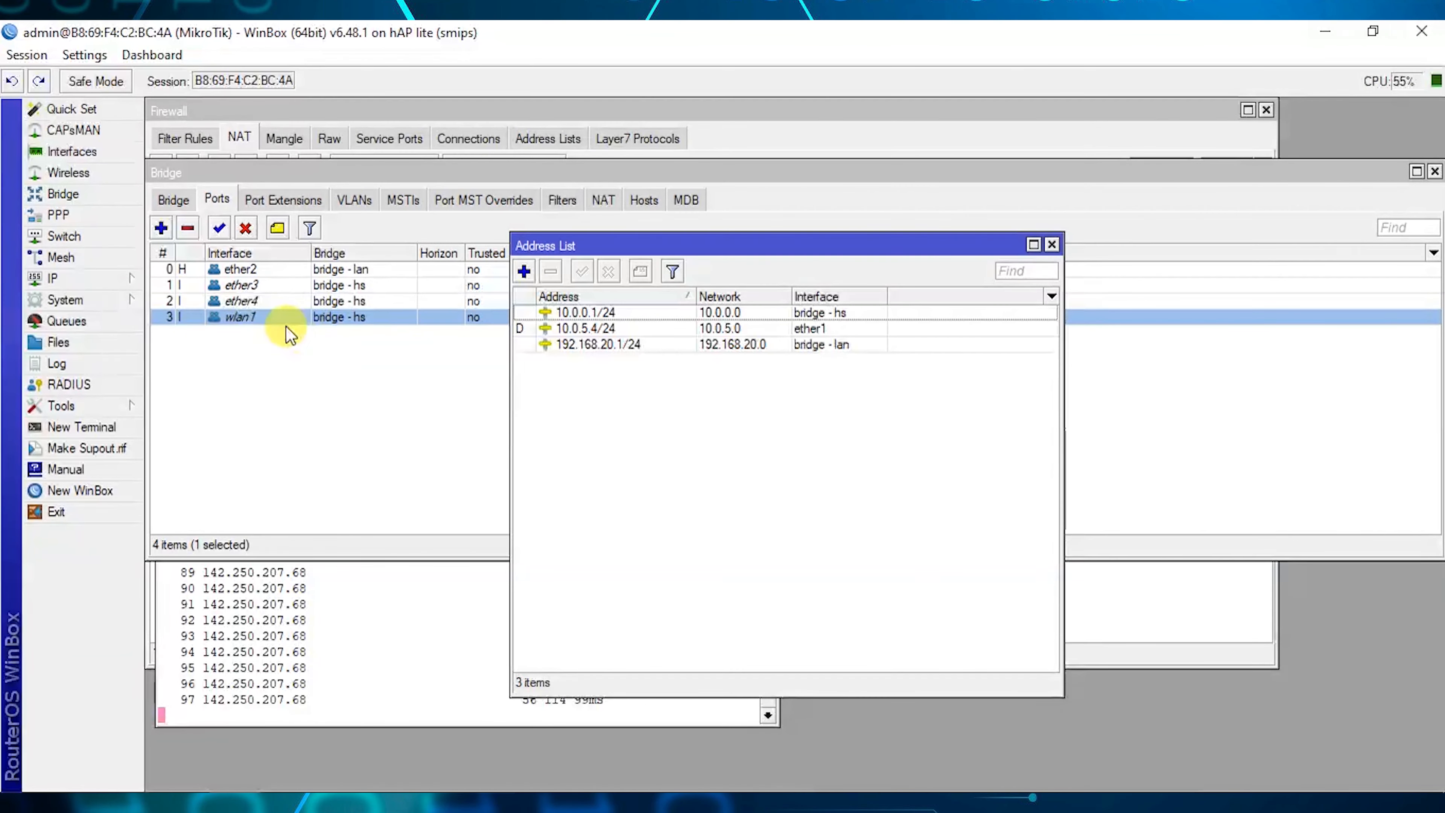
click(63, 279)
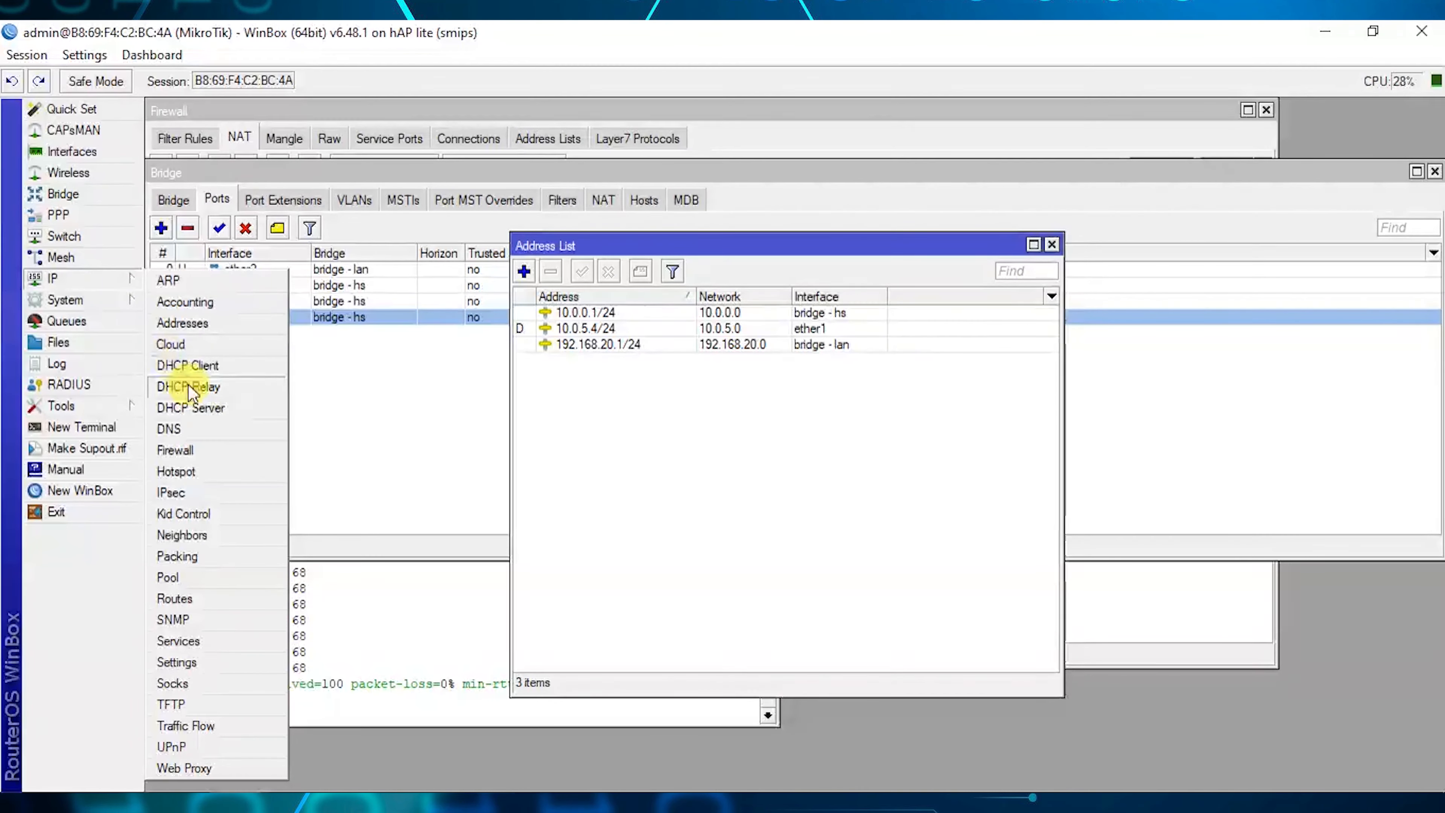
Run DHCP Setup on bridge - hs, accepting 10.0.0.0/24, the suggested pool and DNS, and a 00:10:00 lease.
click(209, 409)
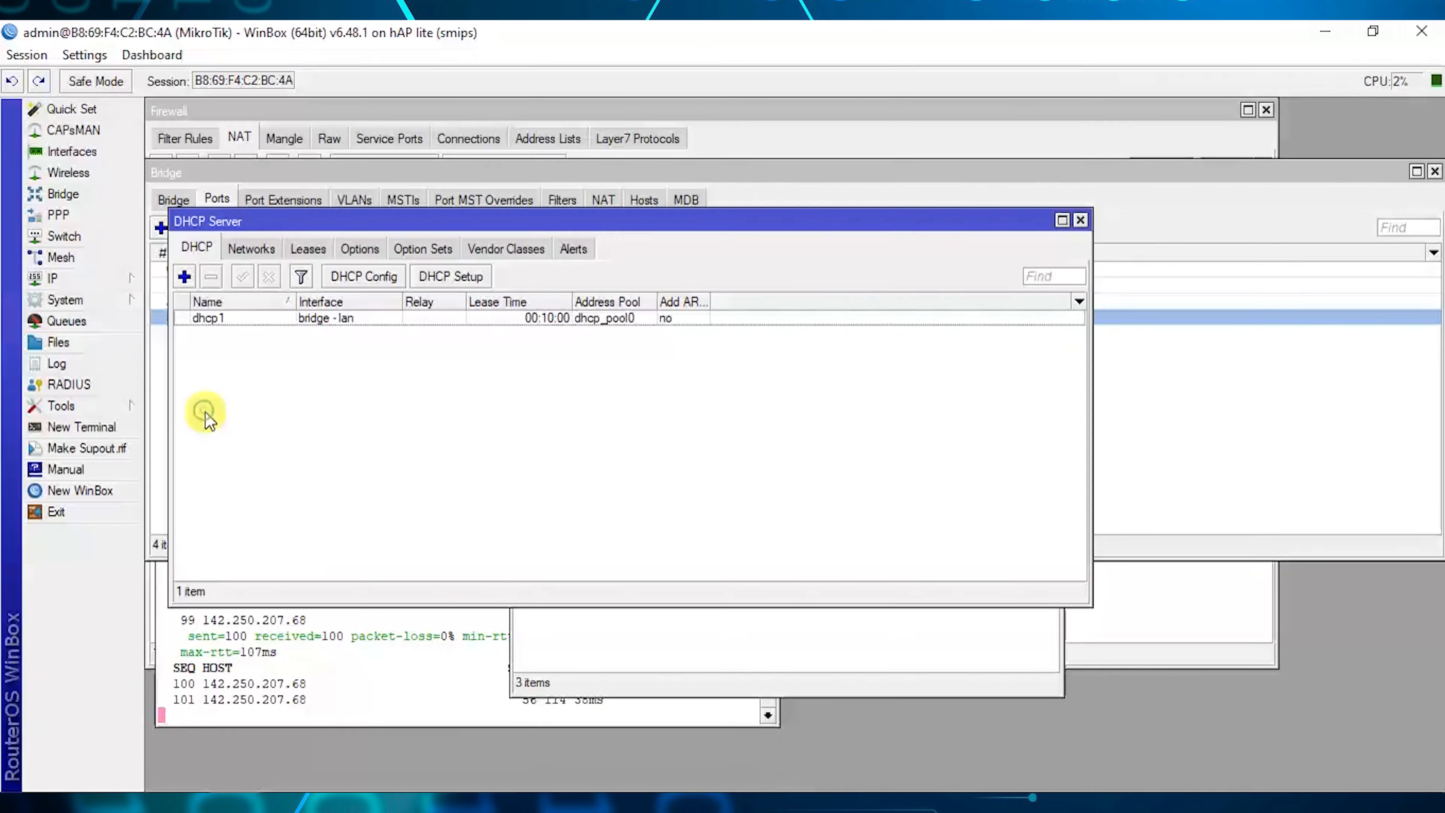
drag(447, 227, 463, 238)
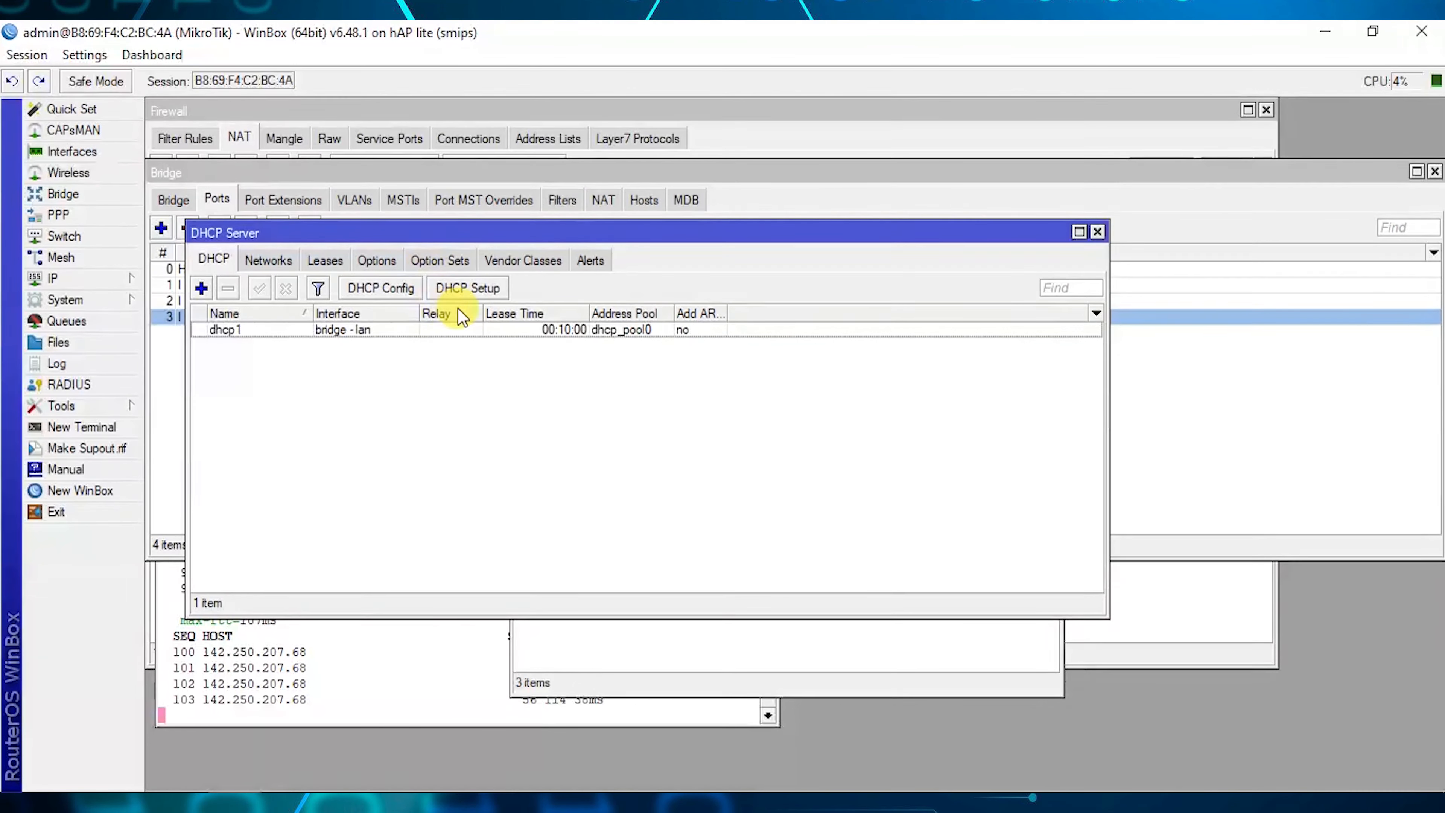
click(468, 288)
drag(680, 384, 497, 384)
click(537, 437)
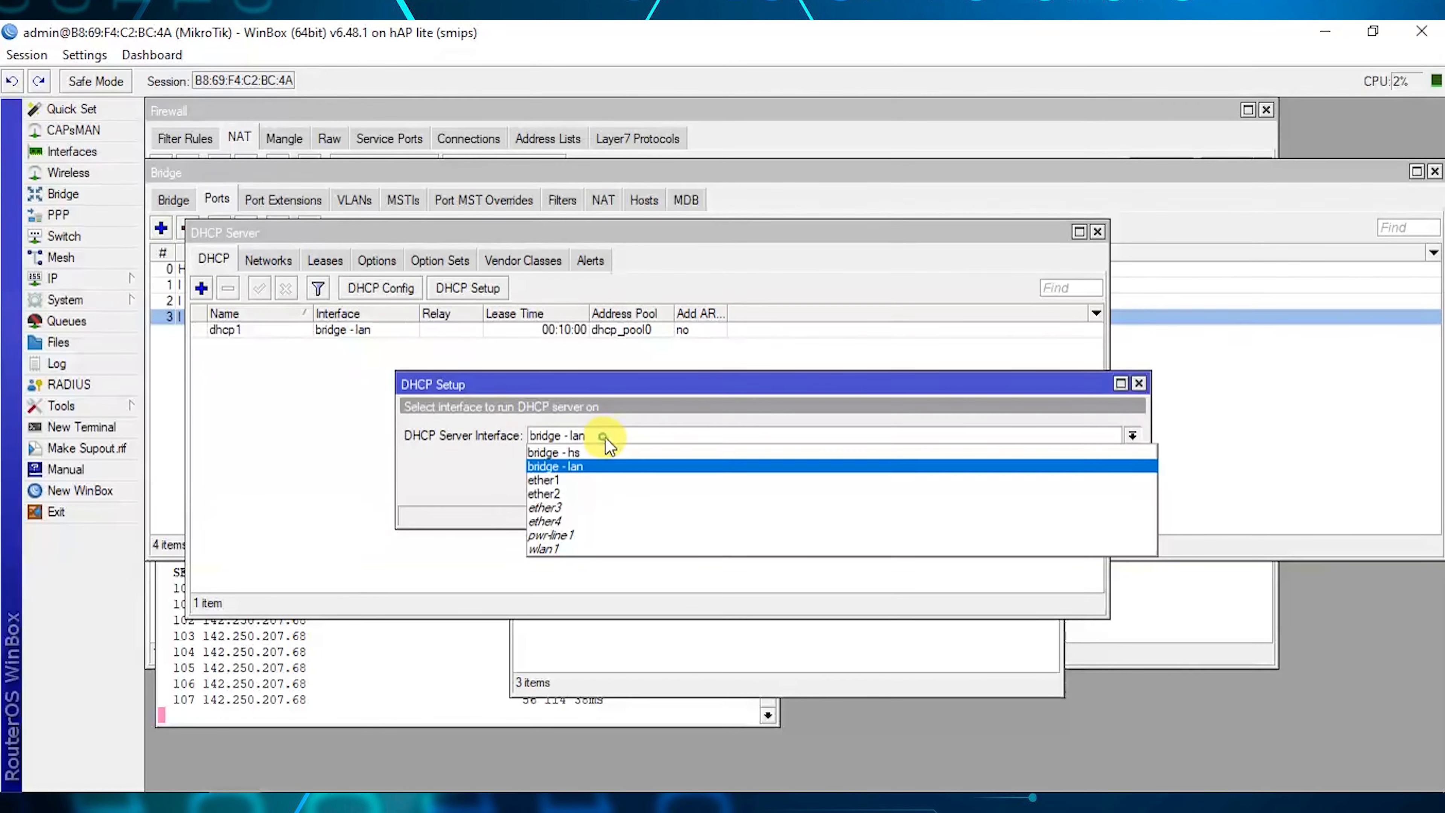
click(597, 462)
click(1057, 488)
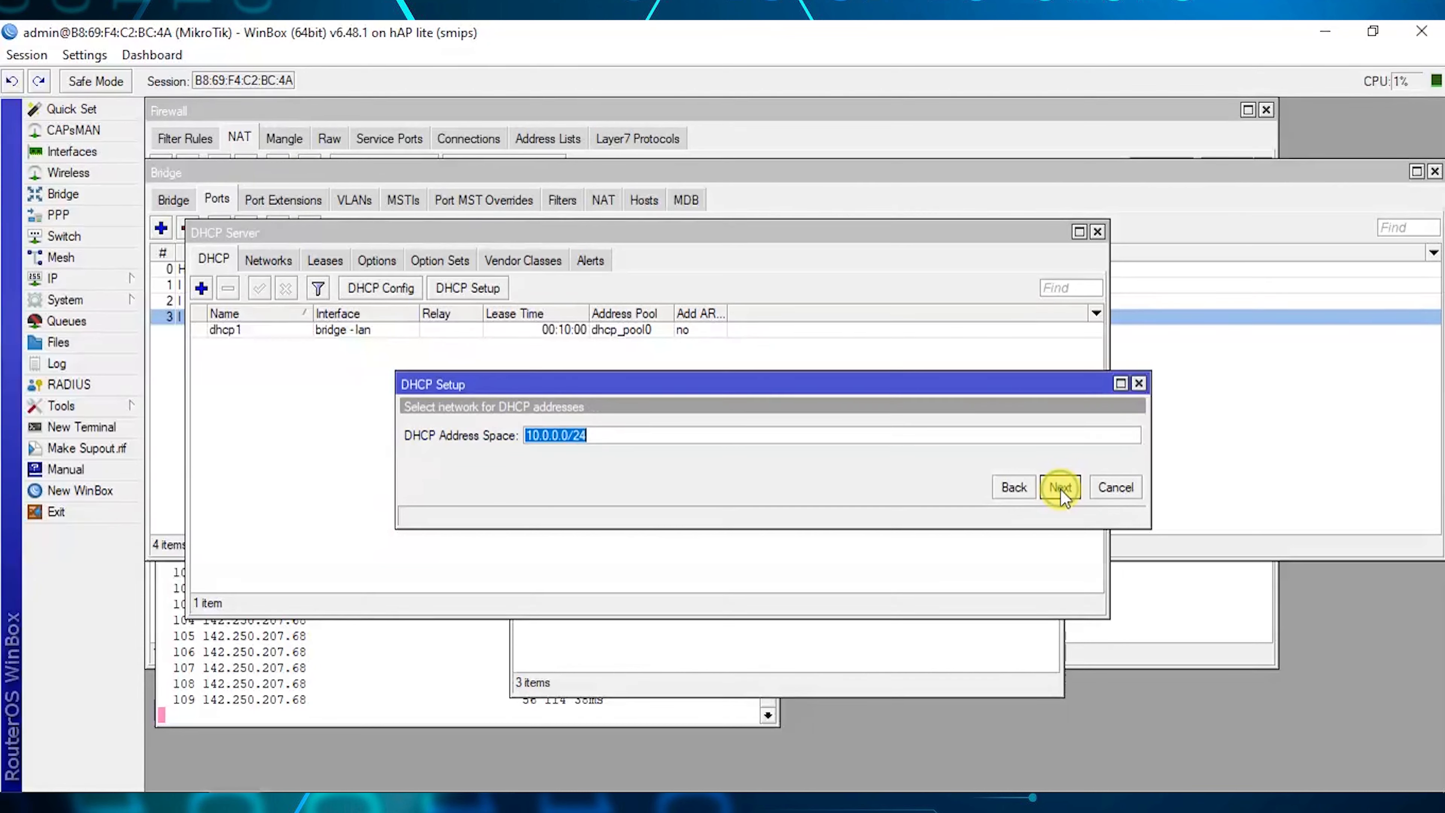
click(1059, 488)
click(1060, 488)
click(1059, 488)
click(1060, 488)
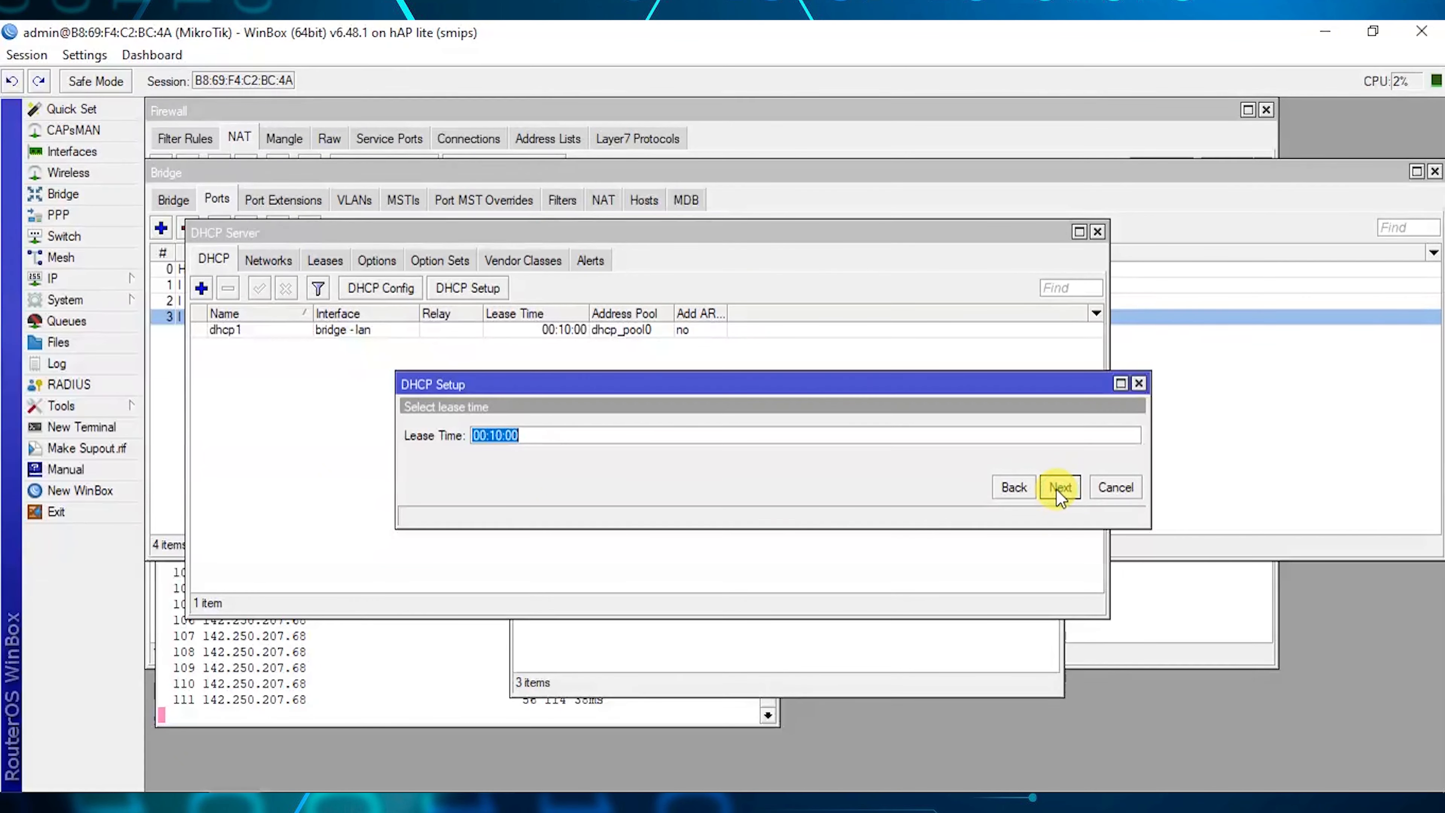
click(1059, 487)
click(799, 436)
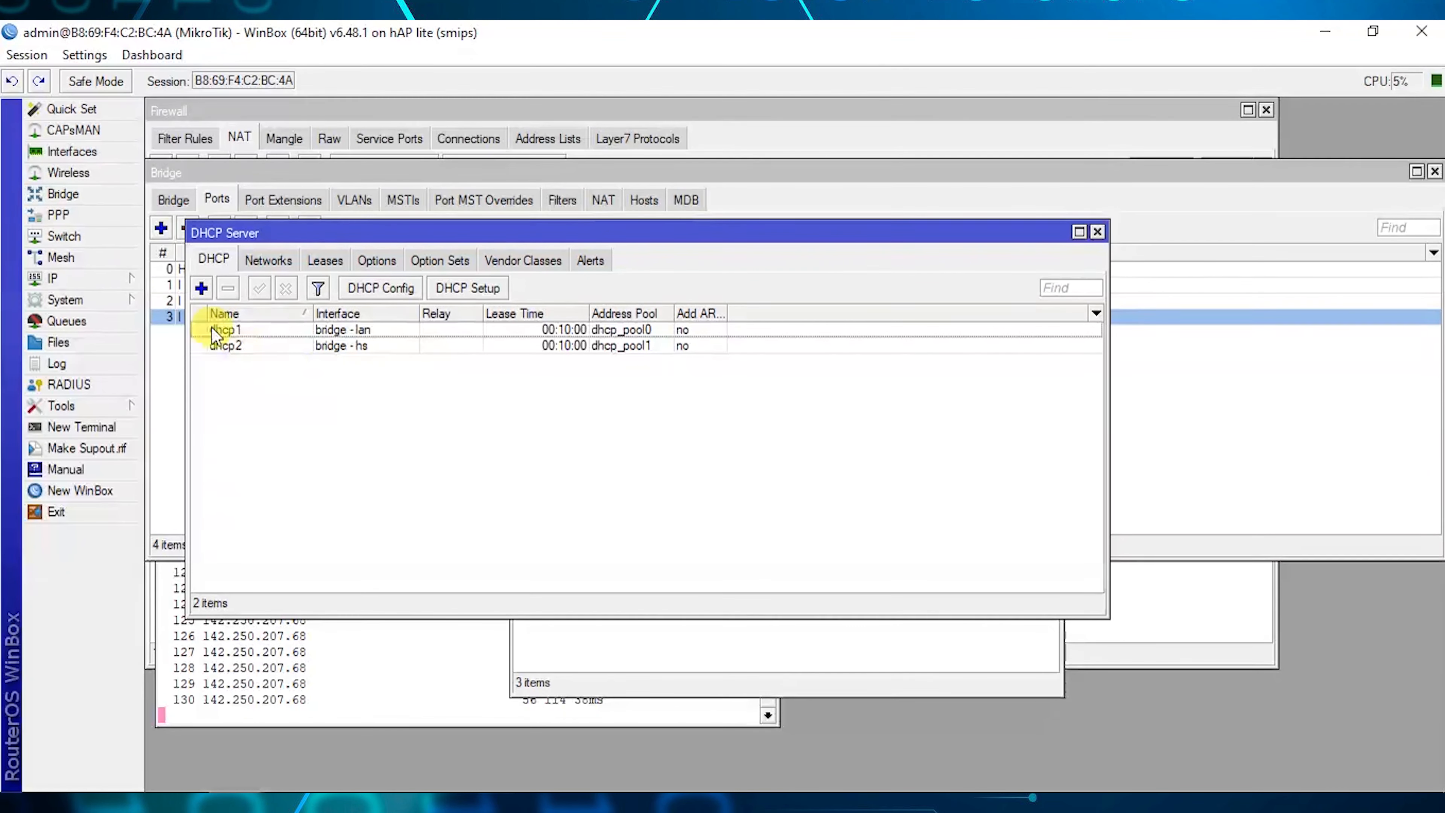
click(52, 278)
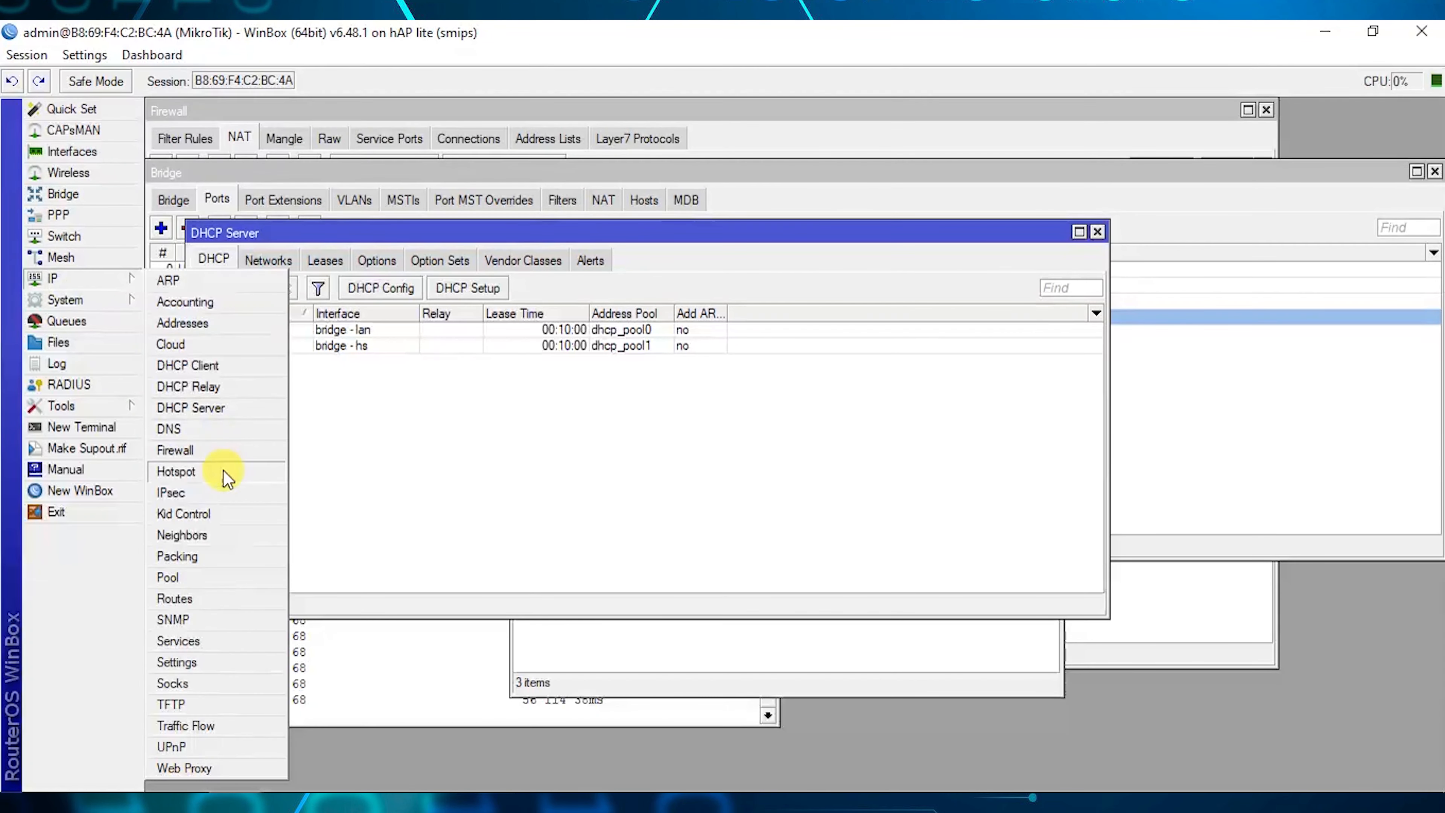
Run Hotspot Setup on bridge - hs with pool 10.0.0.2-10.0.0.254 and DNS 8.8.8.8/8.8.4.4.
click(180, 476)
click(392, 284)
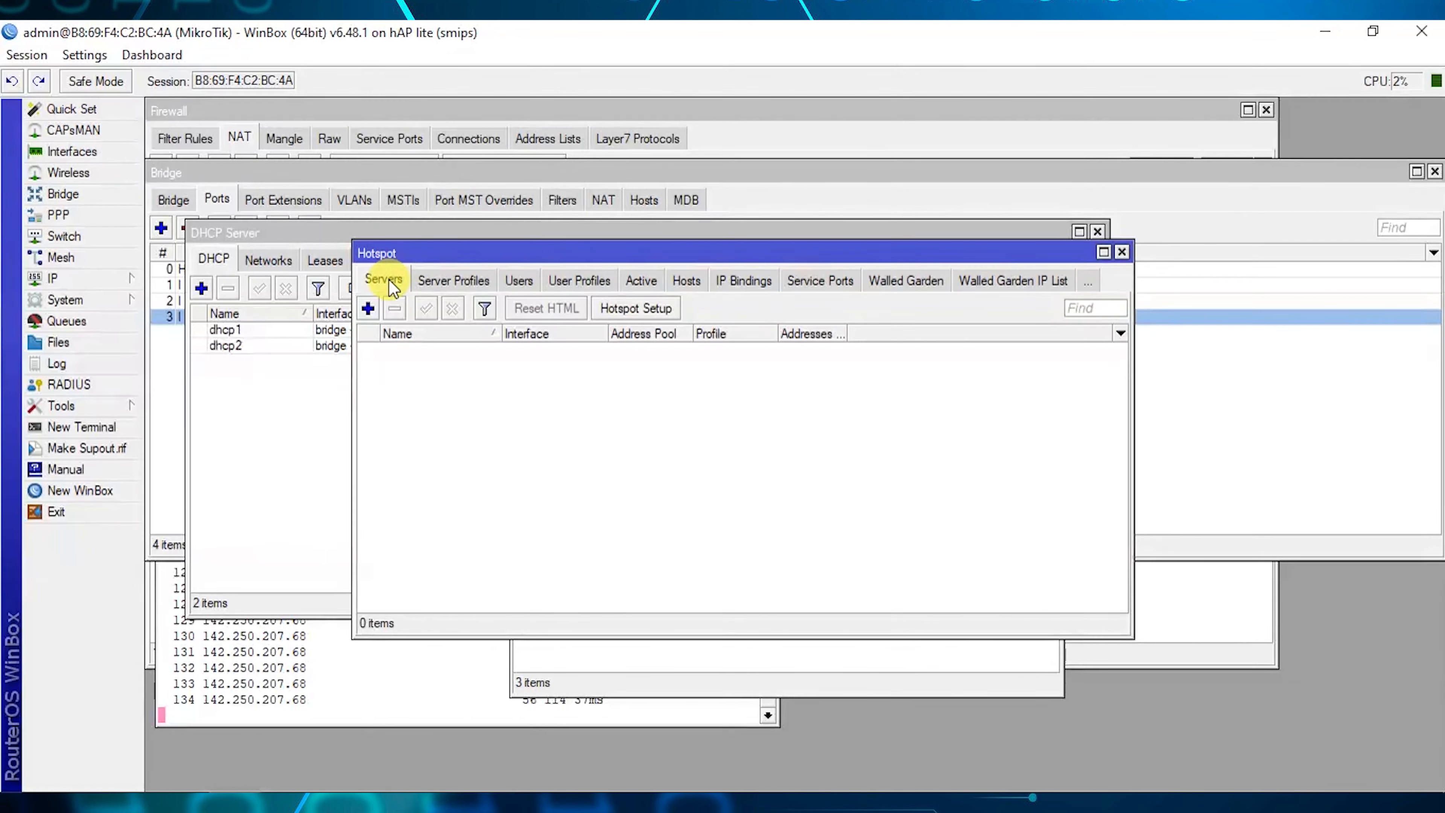
drag(403, 249, 374, 294)
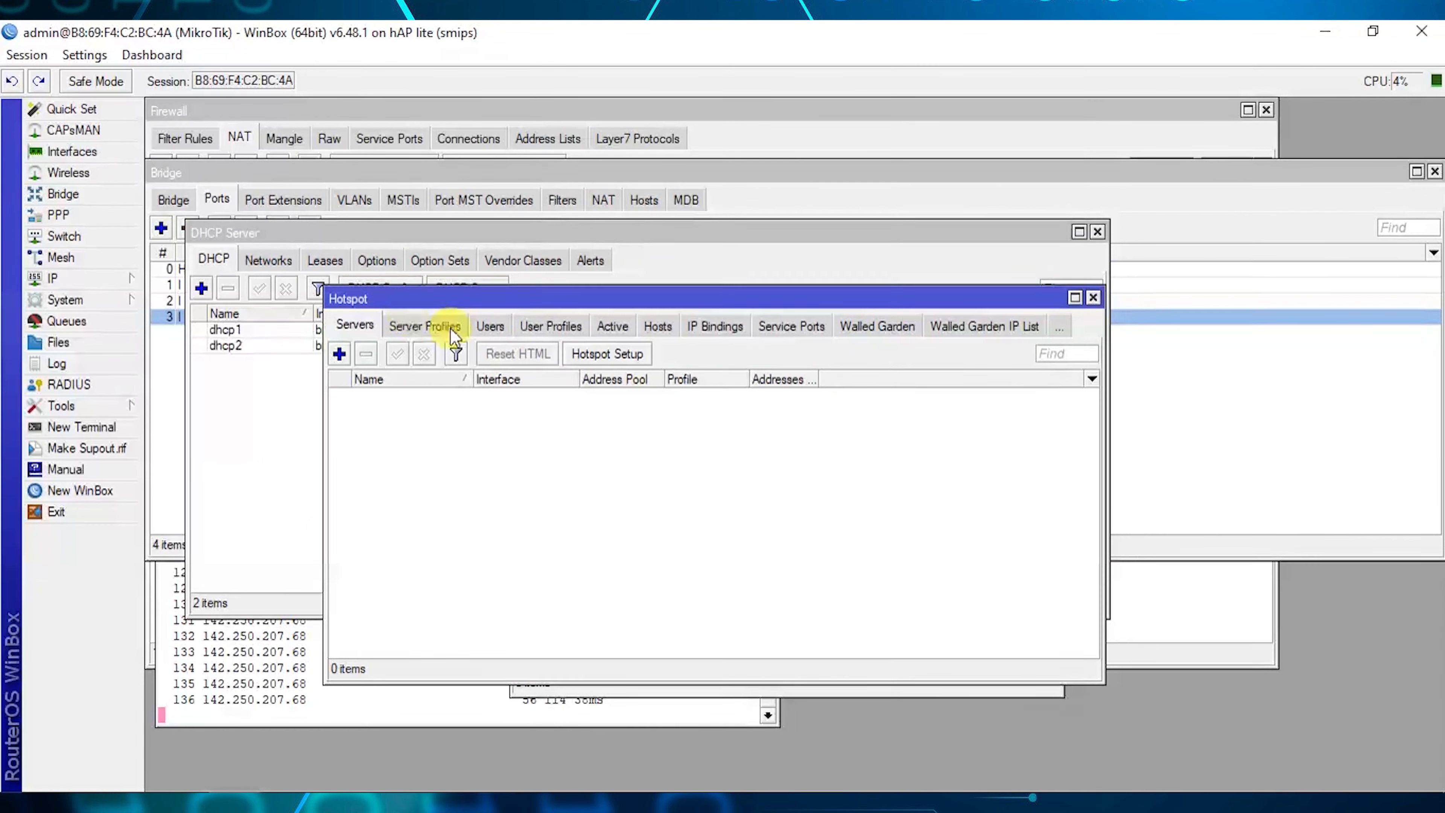
click(618, 358)
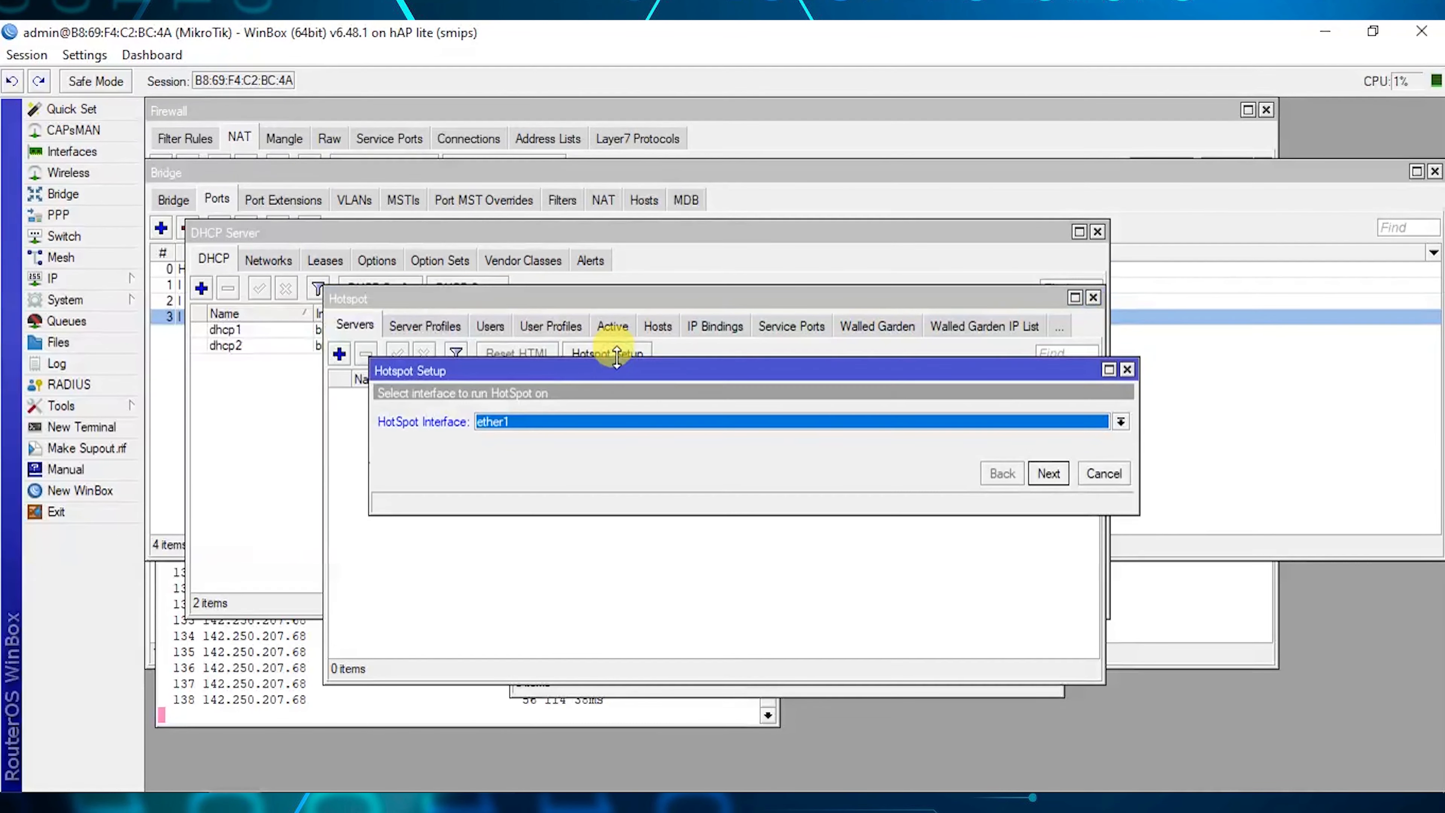
click(546, 422)
click(538, 438)
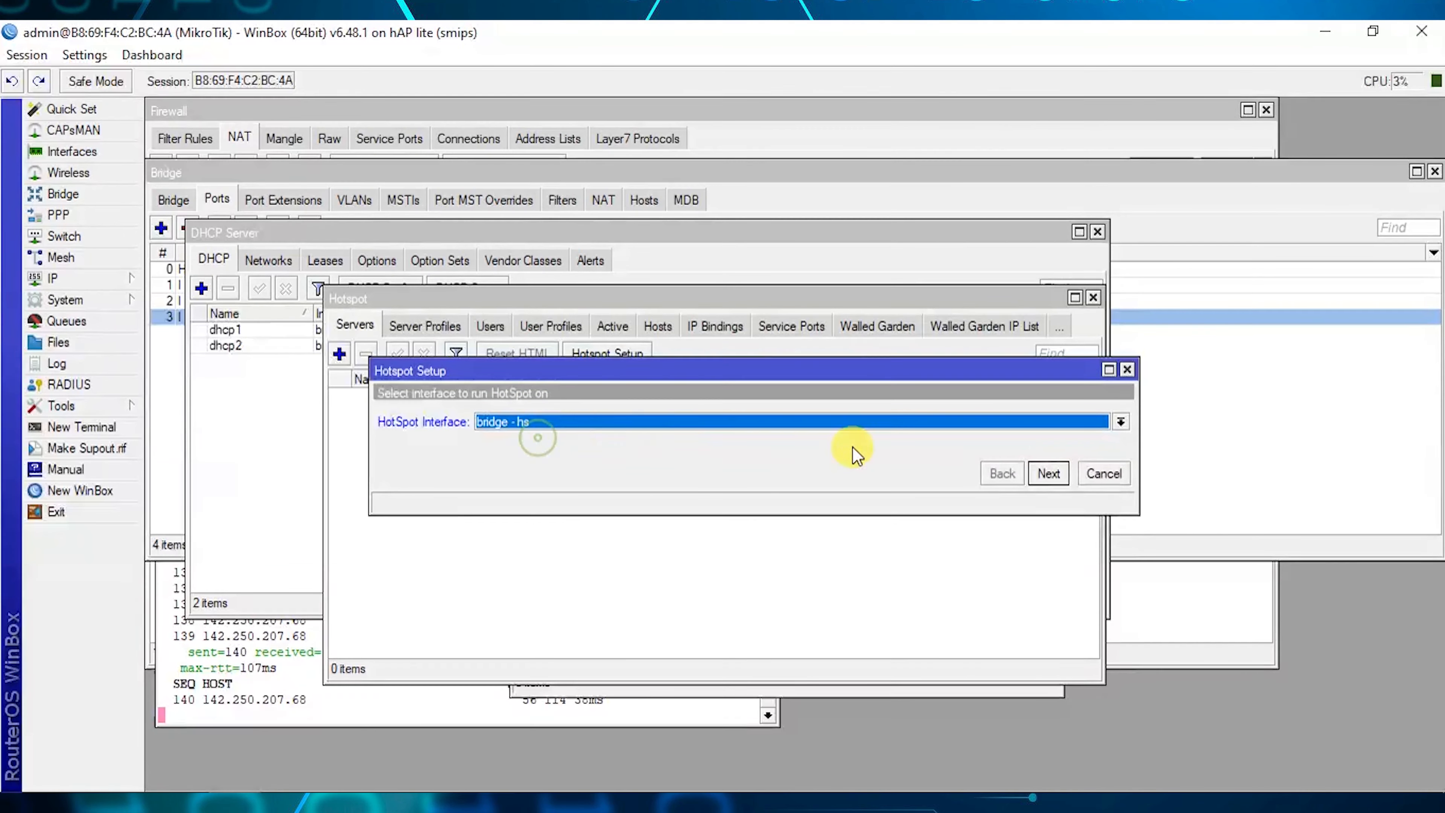
click(1047, 474)
click(1043, 478)
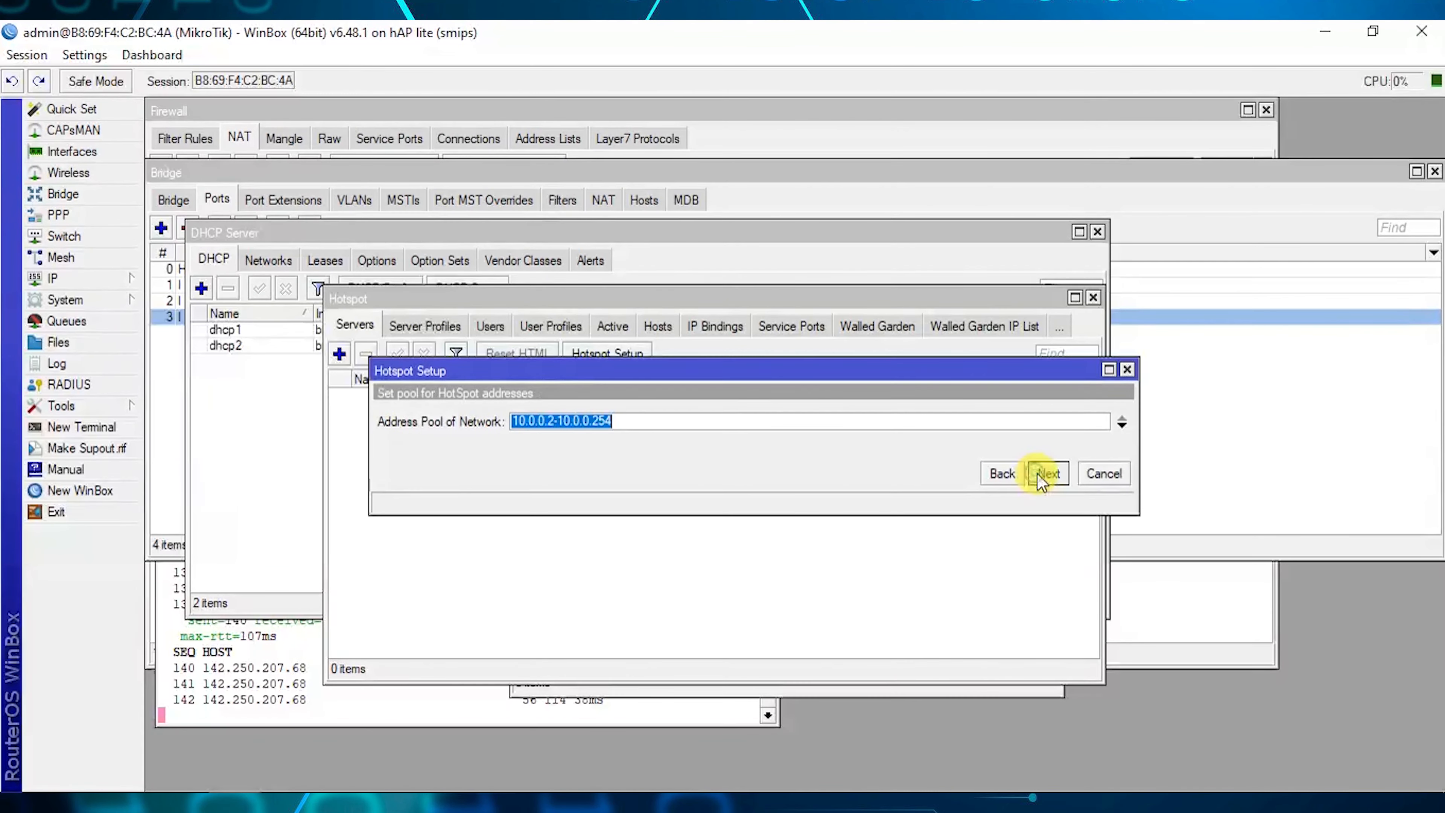
click(1042, 476)
click(1042, 475)
click(1044, 477)
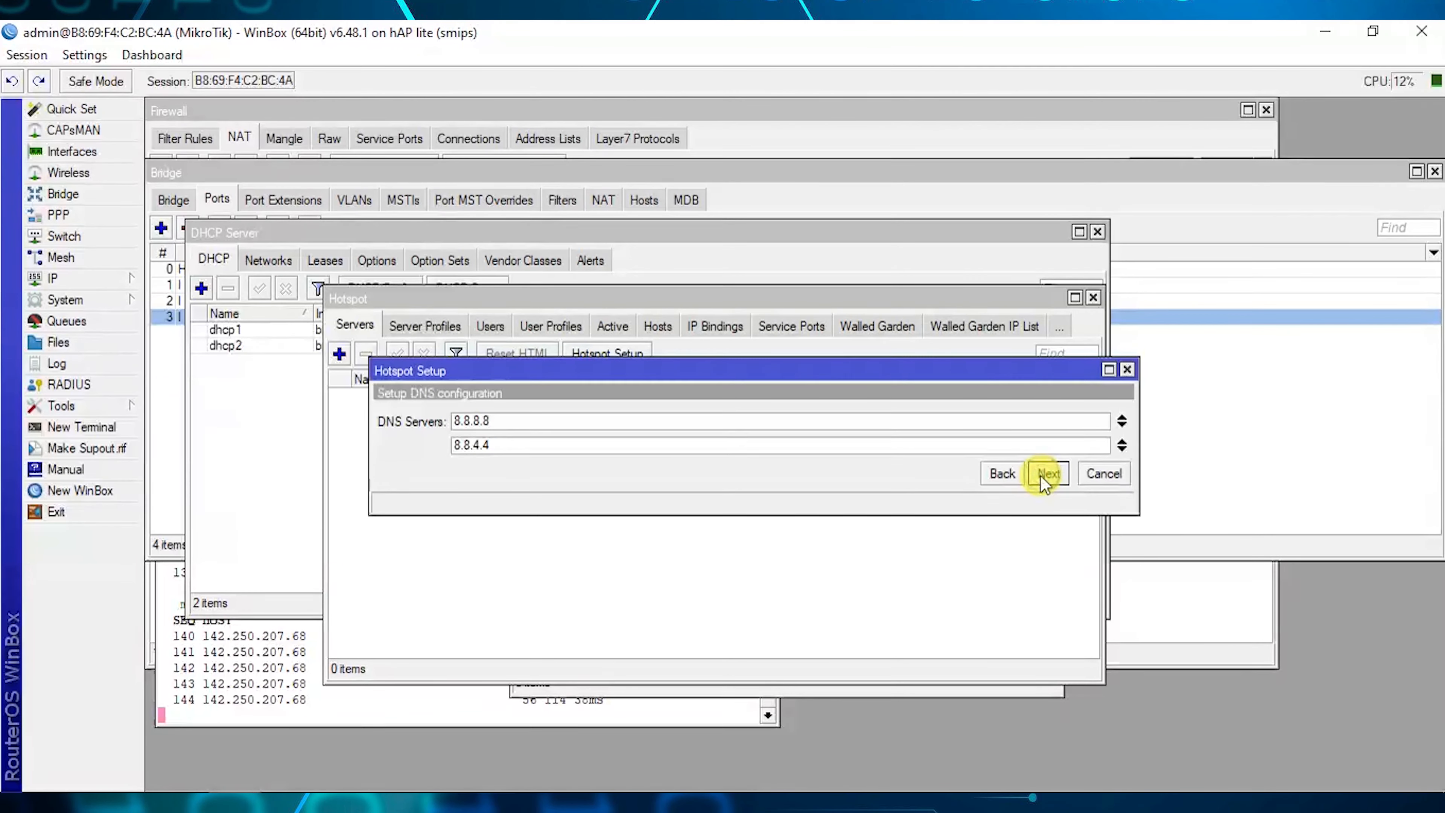
click(1044, 476)
click(1043, 476)
Enter the hotspot local user's password and complete the hotspot wizard.
click(604, 448)
text(1234)
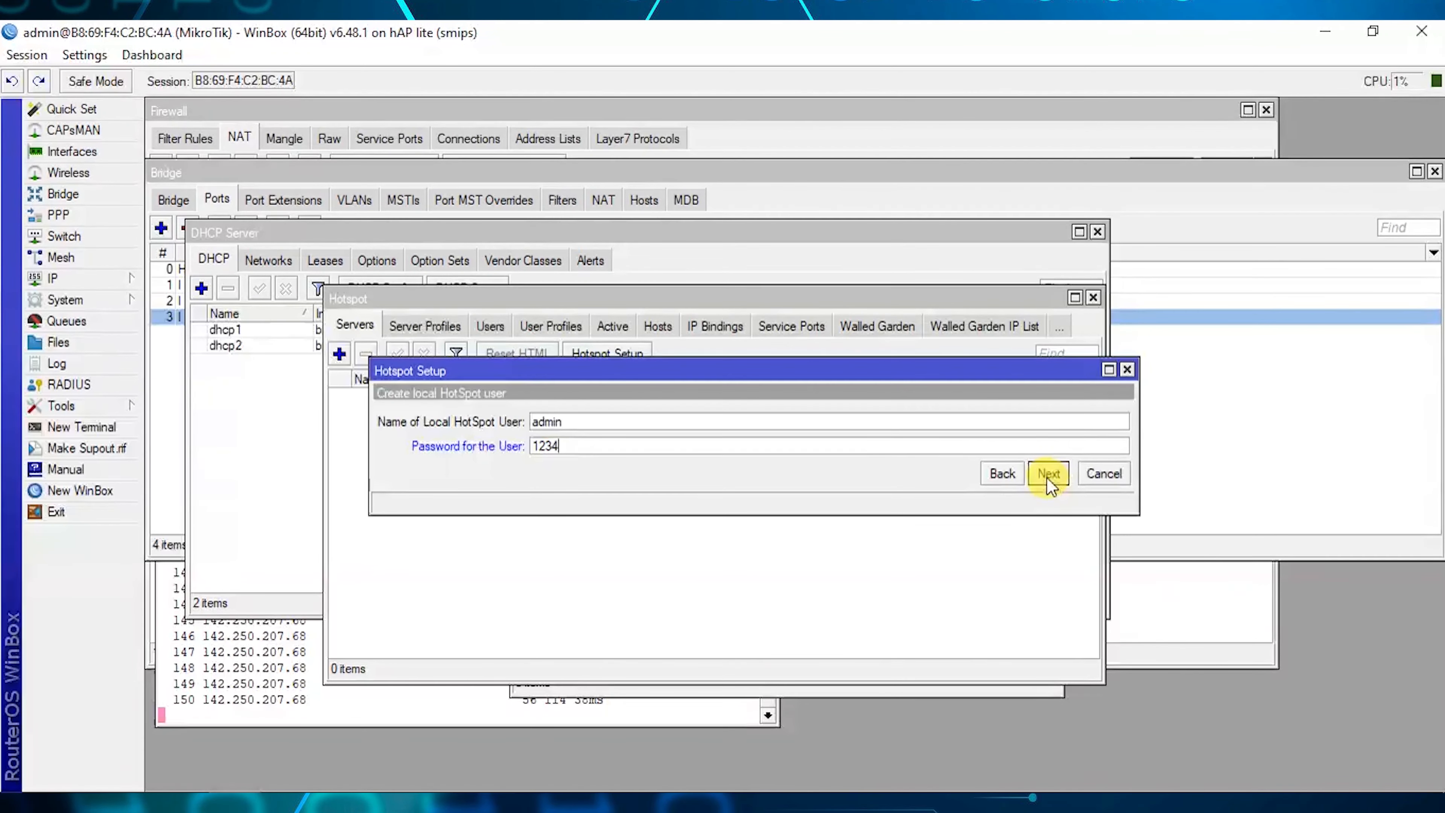
click(595, 421)
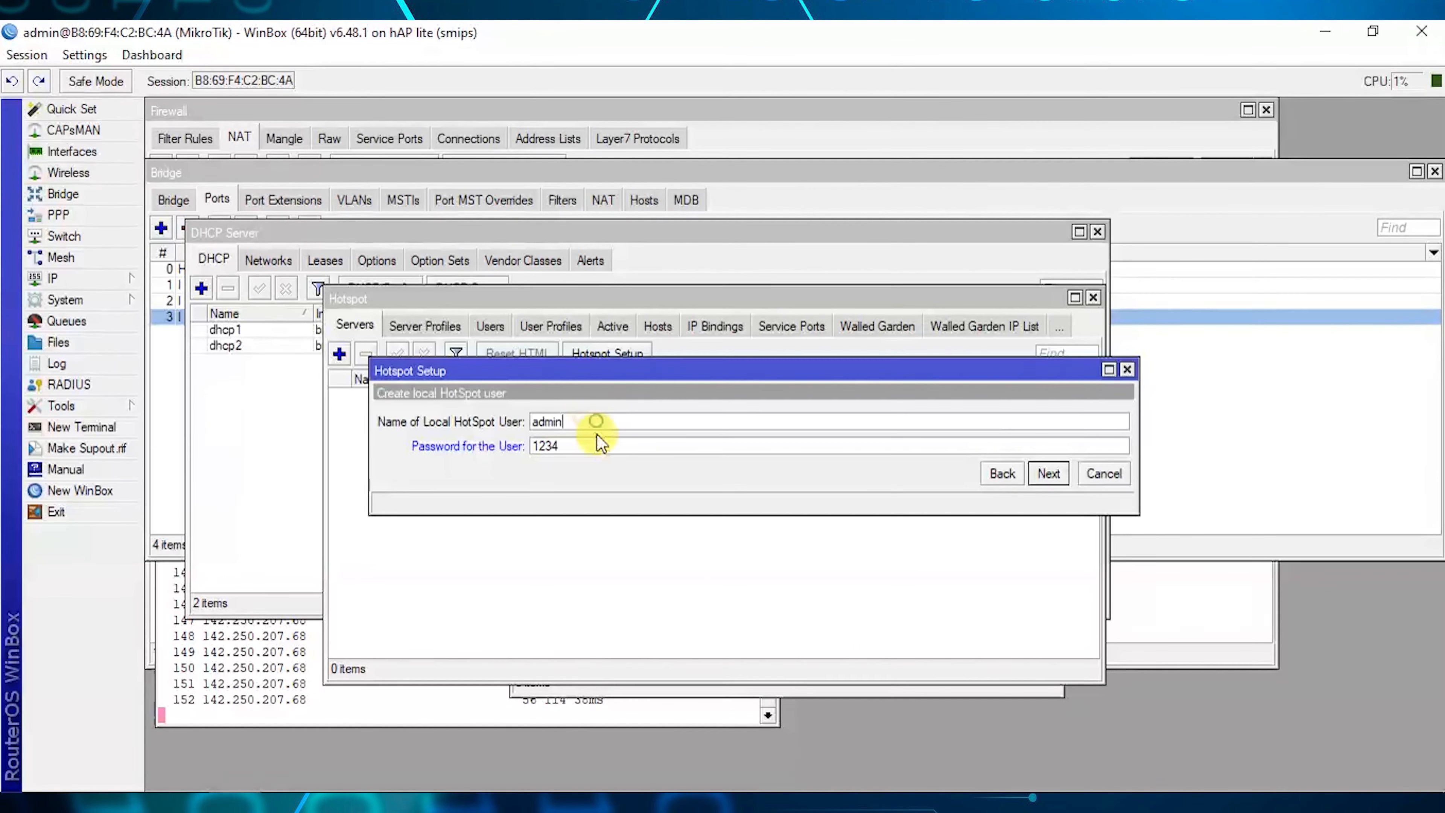
click(1048, 473)
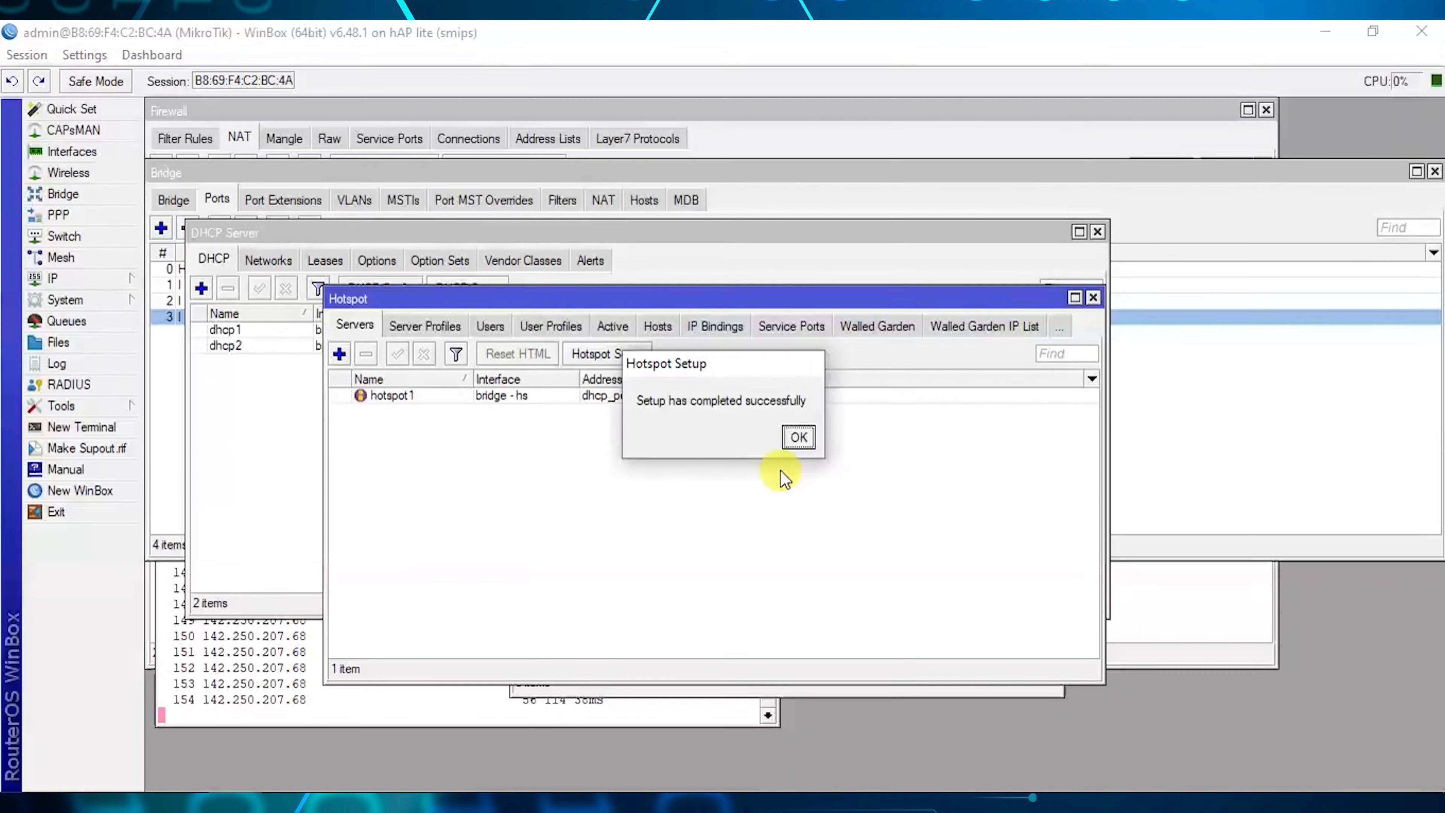
click(802, 438)
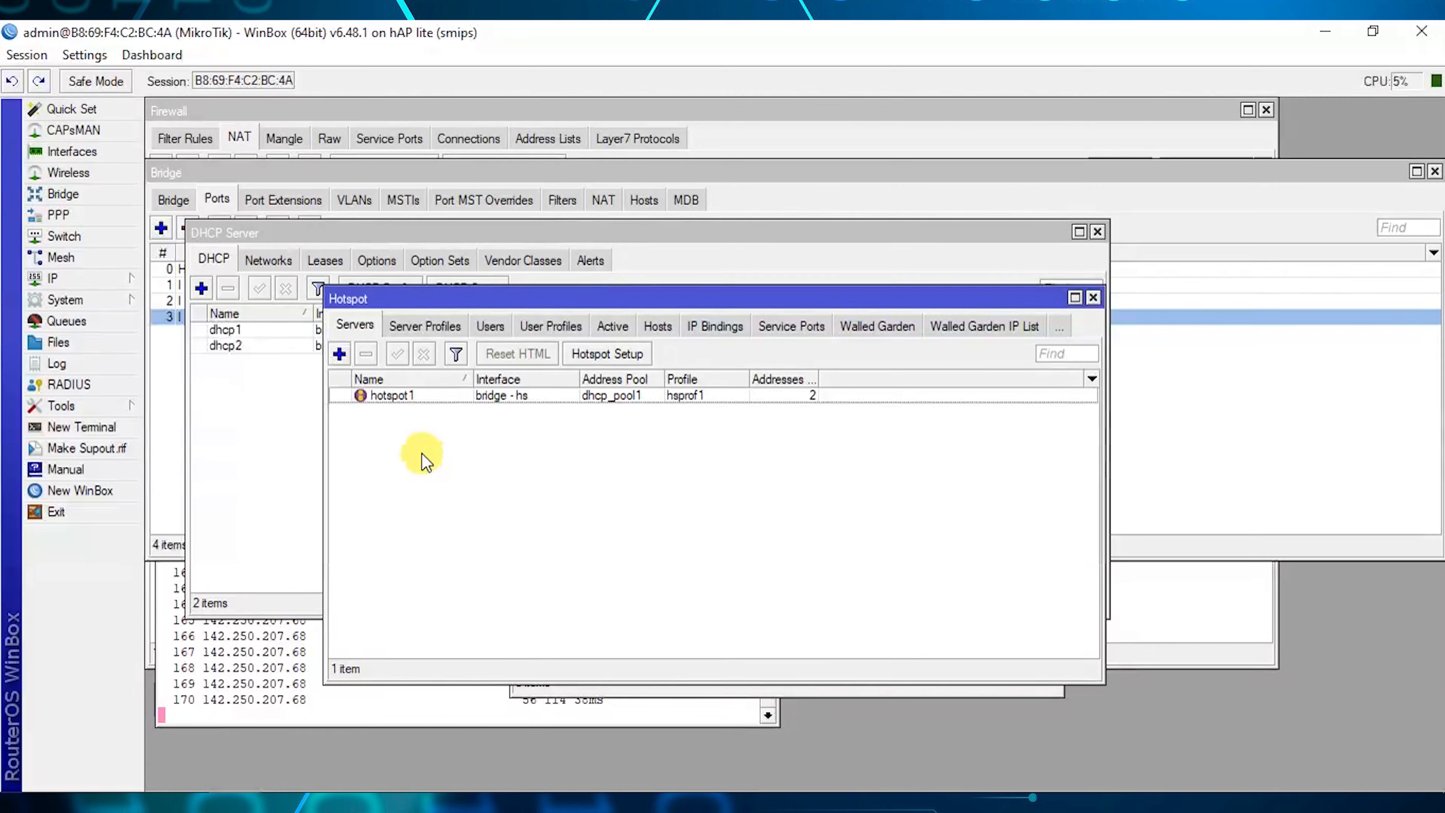
Reboot the router, reconnect, and reposition the Hotspot window showing hotspot1.
click(74, 302)
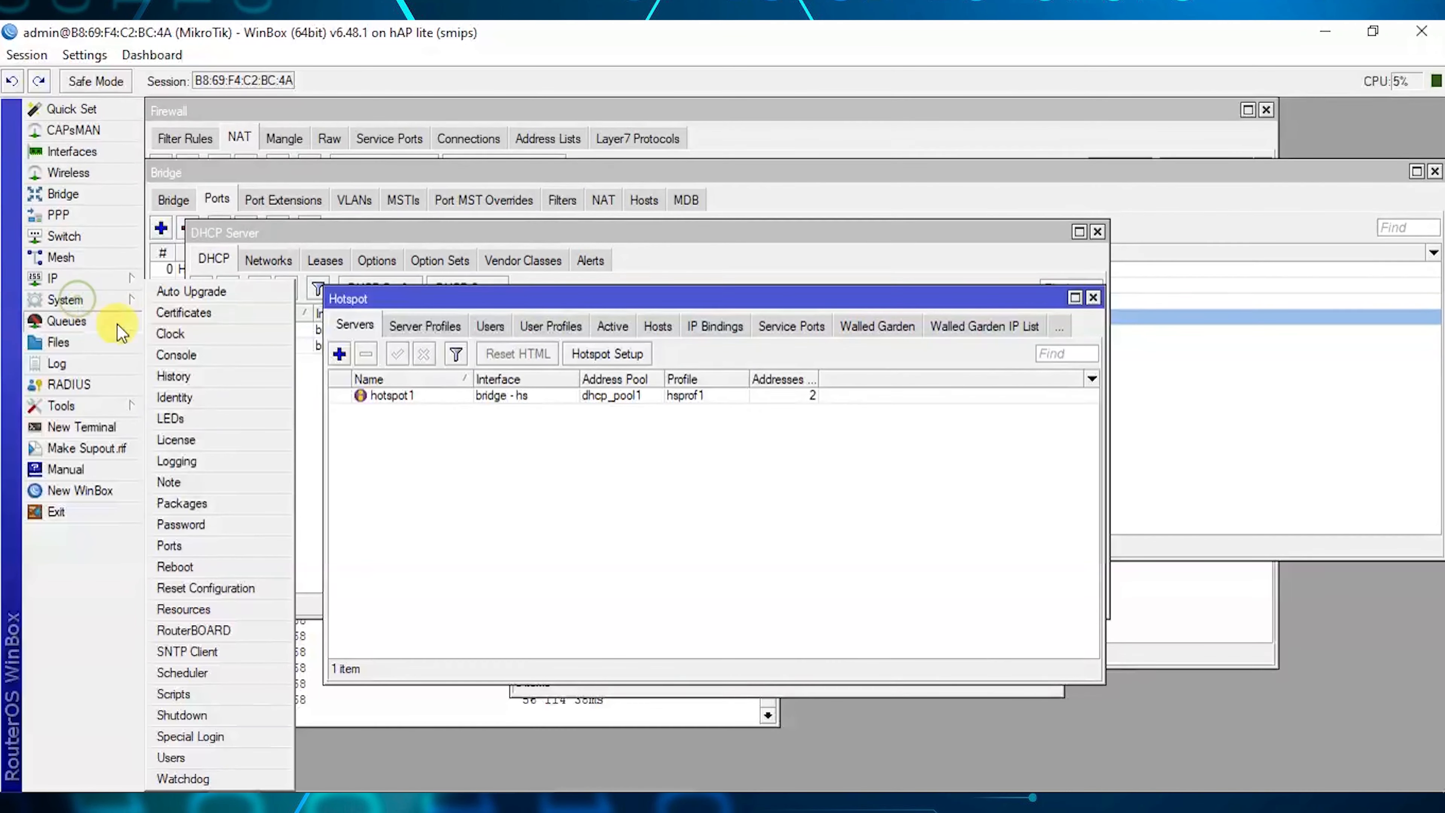
click(206, 572)
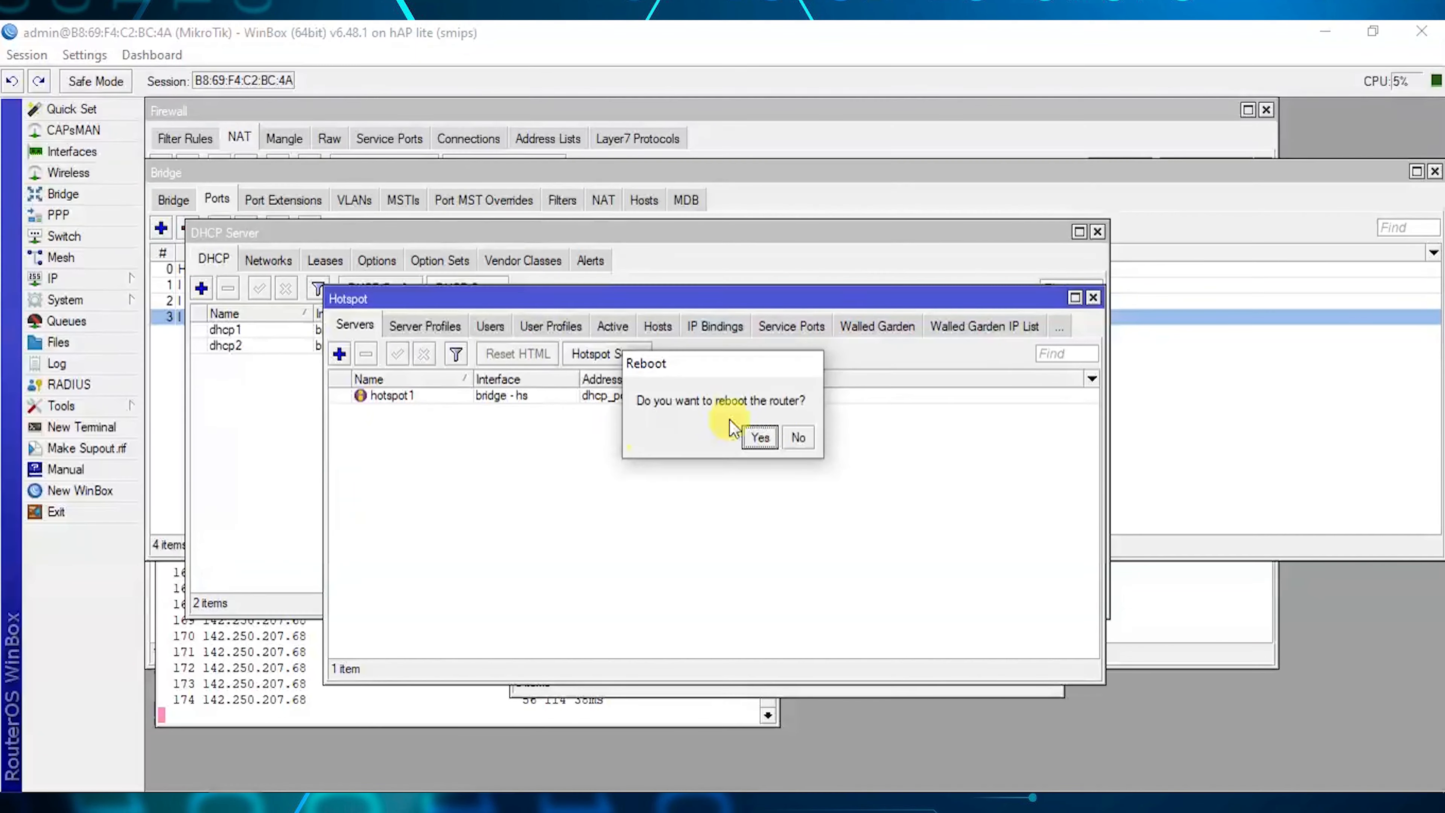
click(760, 438)
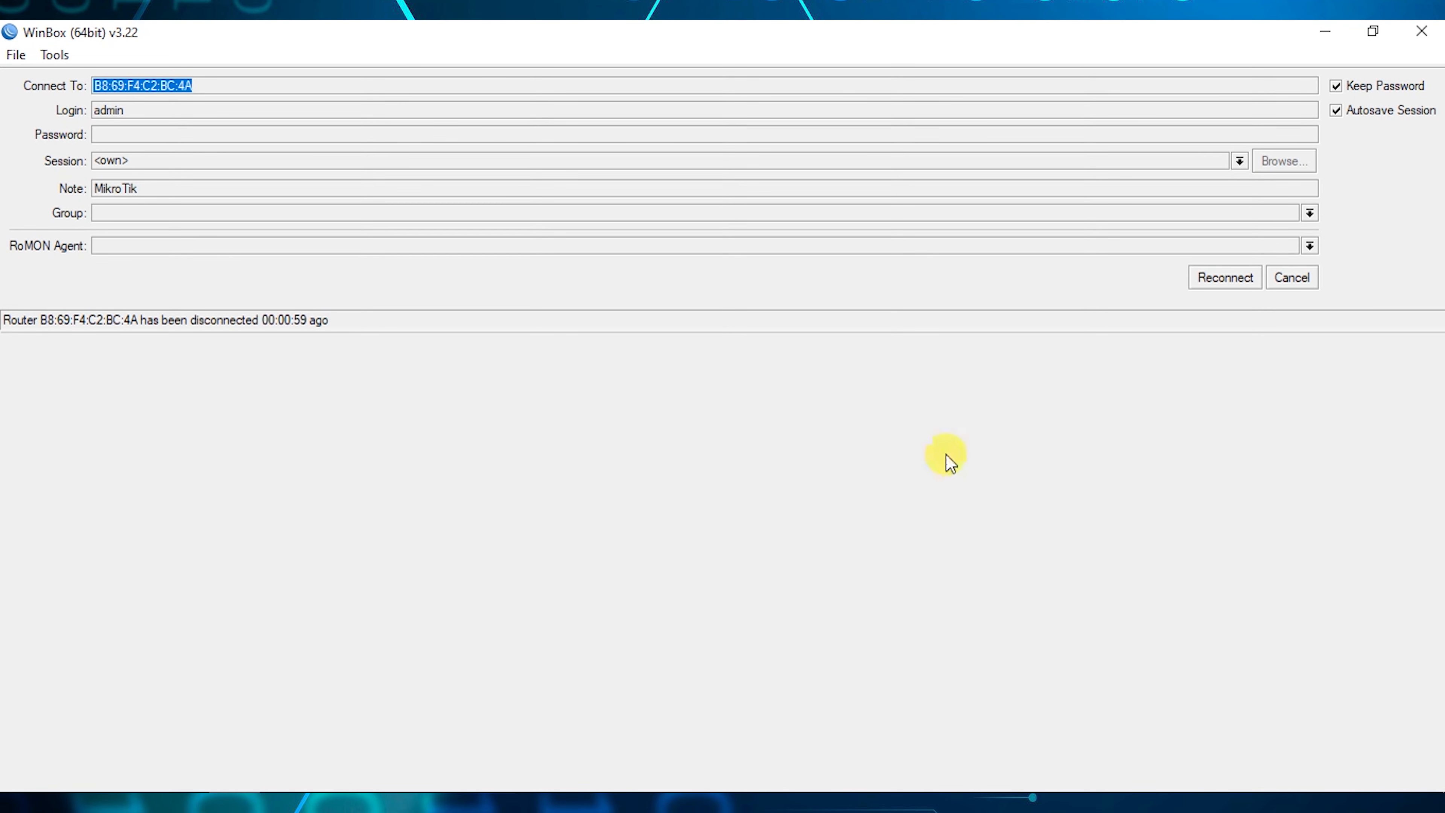
click(1209, 277)
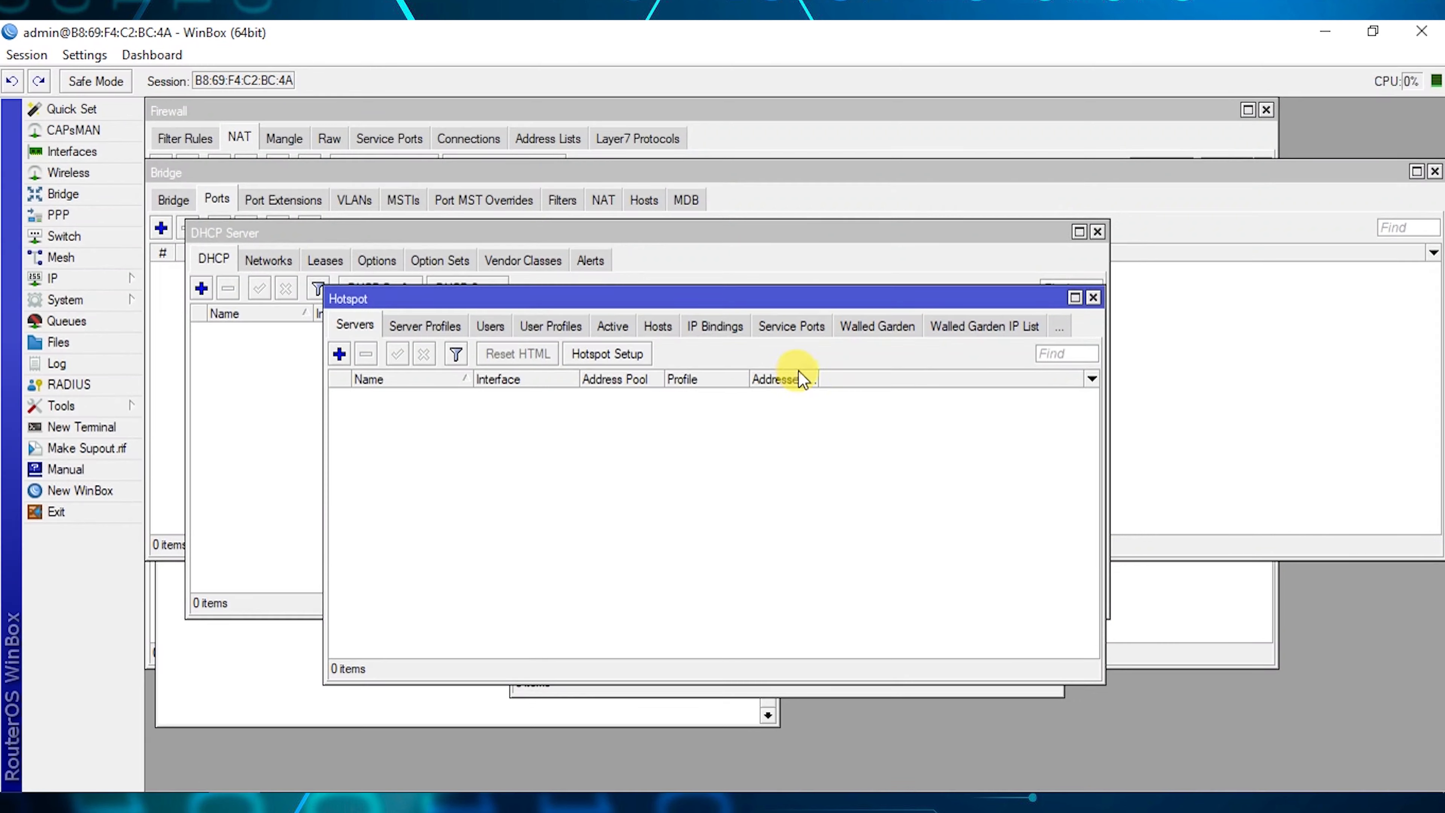
drag(981, 301, 1045, 310)
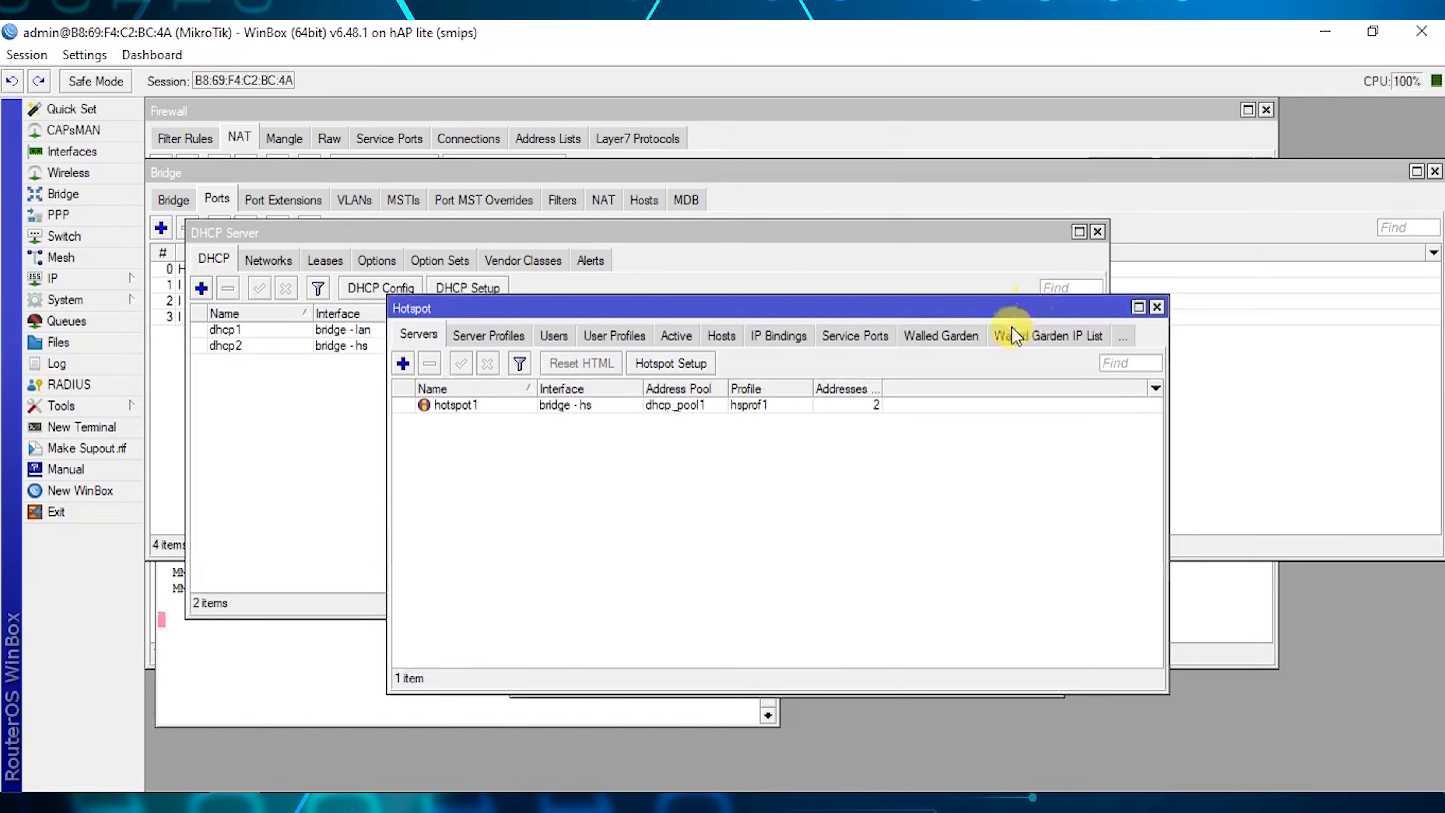
drag(691, 307, 713, 268)
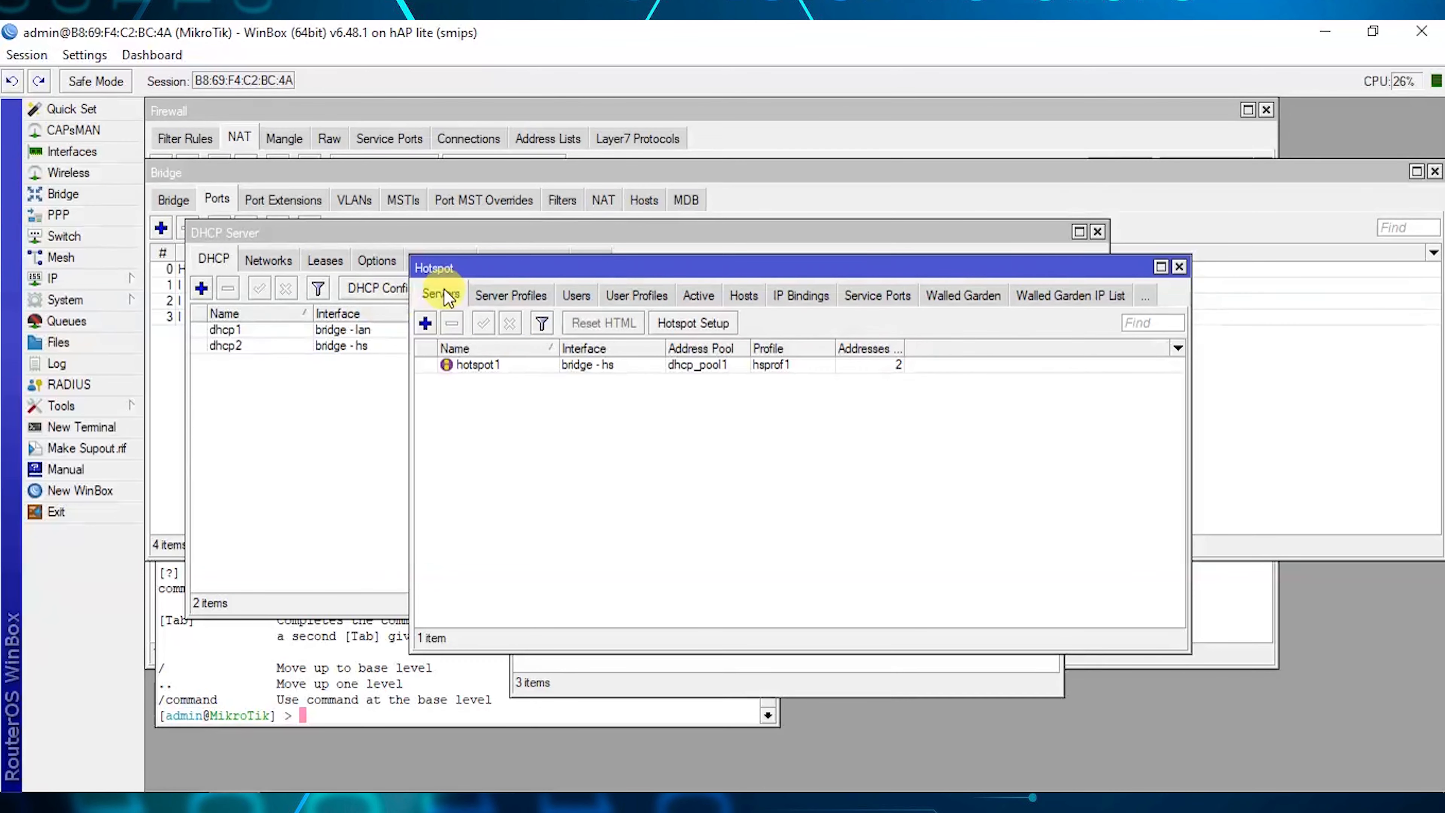
drag(517, 276, 527, 282)
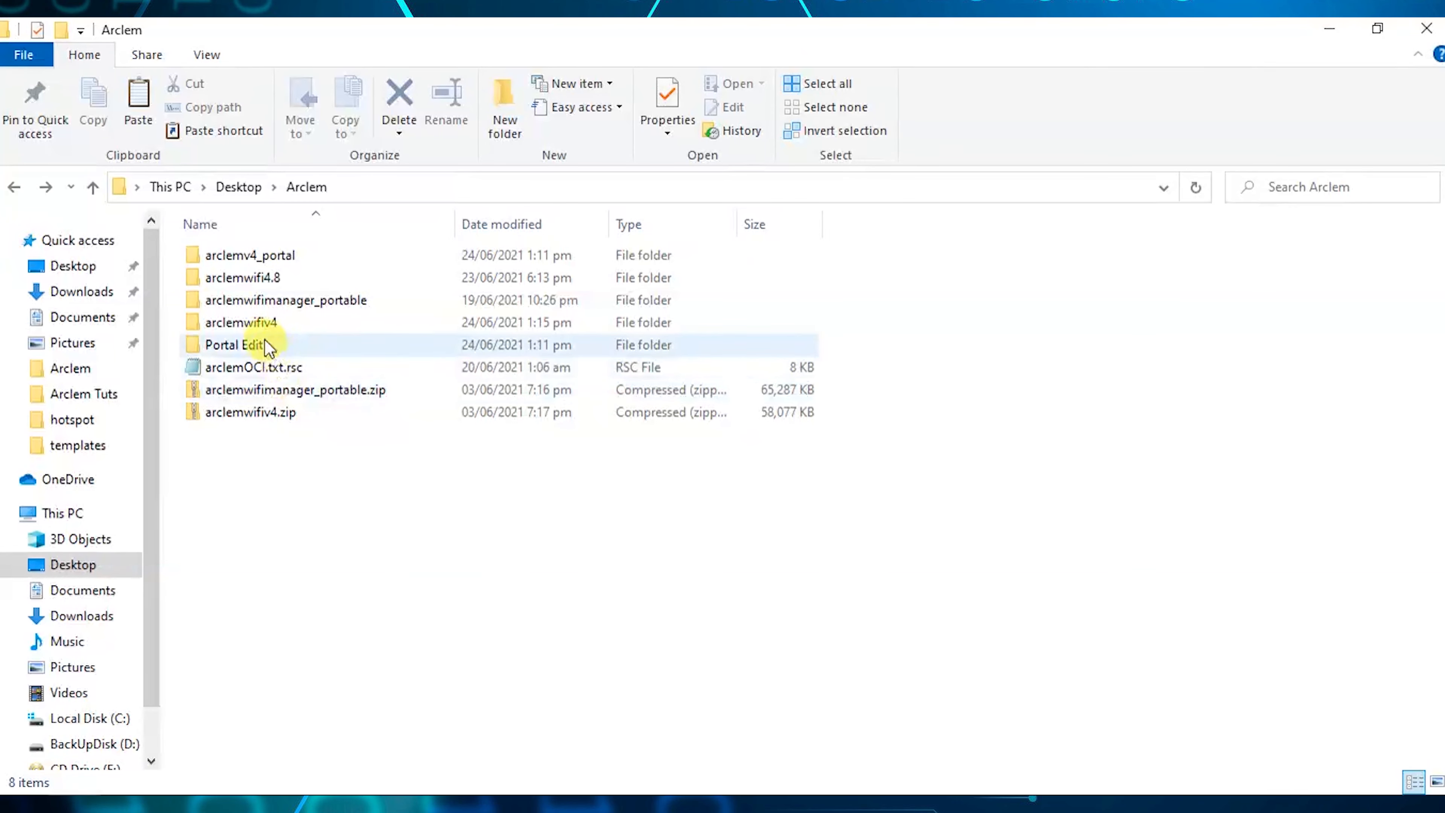
Open the arclemwifiv4 folder in Arclem and run arclemwifiv4.exe.
right_click(256, 322)
click(309, 213)
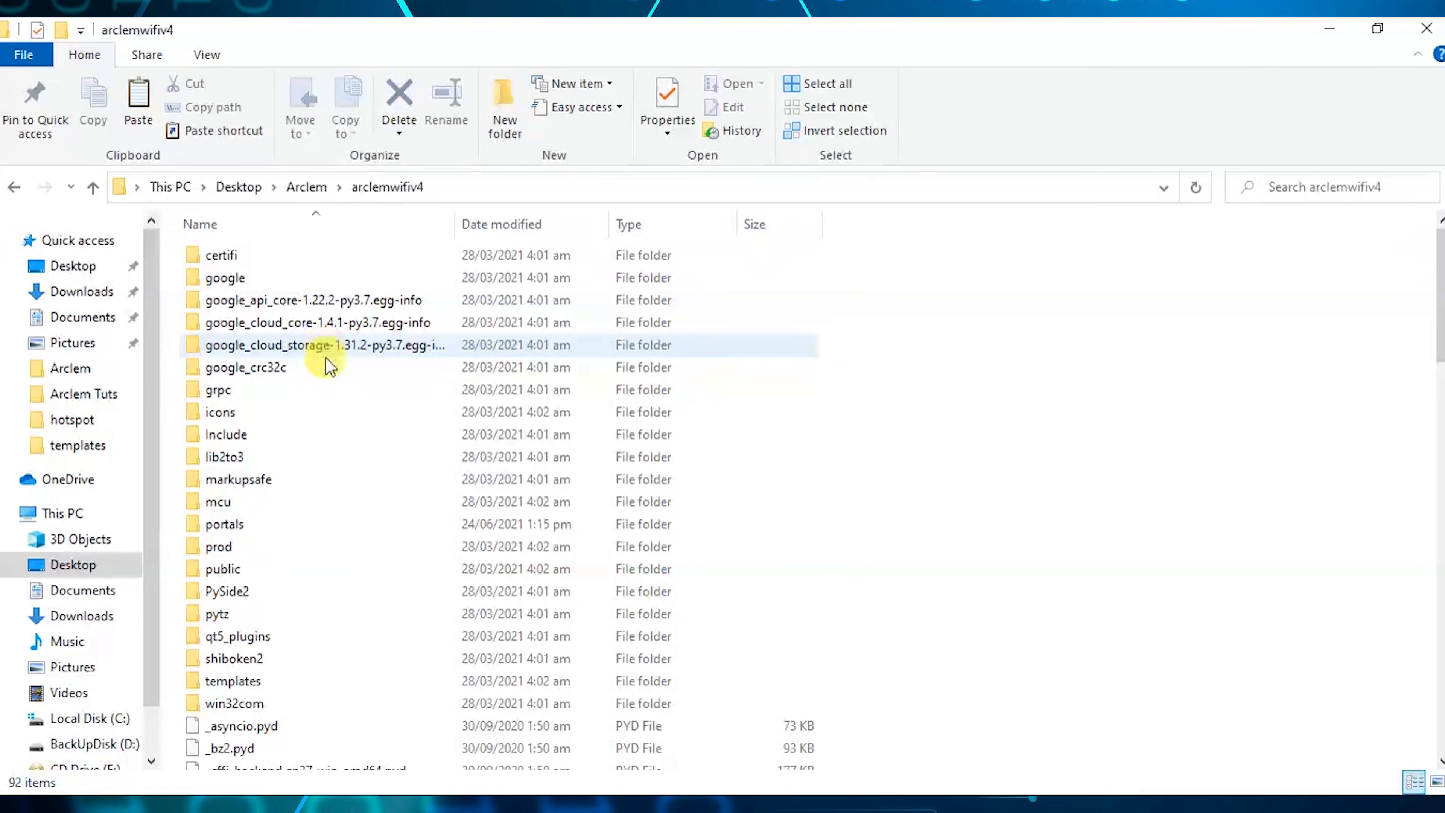
scroll(319, 380, down, 9)
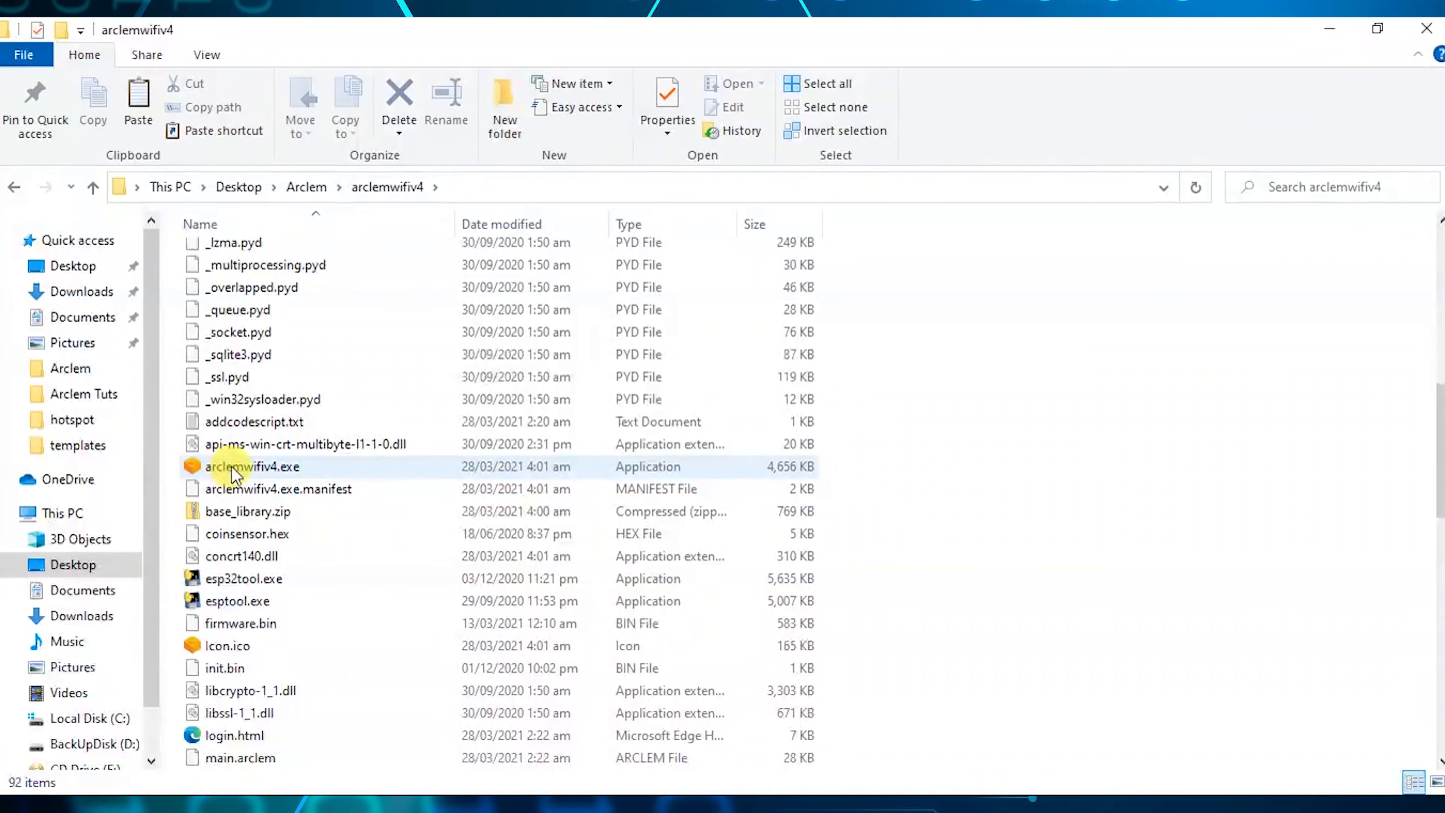
right_click(242, 467)
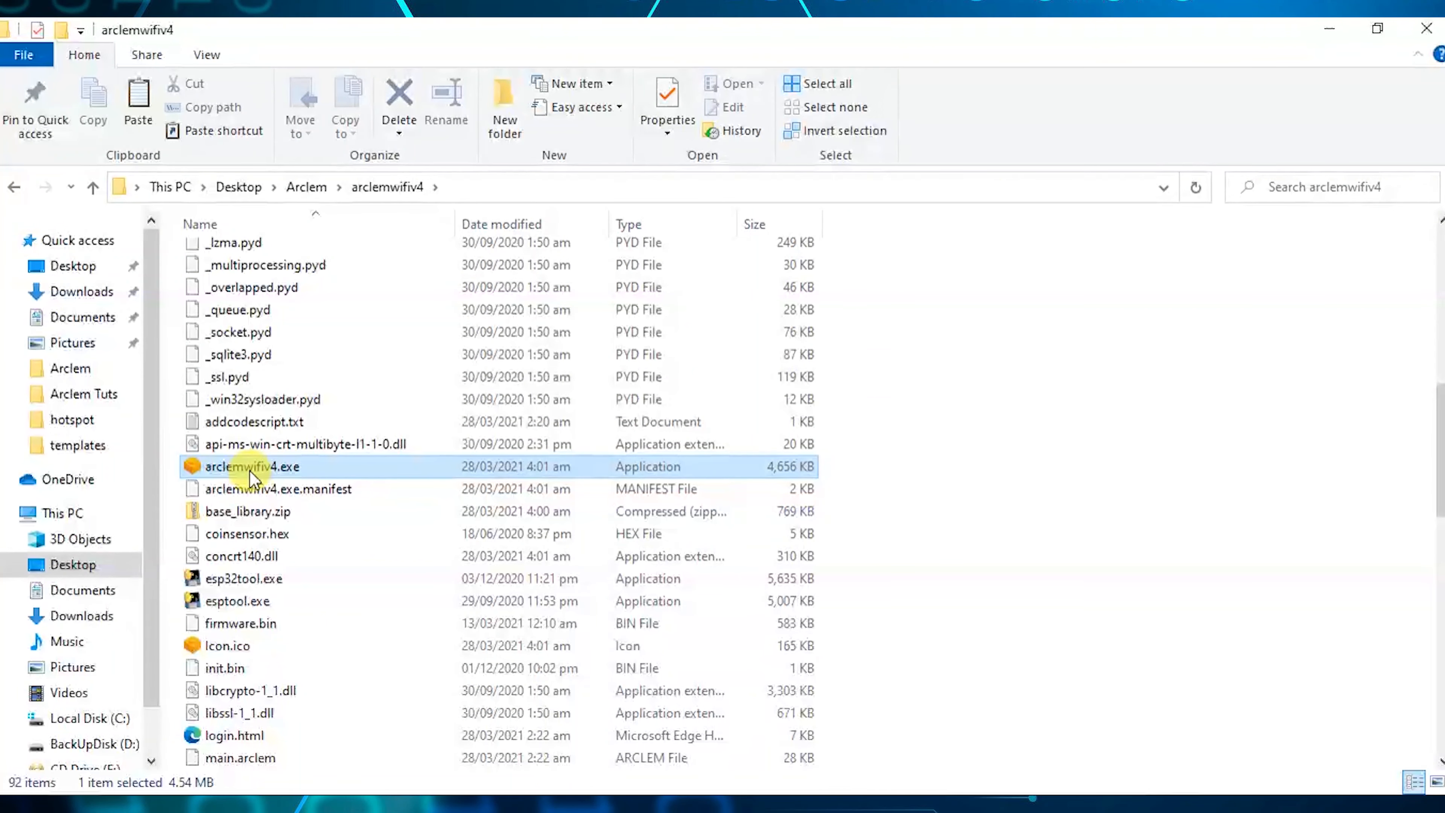
click(309, 163)
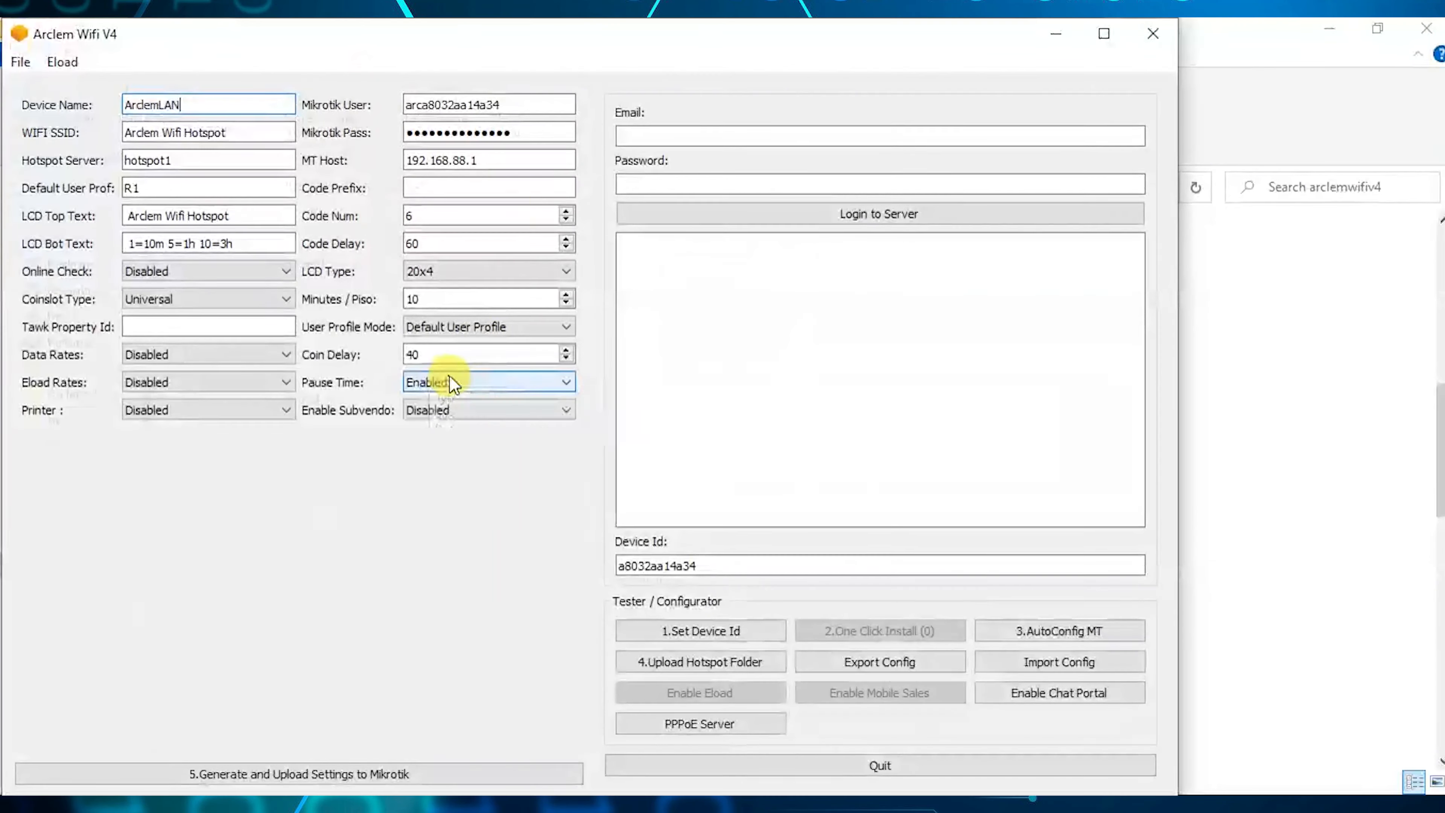
Maximize the configurator, rename the device to BOYTECH, and set SSID 'PiSo WiFi Hotspot'.
double_click(526, 45)
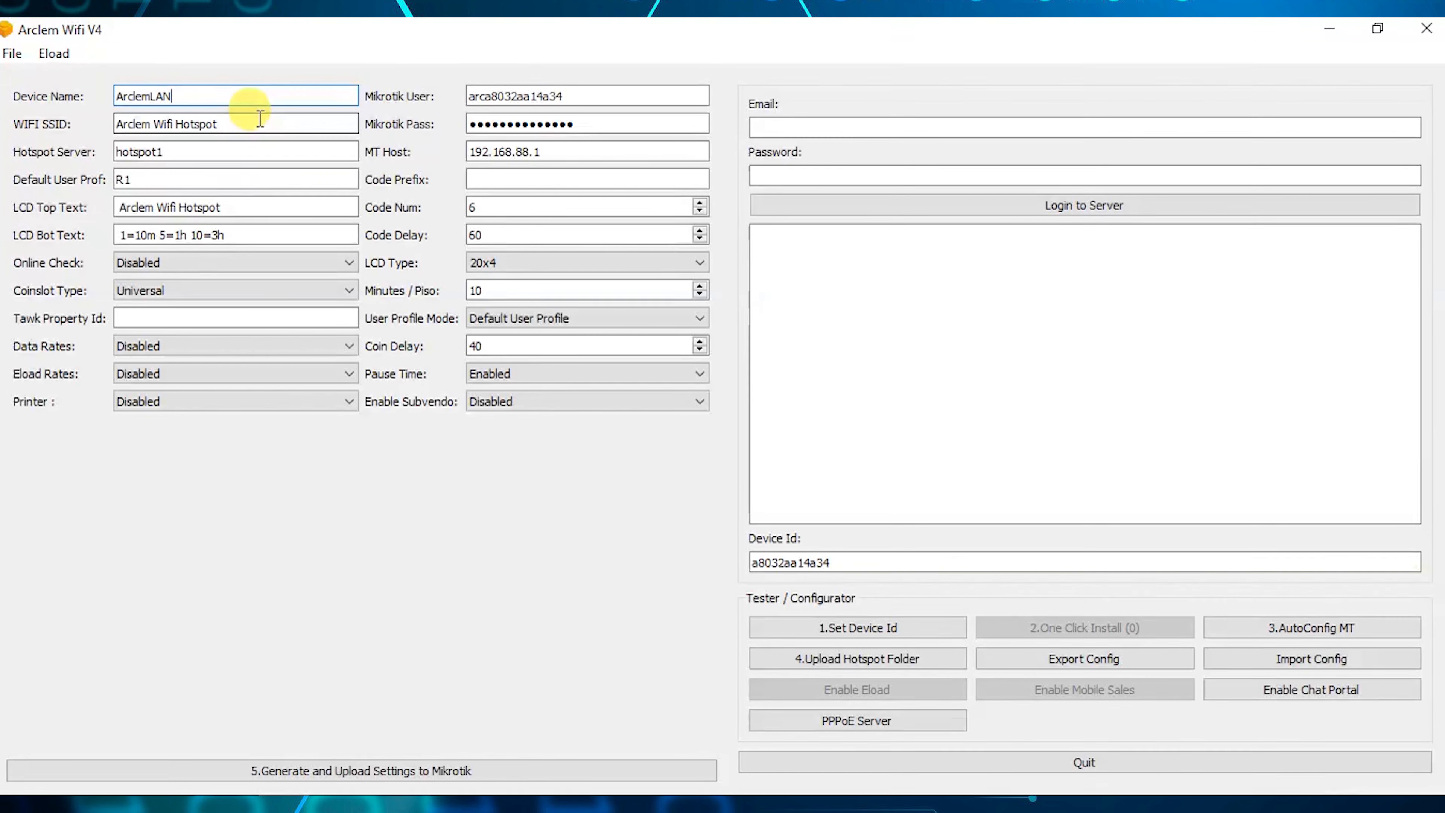
double_click(258, 96)
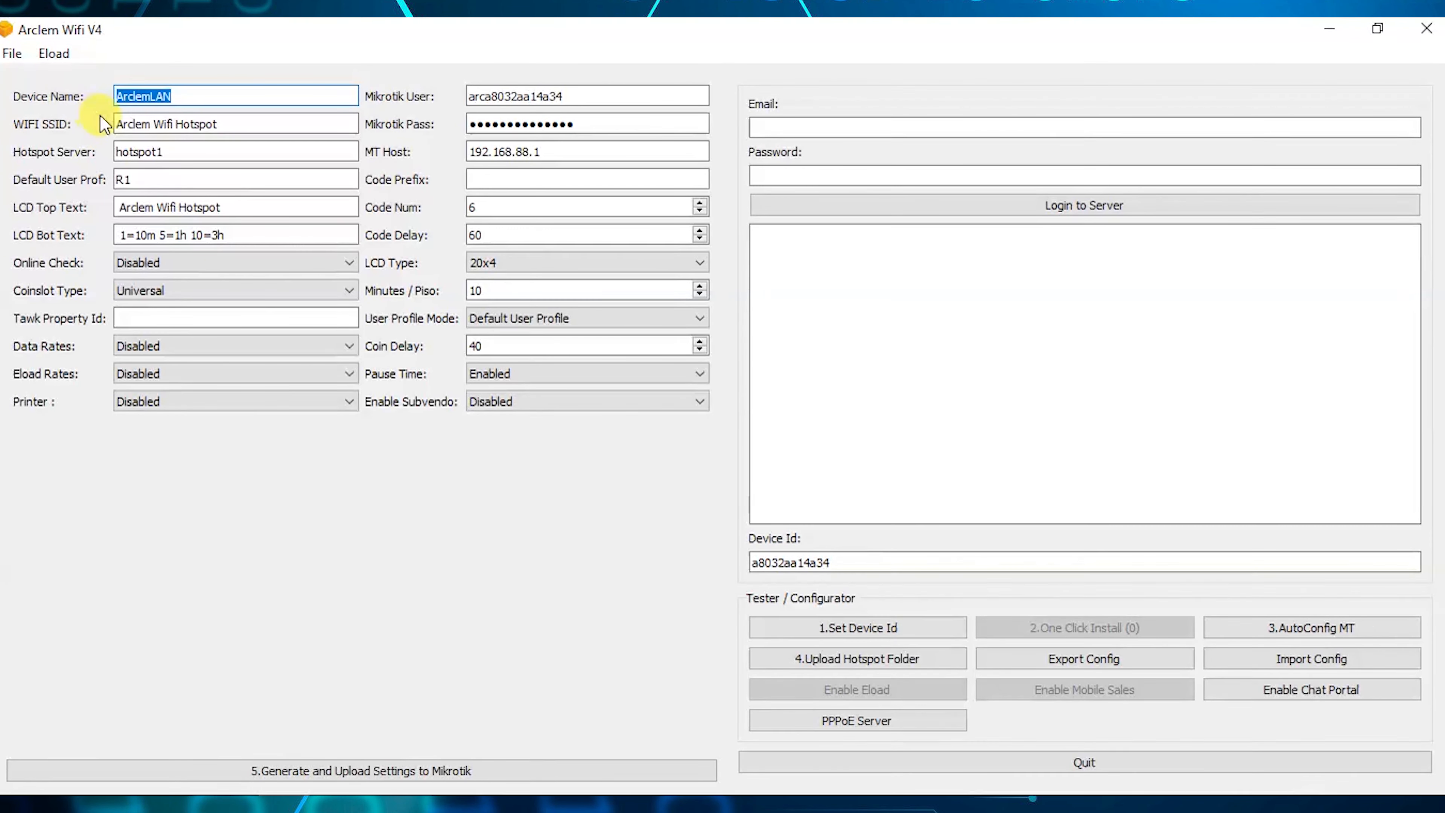
text(BOYTECH)
key(Tab)
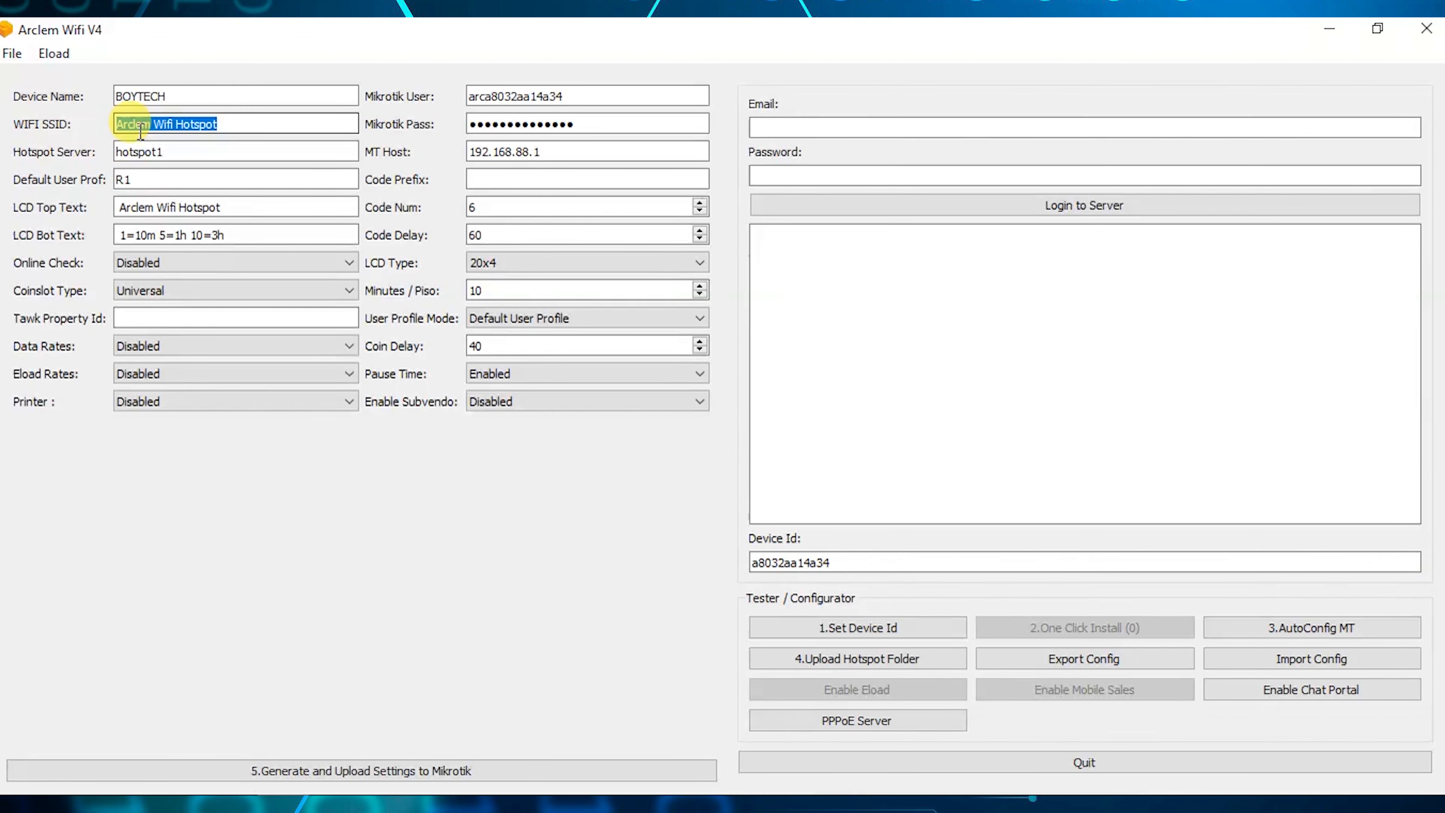
text(PiSo)
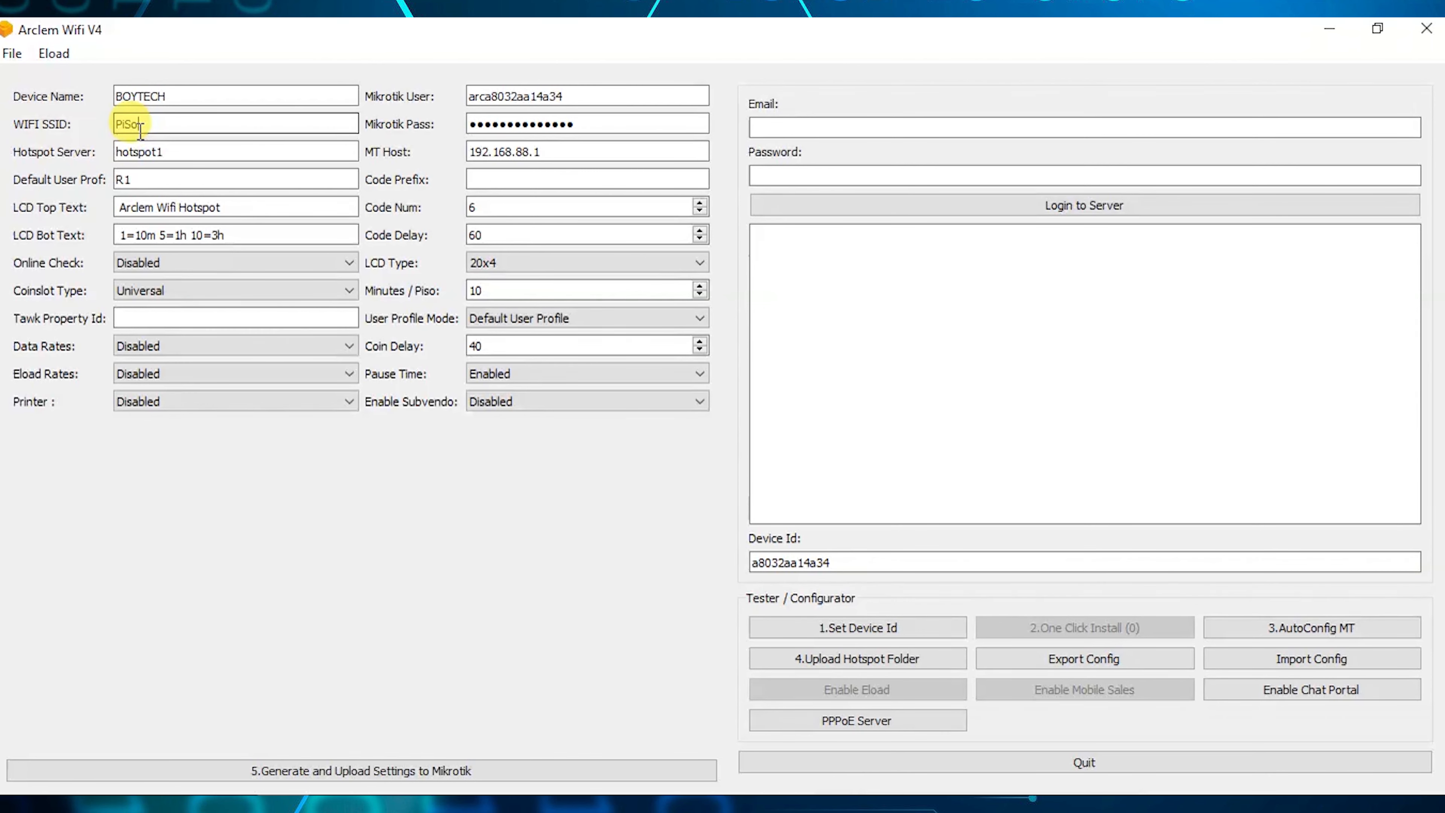
text(-WiFi Hotspot)
Replace the LCD Top Text with '-- WiFi Ticket --'.
key(Tab)
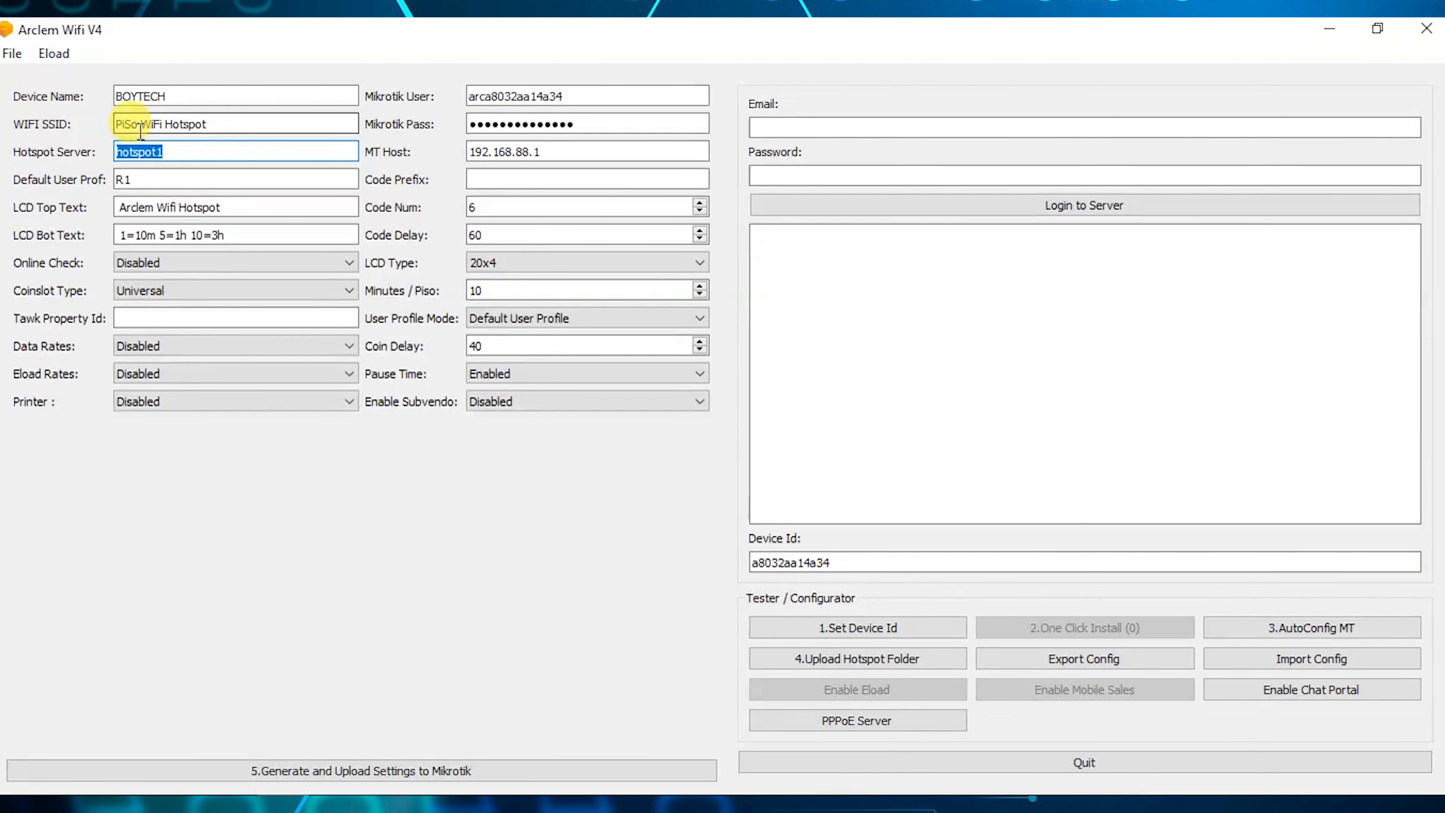
key(Tab)
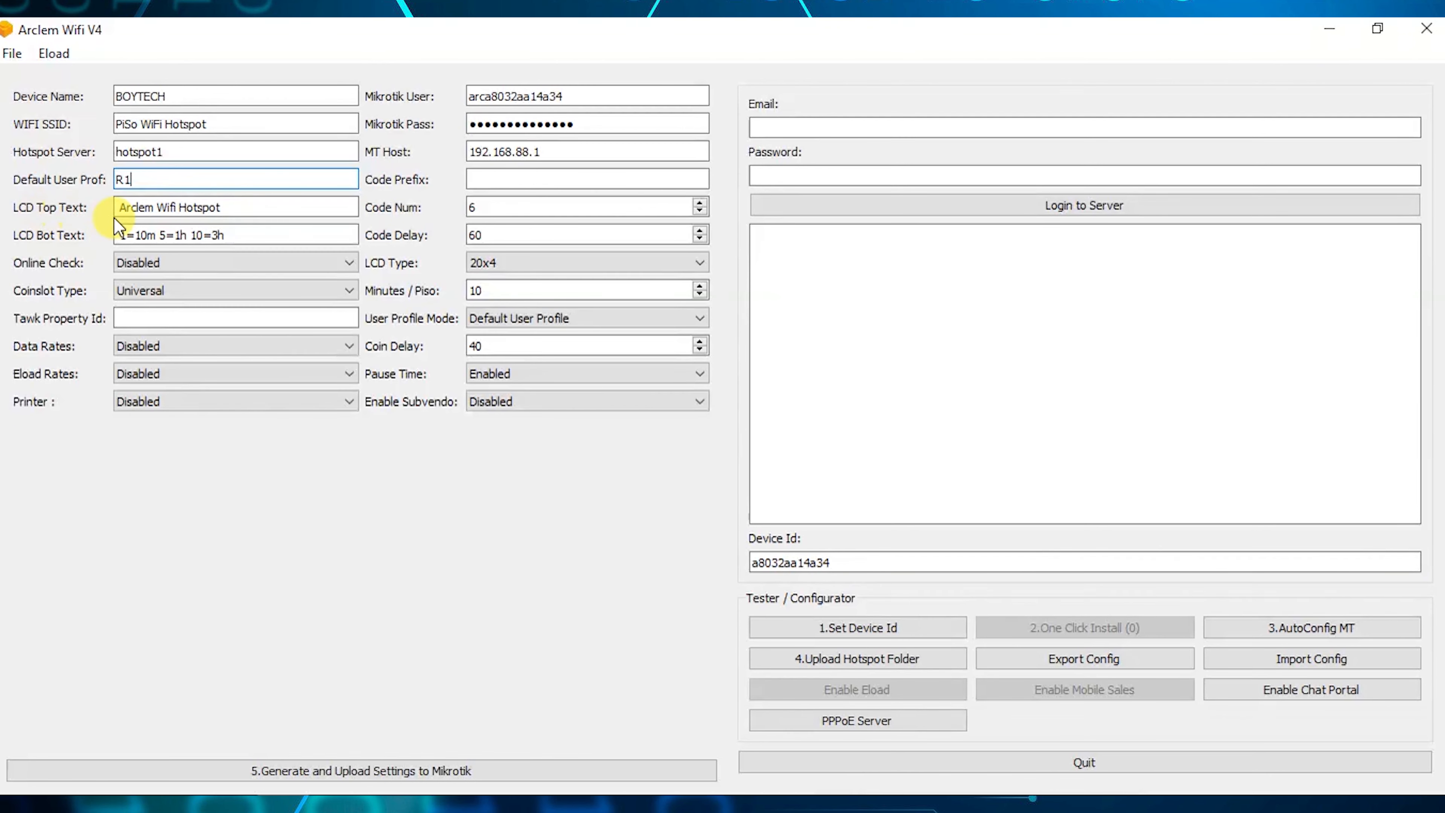
drag(245, 208, 119, 208)
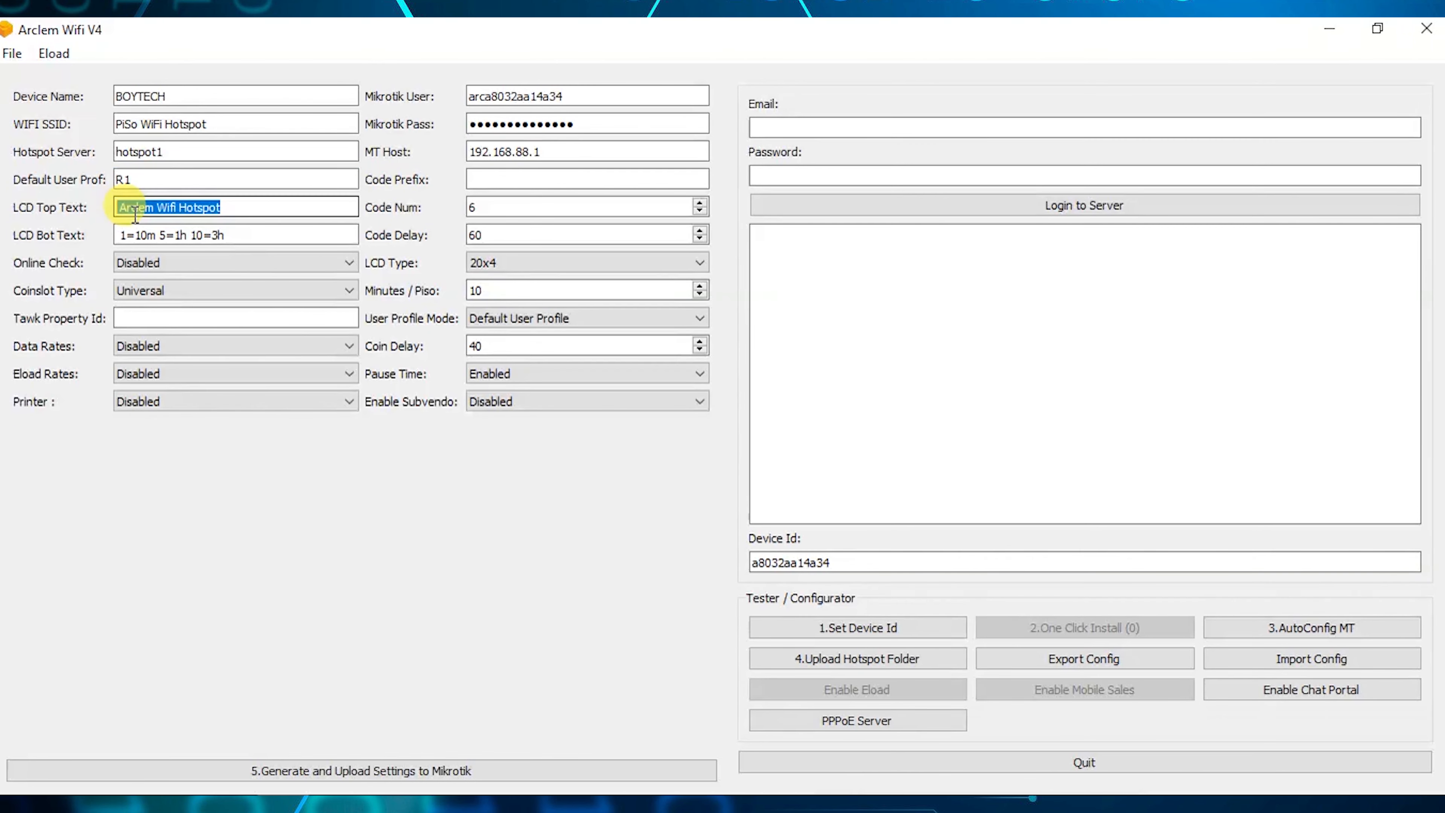
key(BackSpace)
text(-- WIF)
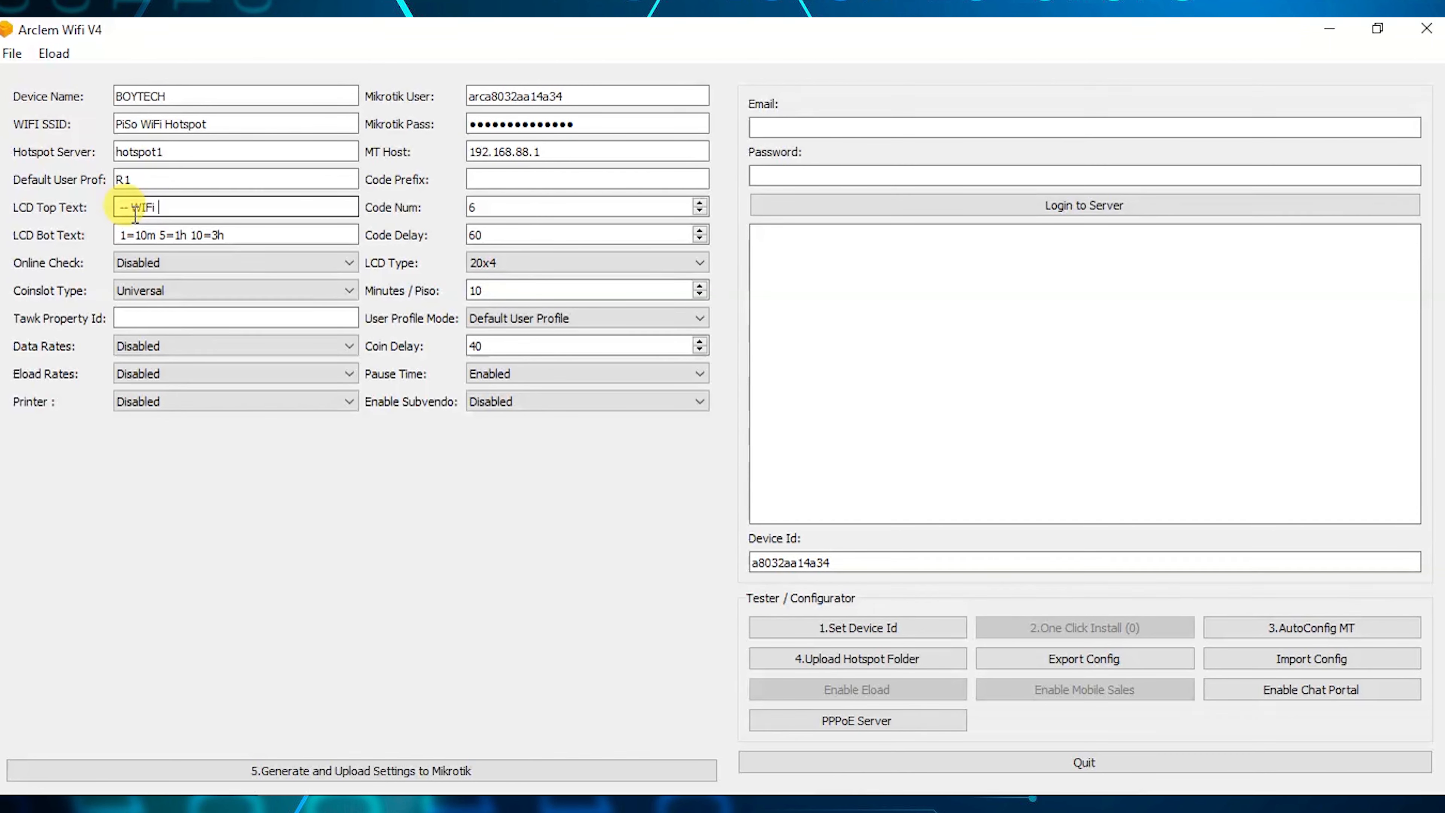
text(iFi Ti)
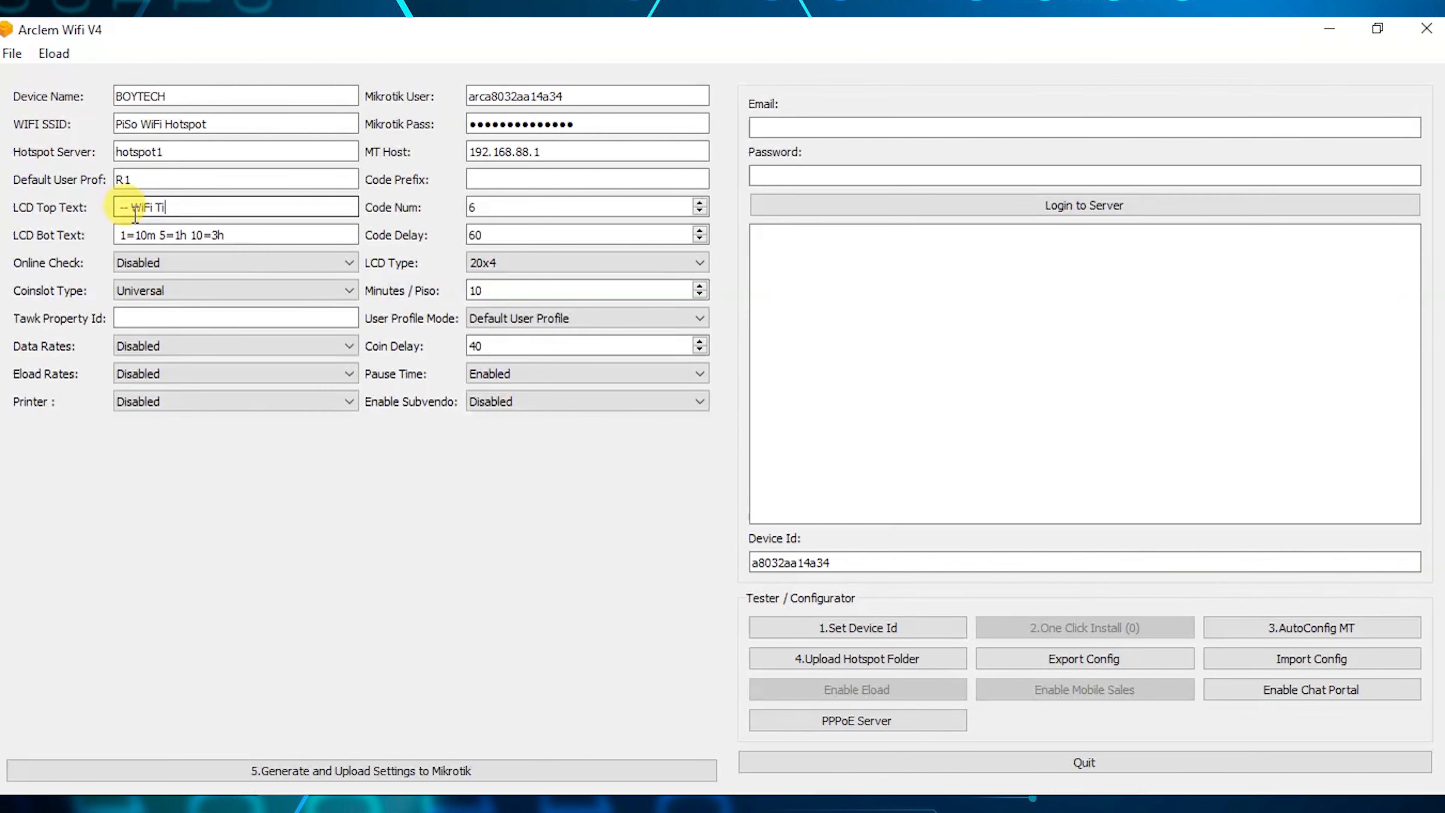